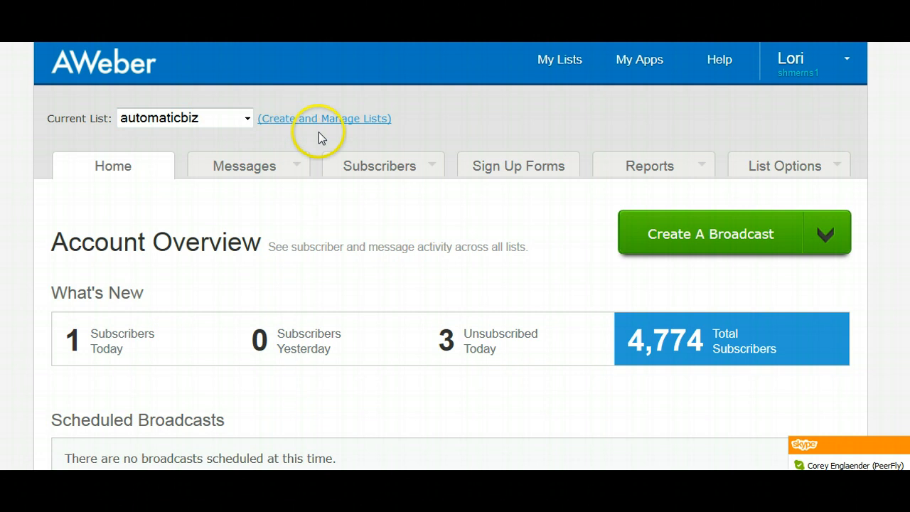
Start creating a new list, replace the sender name with the owner's first name and last initial, and continue
{"action": "left_click", "coordinate": [372, 120]}
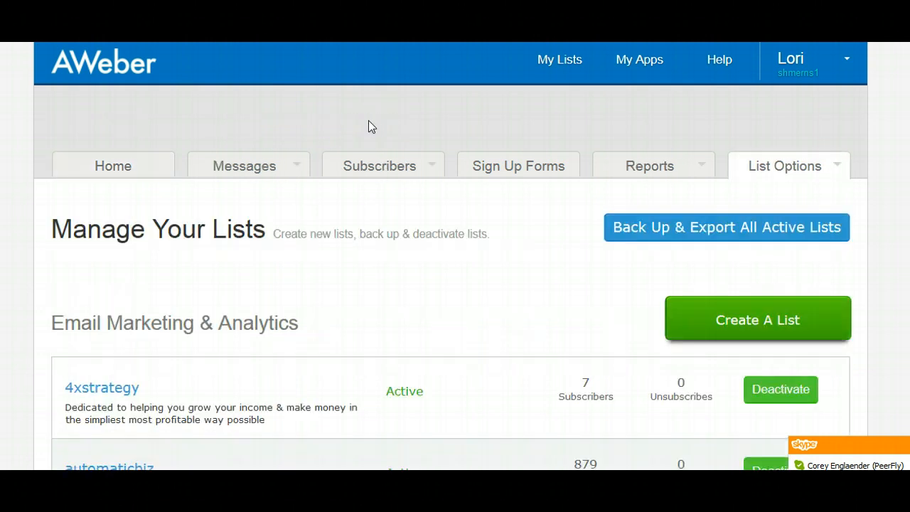
{"action": "left_click", "coordinate": [741, 332]}
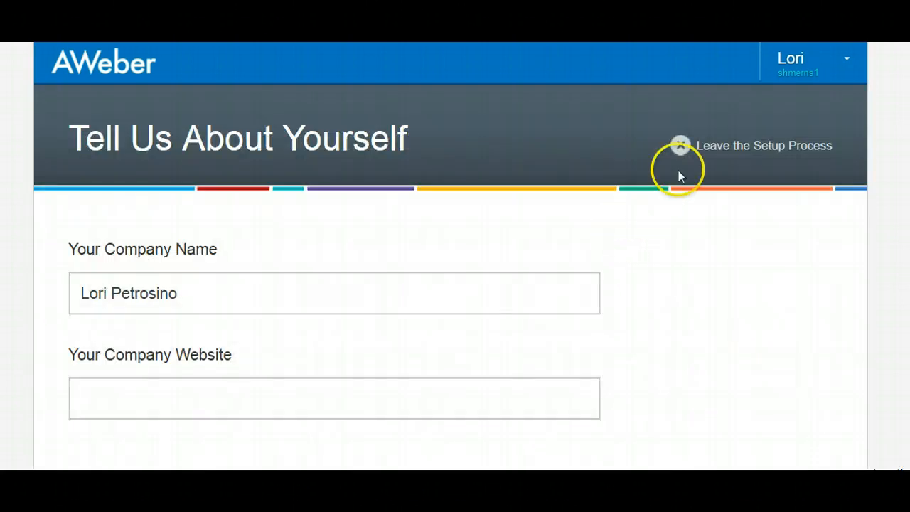
{"action": "scroll", "coordinate": [646, 187], "scroll_direction": "down", "scroll_amount": 8}
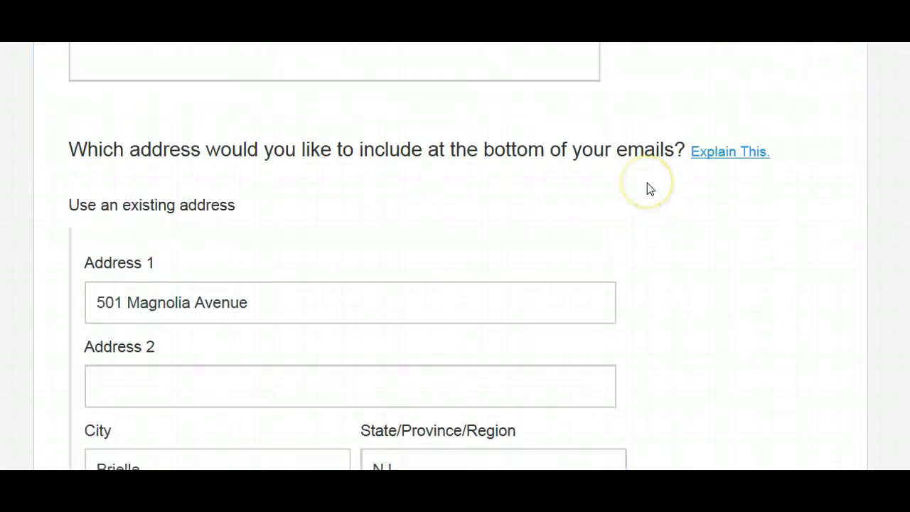
{"action": "scroll", "coordinate": [647, 188], "scroll_direction": "up", "scroll_amount": 2}
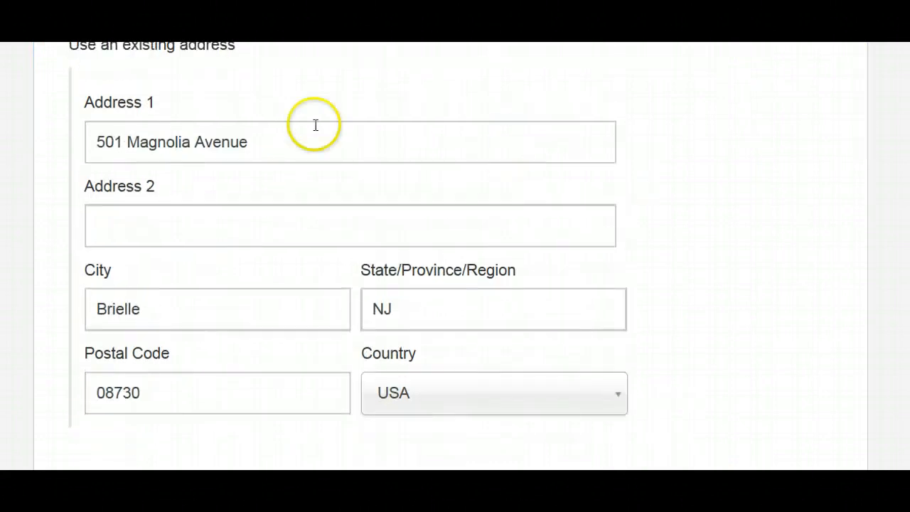
{"action": "scroll", "coordinate": [794, 193], "scroll_direction": "down", "scroll_amount": 5}
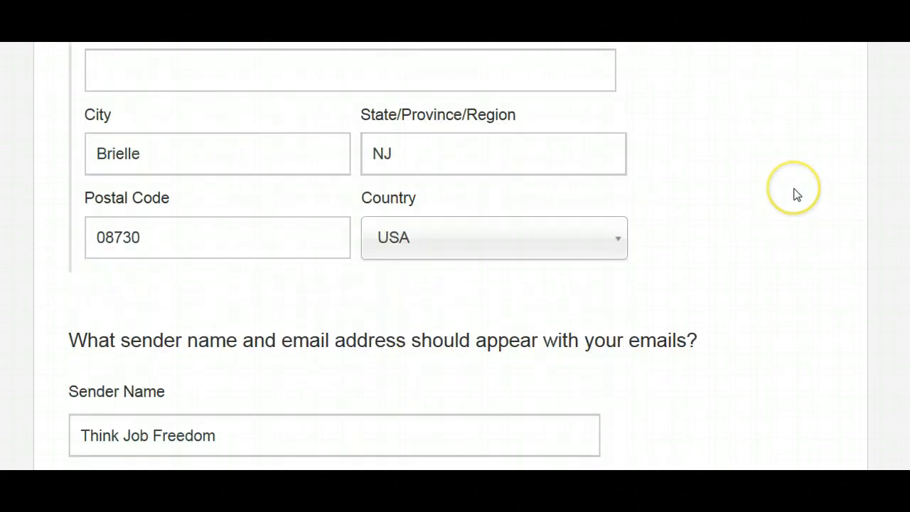
{"action": "left_click_drag", "start_coordinate": [235, 193], "coordinate": [64, 186]}
{"action": "type", "text": "Lori p"}
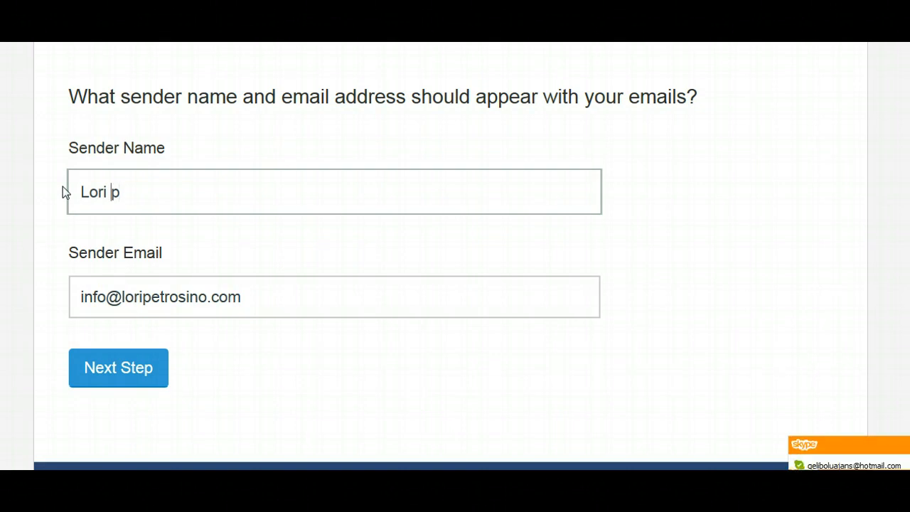
{"action": "key", "text": "BackSpace"}
{"action": "type", "text": "P."}
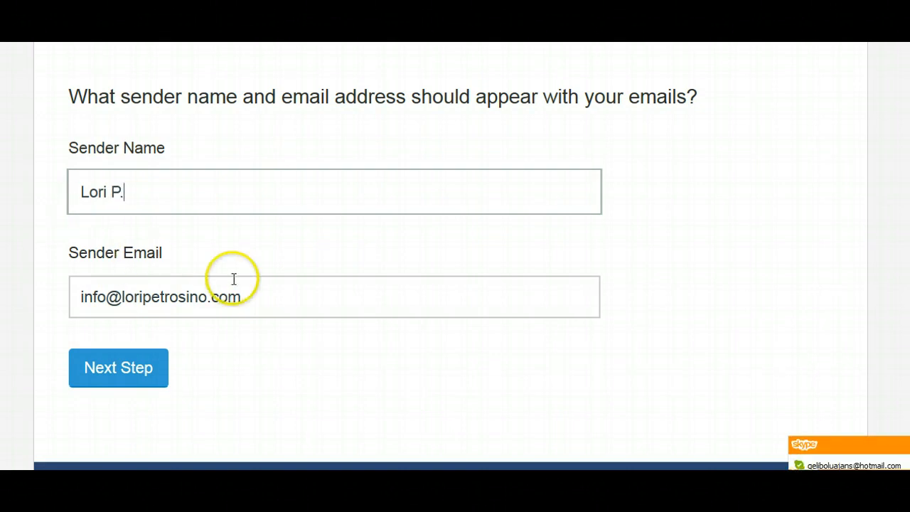
{"action": "left_click", "coordinate": [117, 377]}
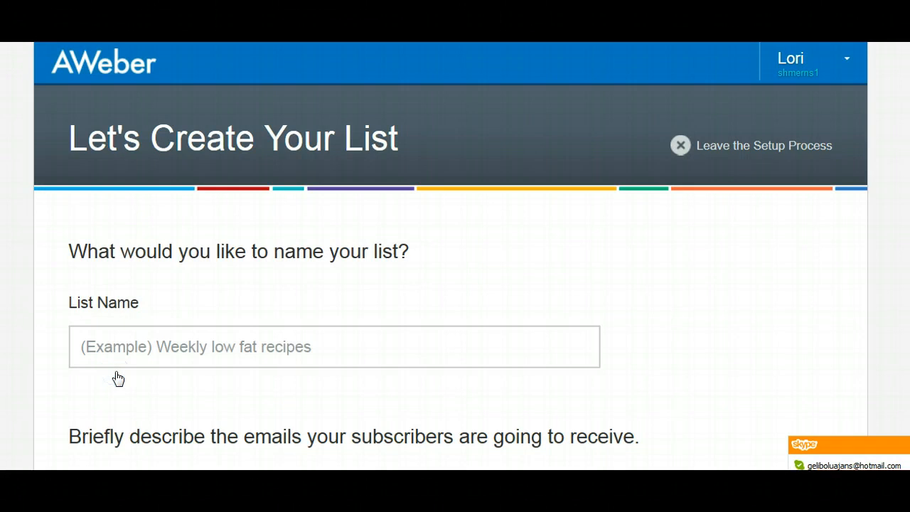
Name the list homebusinesswealth and move on to its description
{"action": "scroll", "coordinate": [450, 256], "scroll_direction": "down", "scroll_amount": 1}
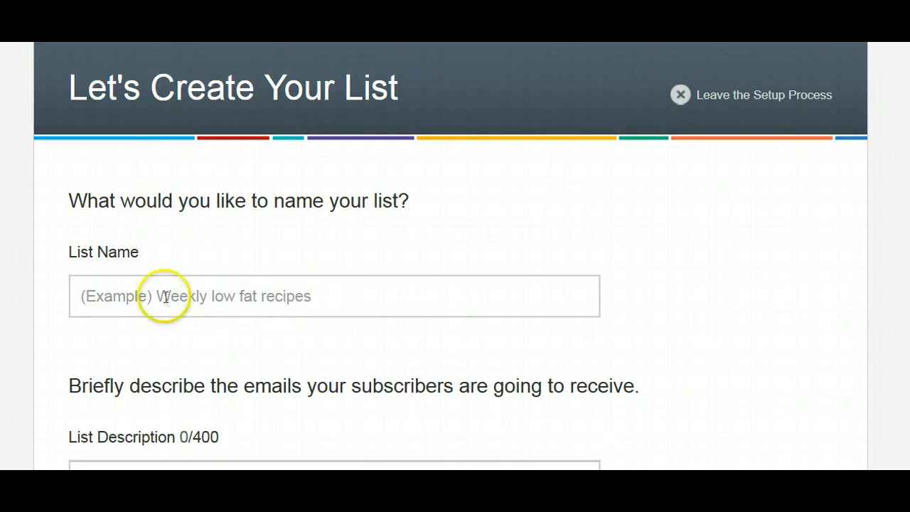
{"action": "left_click", "coordinate": [304, 297]}
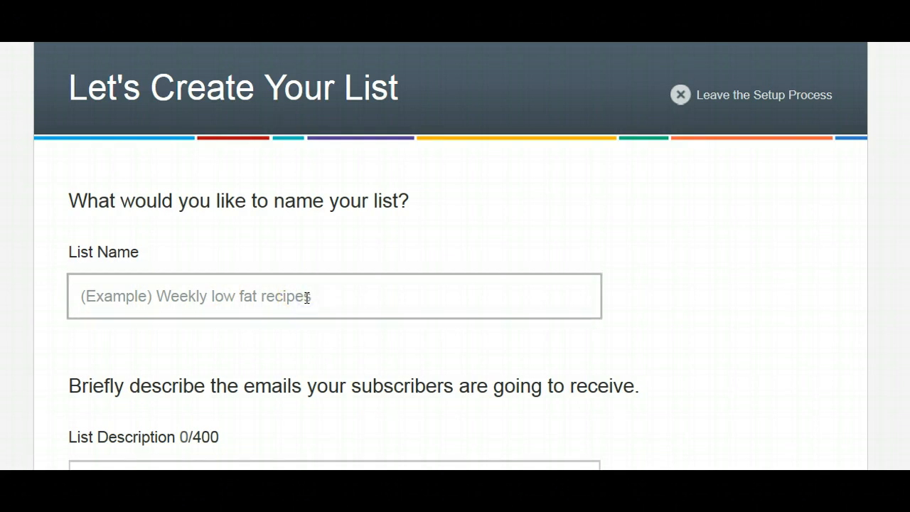
{"action": "type", "text": "homebusinesswealth"}
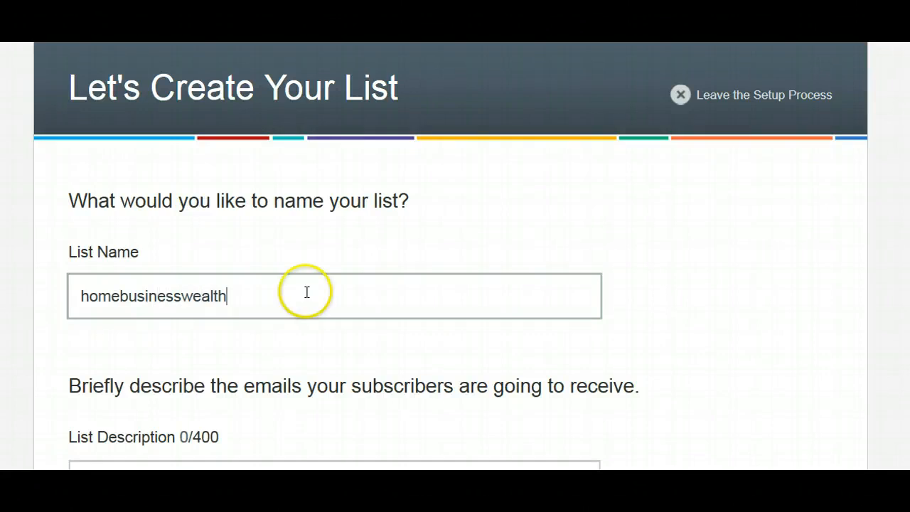
{"action": "scroll", "coordinate": [305, 290], "scroll_direction": "down", "scroll_amount": 4}
{"action": "left_click", "coordinate": [278, 200]}
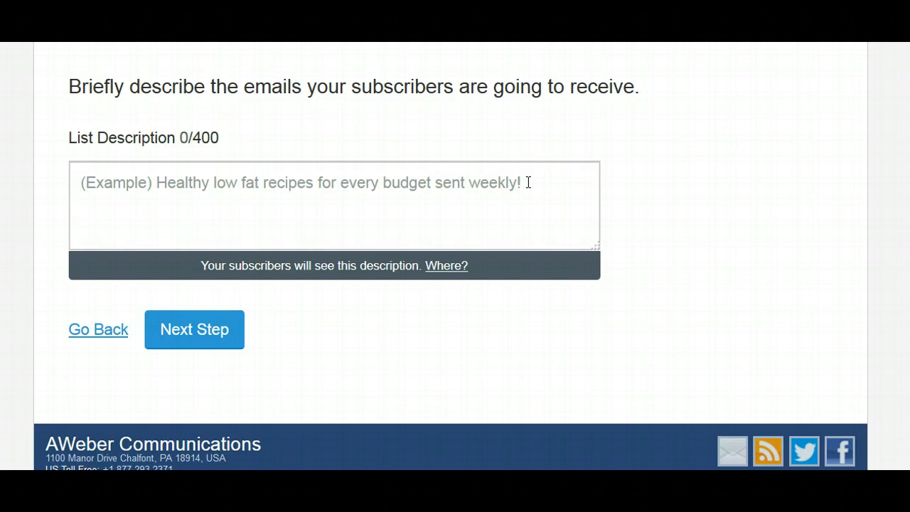
{"action": "type", "text": "Sign up"}
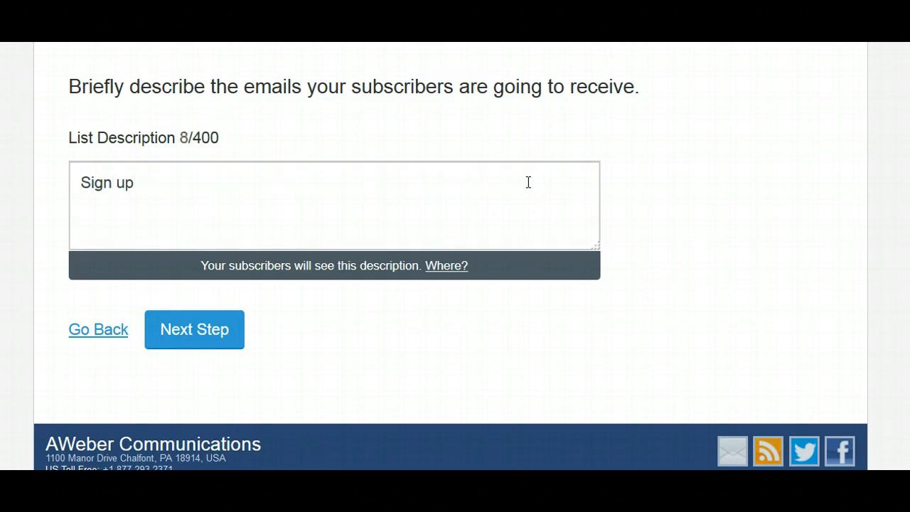
{"action": "left_click_drag", "start_coordinate": [141, 182], "coordinate": [86, 178]}
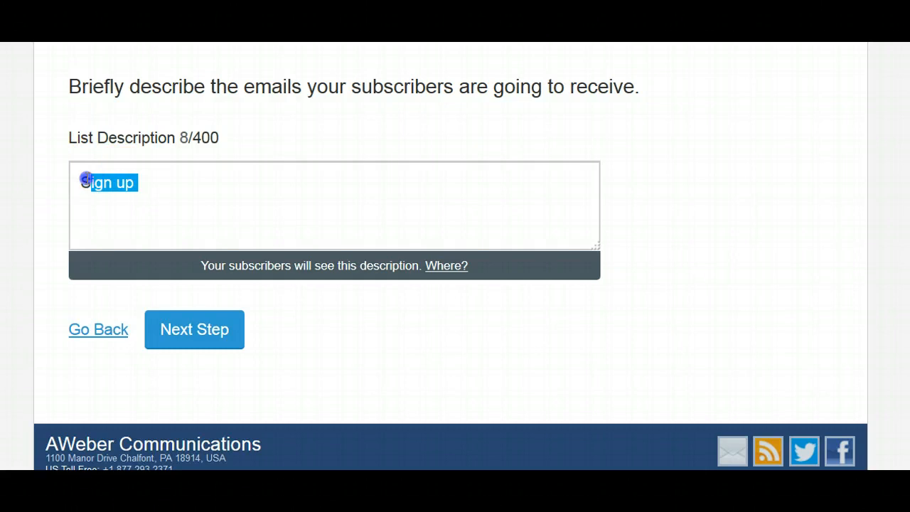
{"action": "left_click", "coordinate": [85, 179]}
{"action": "key", "text": "Delete"}
{"action": "key", "text": "Delete"}
{"action": "key", "text": "Delete"}
{"action": "key", "text": "Delete"}
{"action": "key", "text": "Delete"}
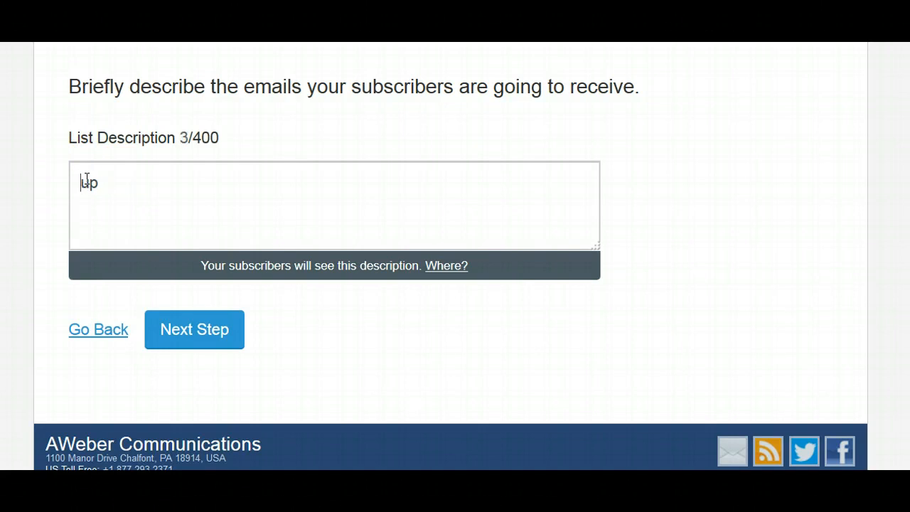
Describe the list as "Discover how you can earn income from home without bothering your family and friends." and proceed to the confirmation message
{"action": "type", "text": "Discover "}
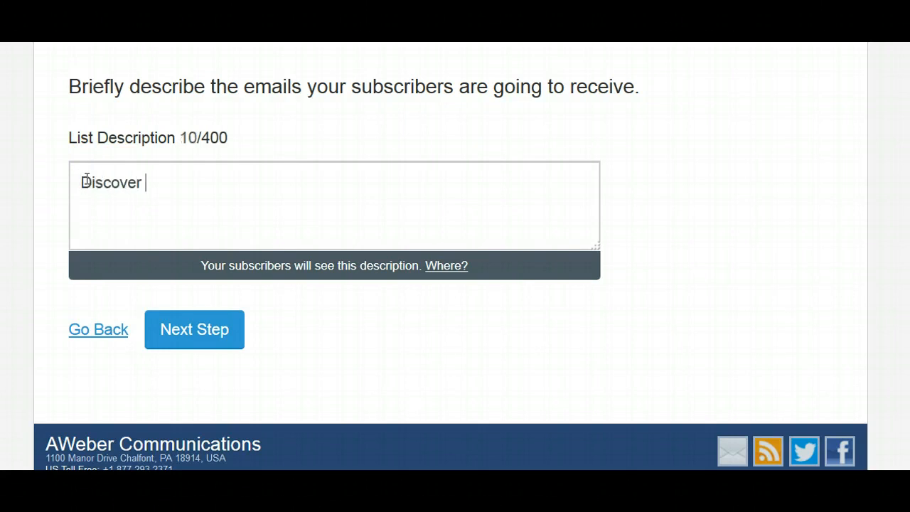
{"action": "type", "text": "how you can"}
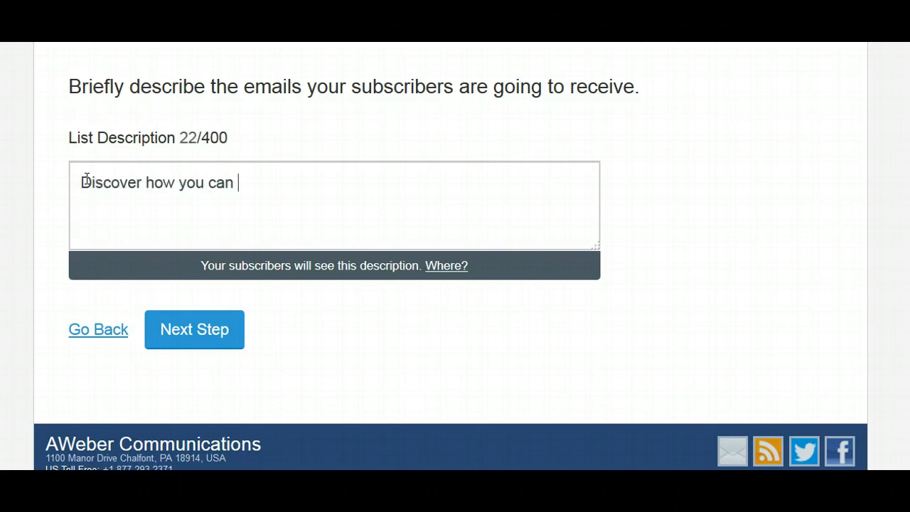
{"action": "type", "text": " earn inc"}
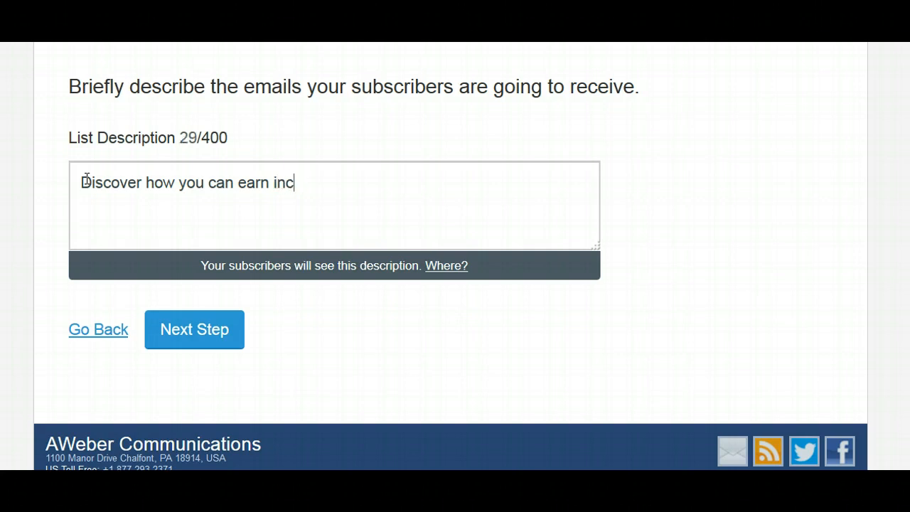
{"action": "type", "text": "ome from h"}
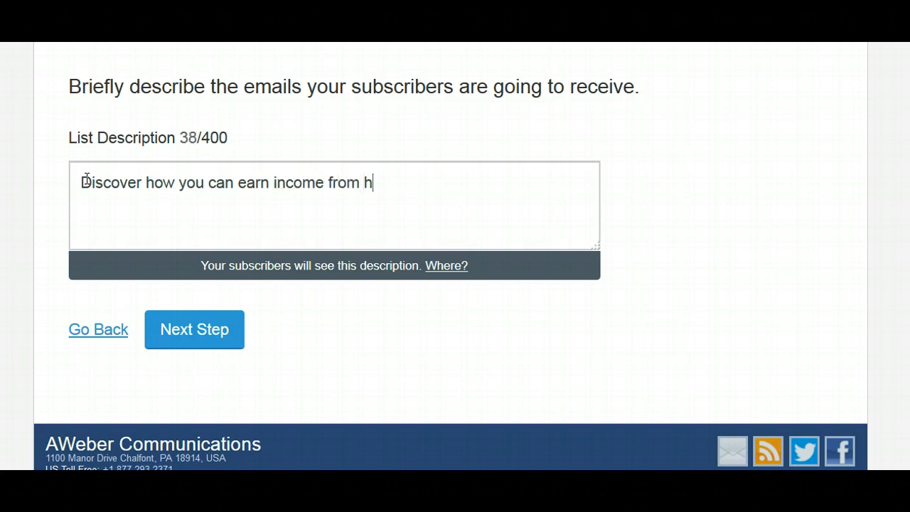
{"action": "type", "text": "ome without"}
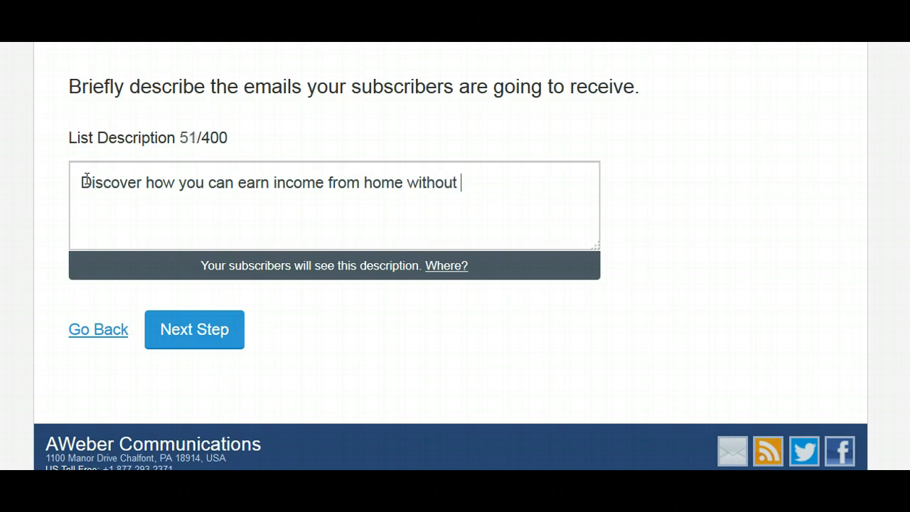
{"action": "type", "text": " bothering your"}
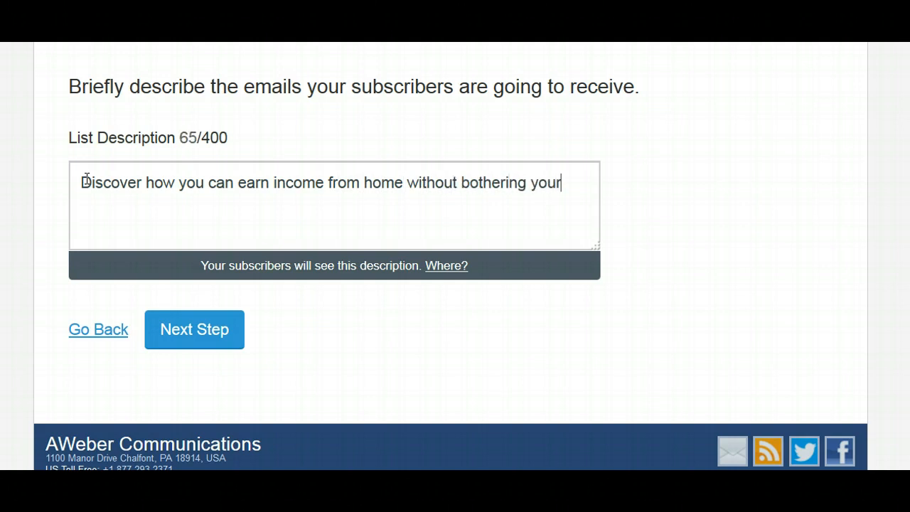
{"action": "key", "text": "Left"}
{"action": "key", "text": "Left"}
{"action": "type", "text": "family and freid"}
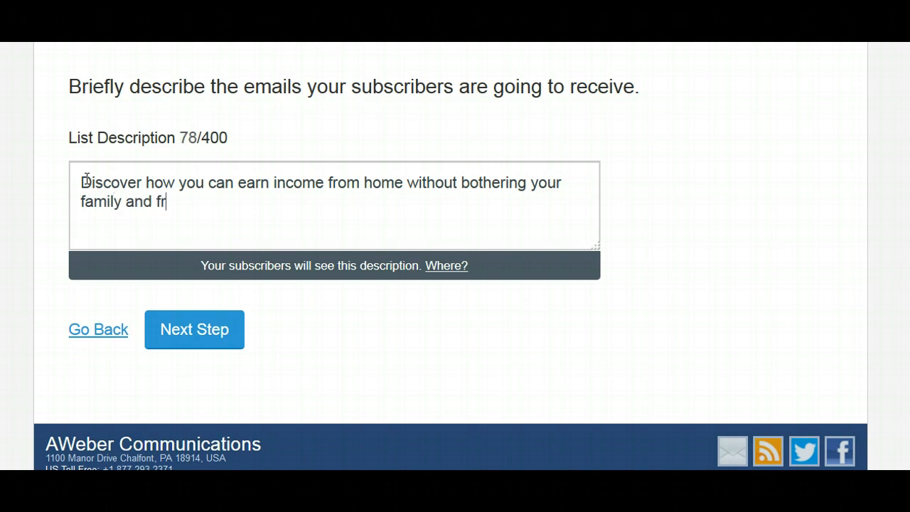
{"action": "key", "text": "BackSpace"}
{"action": "key", "text": "BackSpace"}
{"action": "key", "text": "BackSpace"}
{"action": "type", "text": "iends."}
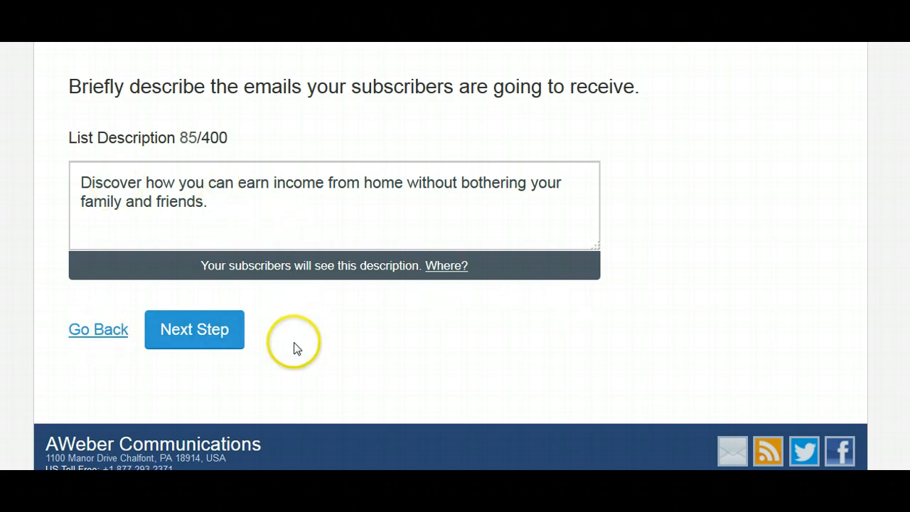
{"action": "left_click", "coordinate": [215, 343]}
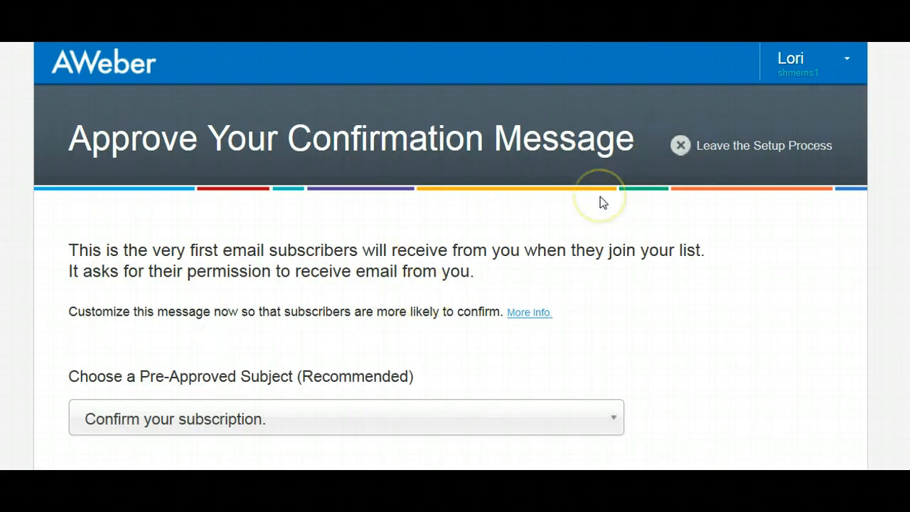
Set the confirmation message's pre-approved subject to "{!firstname_fix} Confirm your subscription"
{"action": "scroll", "coordinate": [601, 203], "scroll_direction": "down", "scroll_amount": 3}
{"action": "scroll", "coordinate": [601, 201], "scroll_direction": "up", "scroll_amount": 2}
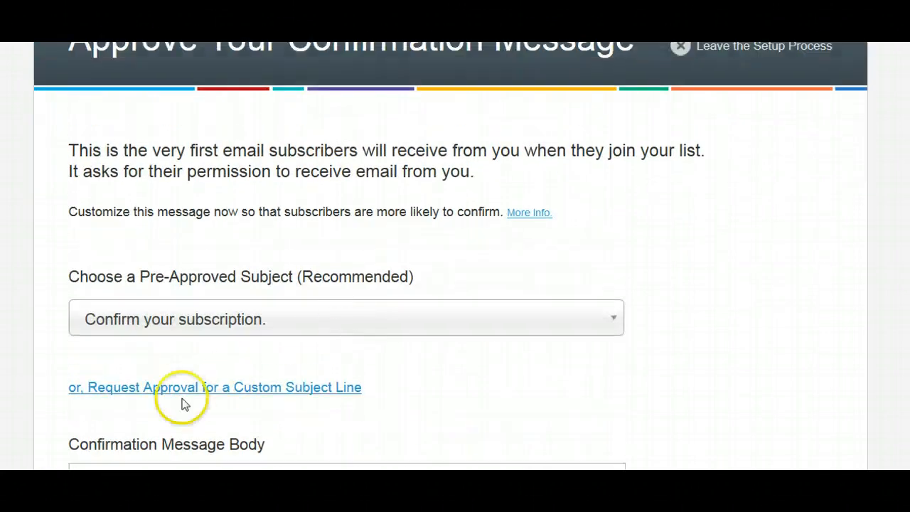
{"action": "scroll", "coordinate": [450, 256], "scroll_direction": "down", "scroll_amount": 1}
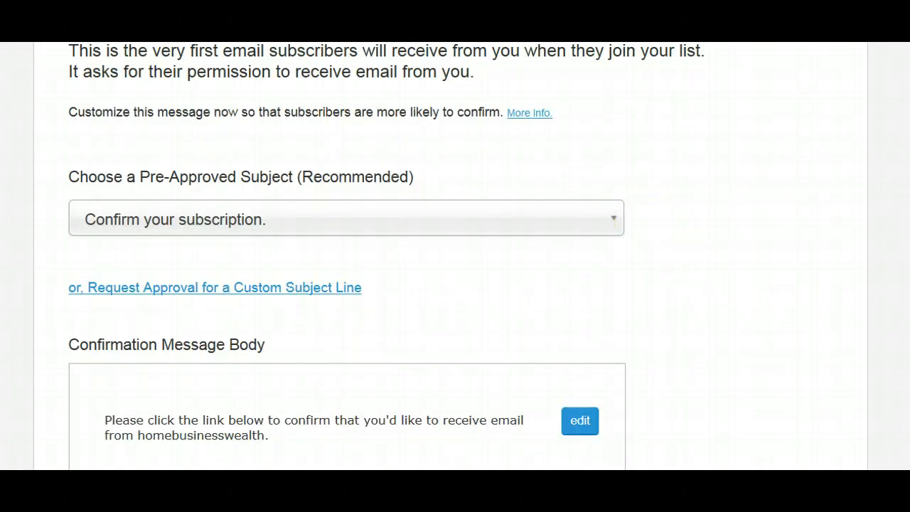
{"action": "left_click", "coordinate": [615, 222]}
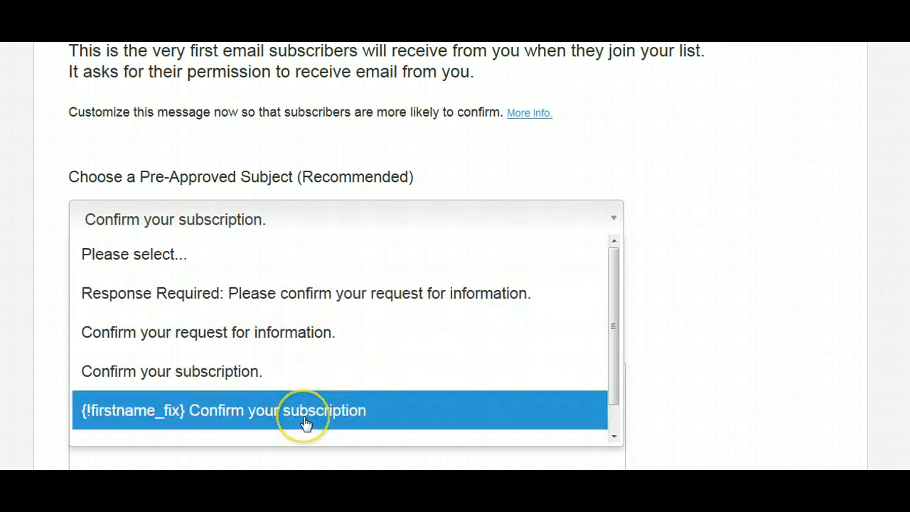
{"action": "left_click", "coordinate": [261, 420]}
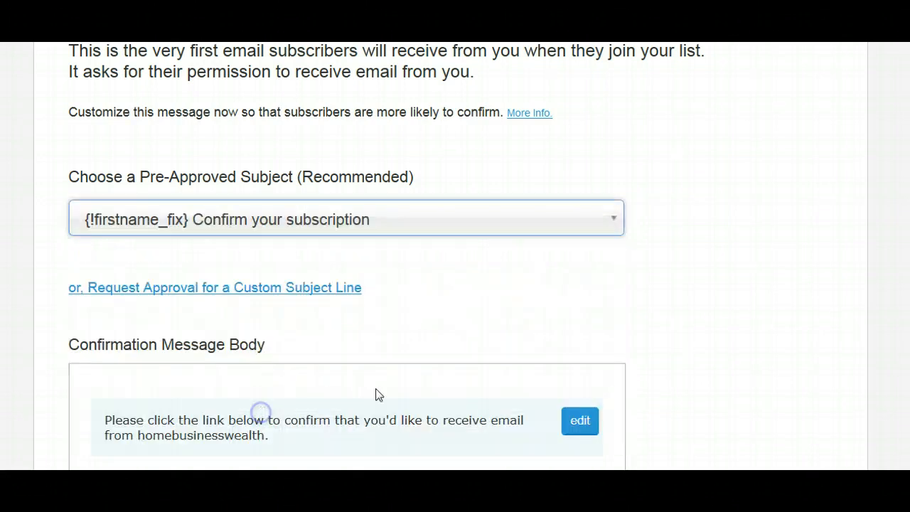
Review the confirmation message body, then approve the message and create the list
{"action": "scroll", "coordinate": [682, 291], "scroll_direction": "down", "scroll_amount": 3}
{"action": "scroll", "coordinate": [683, 289], "scroll_direction": "up", "scroll_amount": 2}
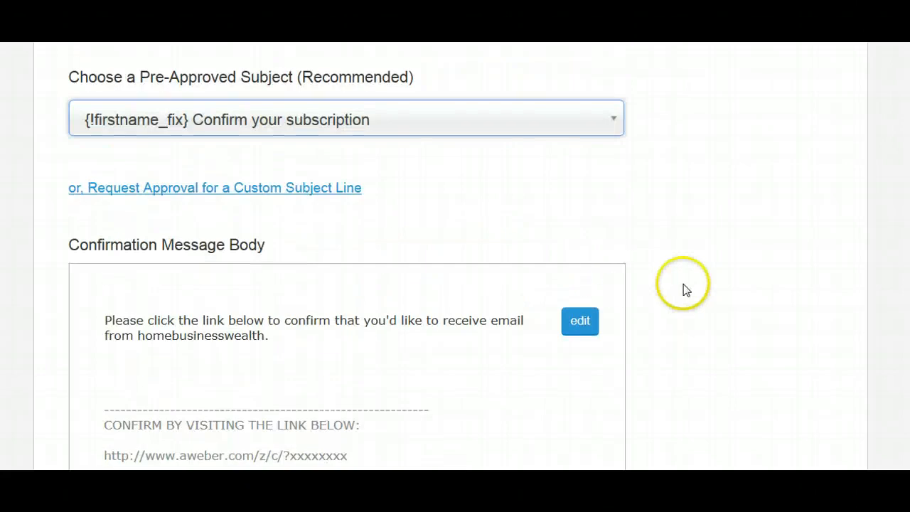
{"action": "scroll", "coordinate": [258, 258], "scroll_direction": "down", "scroll_amount": 7}
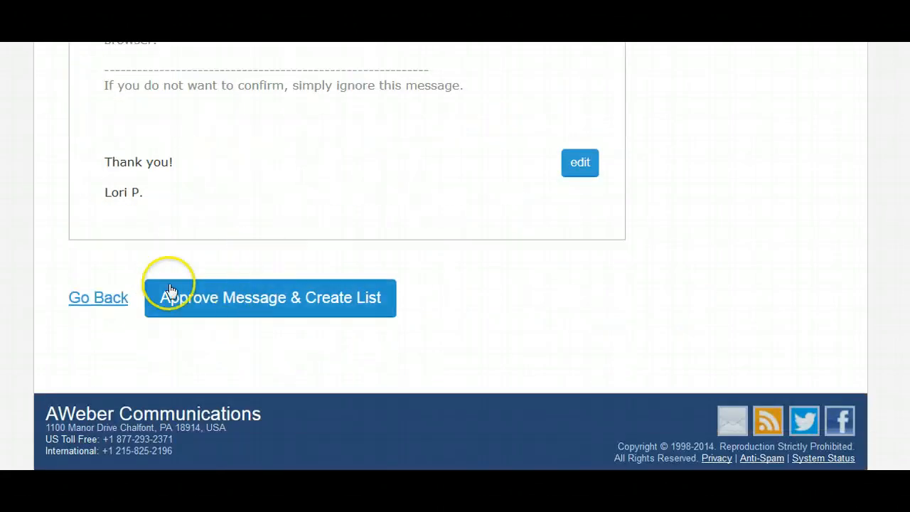
{"action": "left_click", "coordinate": [228, 304]}
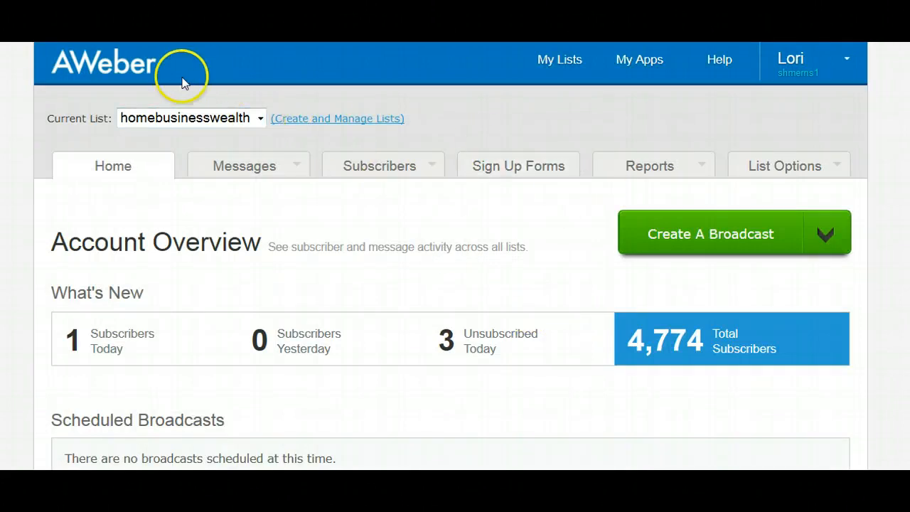
Check the available lists, keep homebusinesswealth as the current list, and open its list settings
{"action": "left_click", "coordinate": [260, 121]}
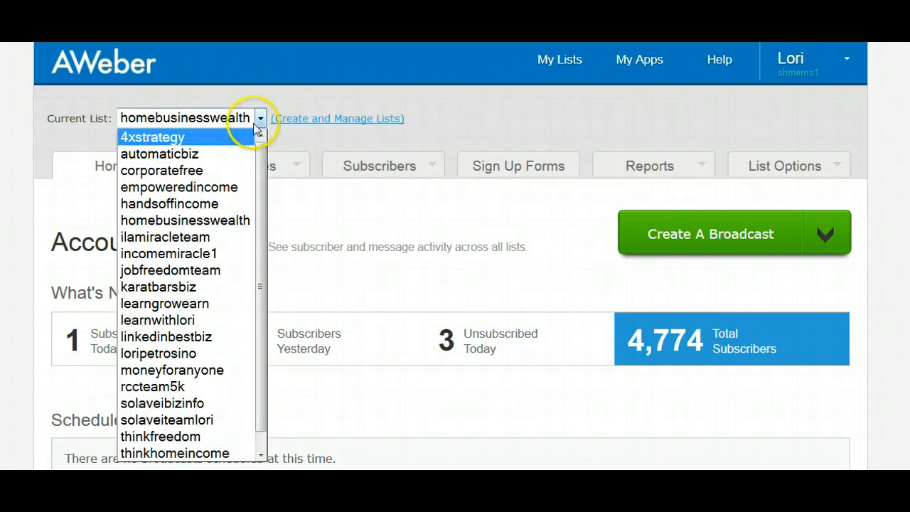
{"action": "left_click", "coordinate": [260, 122]}
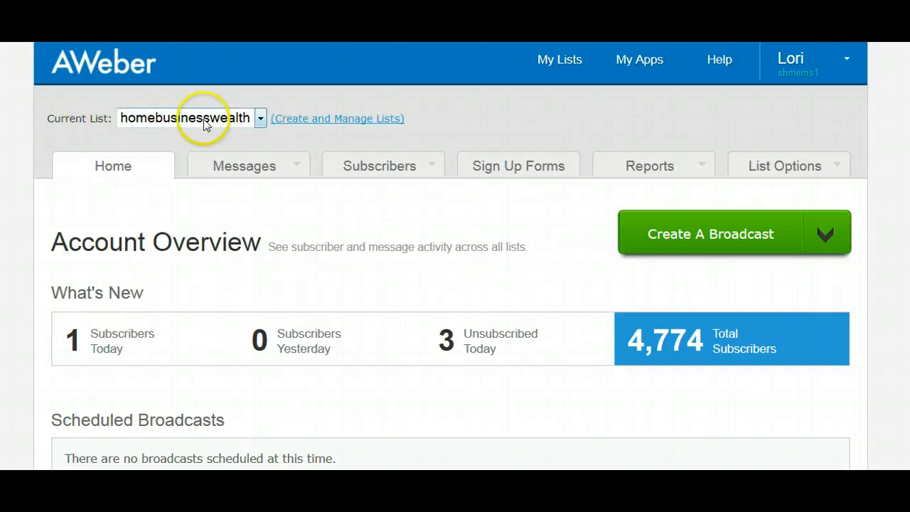
{"action": "mouse_move", "coordinate": [786, 177]}
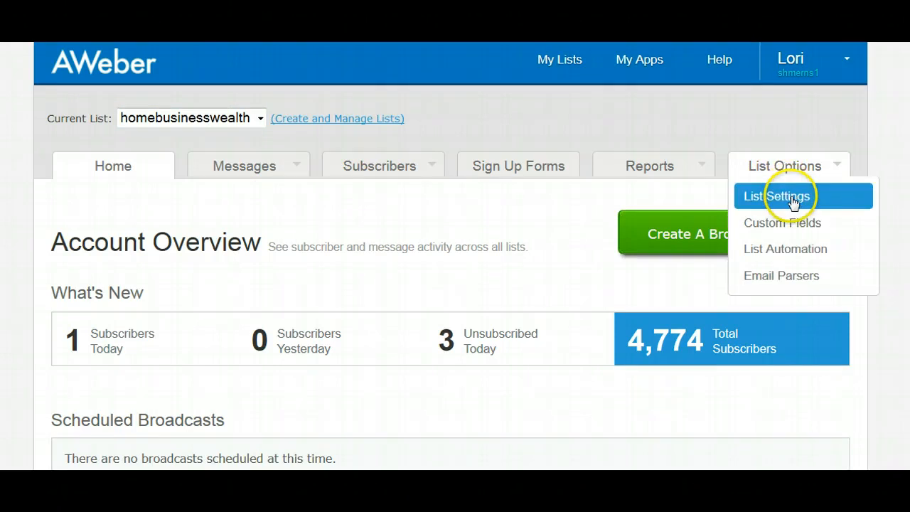
{"action": "left_click", "coordinate": [776, 197]}
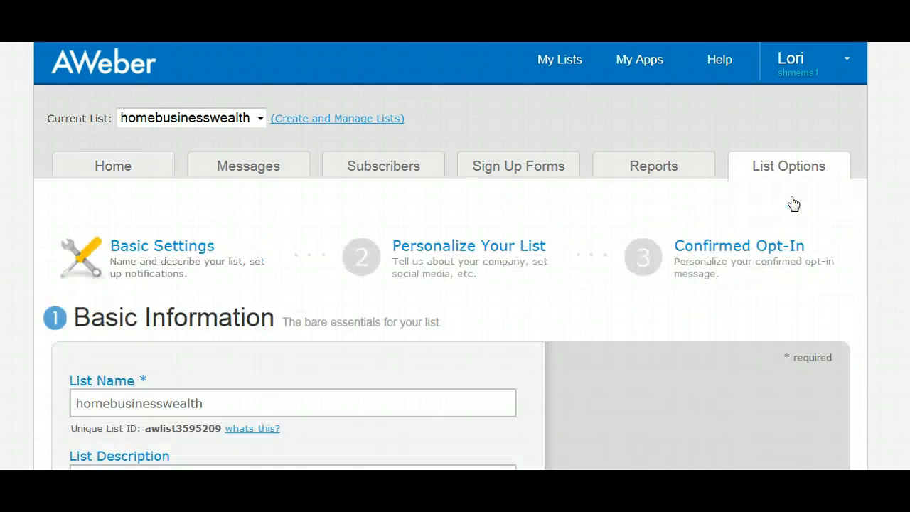
Review the list's basic settings, including its name, description, sender details, contact address and new-subscriber notifications
{"action": "scroll", "coordinate": [326, 188], "scroll_direction": "down", "scroll_amount": 4}
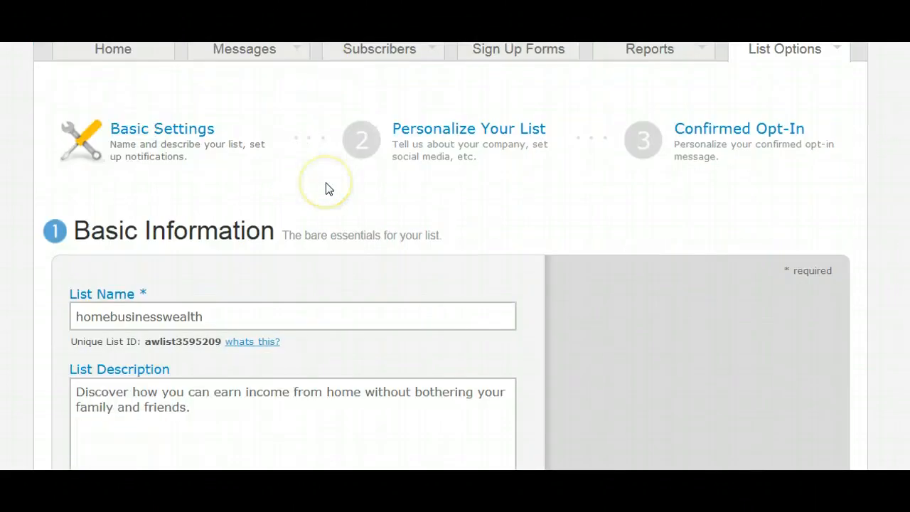
{"action": "scroll", "coordinate": [455, 256], "scroll_direction": "up", "scroll_amount": 2}
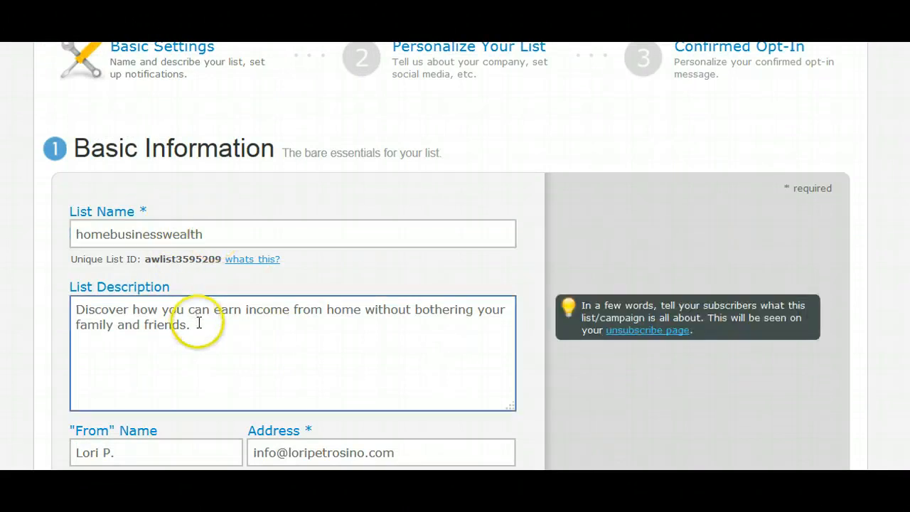
{"action": "scroll", "coordinate": [198, 321], "scroll_direction": "down", "scroll_amount": 3}
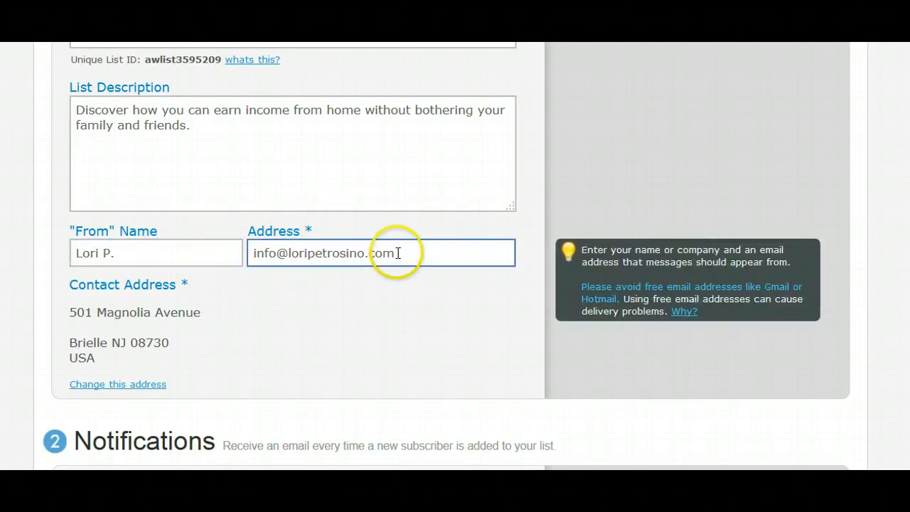
{"action": "scroll", "coordinate": [398, 252], "scroll_direction": "down", "scroll_amount": 3}
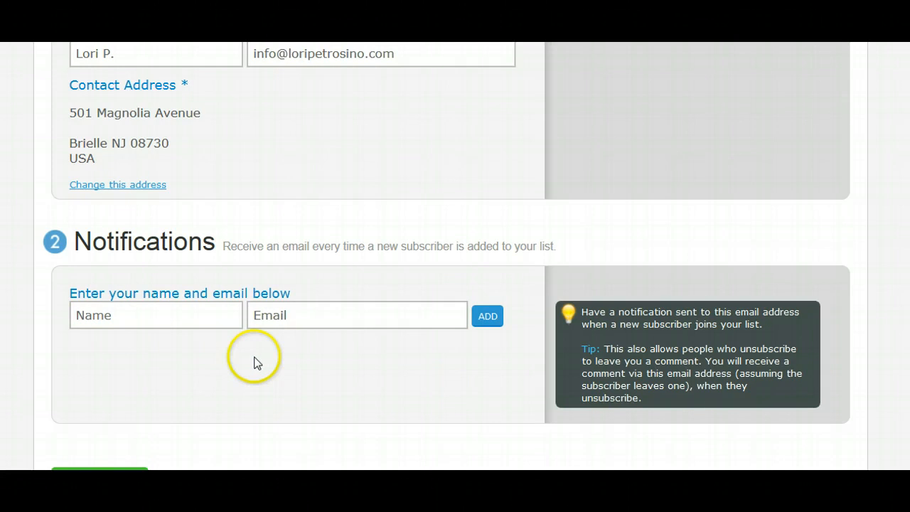
{"action": "scroll", "coordinate": [253, 359], "scroll_direction": "up", "scroll_amount": 2}
{"action": "scroll", "coordinate": [256, 358], "scroll_direction": "up", "scroll_amount": 10}
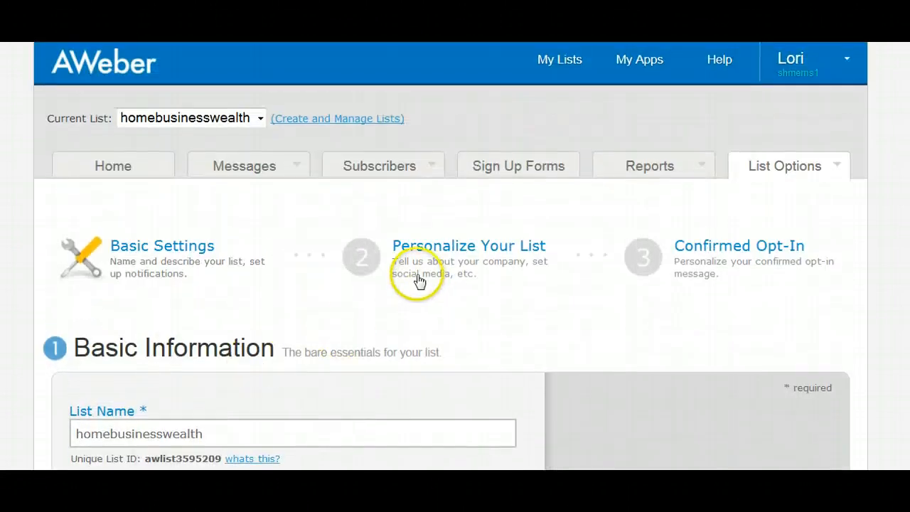
Turn off the opt-in requirement on web forms in the list's Confirmed Opt-In settings and save the settings
{"action": "scroll", "coordinate": [419, 280], "scroll_direction": "down", "scroll_amount": 2}
{"action": "left_click", "coordinate": [639, 156]}
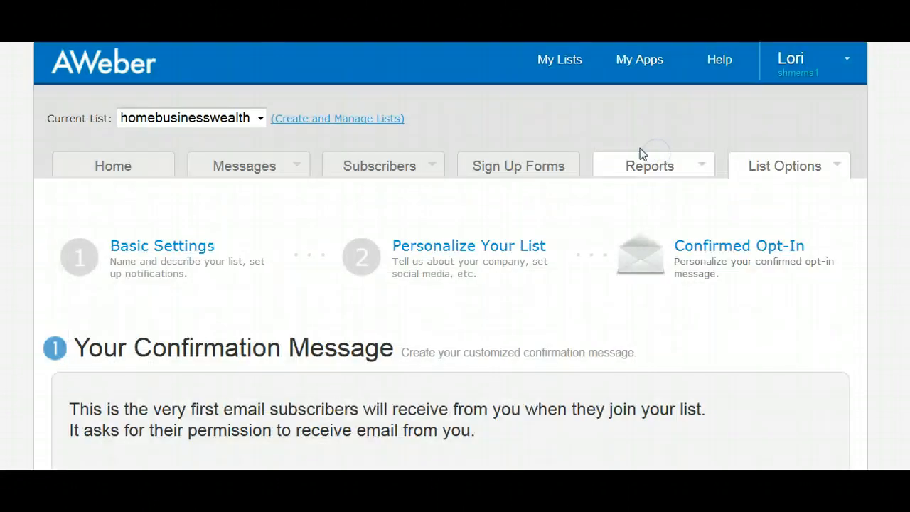
{"action": "scroll", "coordinate": [593, 169], "scroll_direction": "down", "scroll_amount": 1}
{"action": "scroll", "coordinate": [593, 169], "scroll_direction": "down", "scroll_amount": 5}
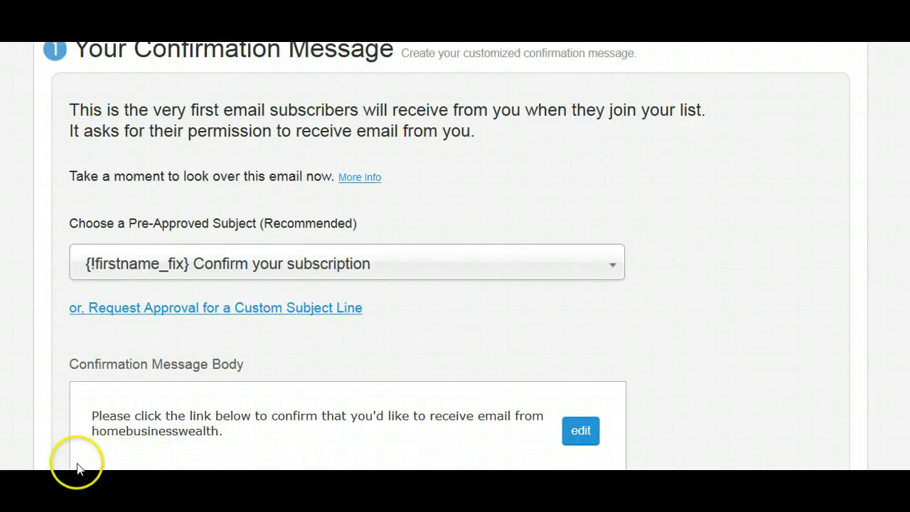
{"action": "scroll", "coordinate": [455, 256], "scroll_direction": "up", "scroll_amount": 1}
{"action": "scroll", "coordinate": [446, 255], "scroll_direction": "down", "scroll_amount": 10}
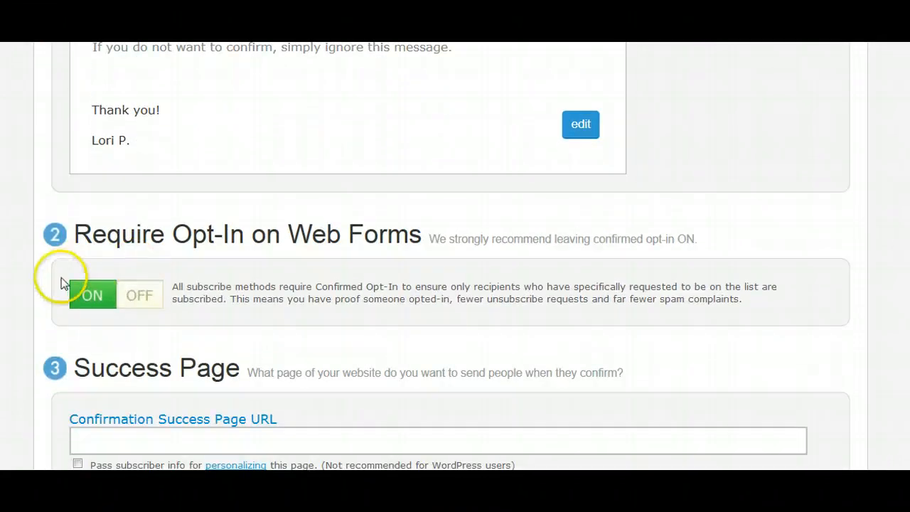
{"action": "left_click", "coordinate": [146, 300]}
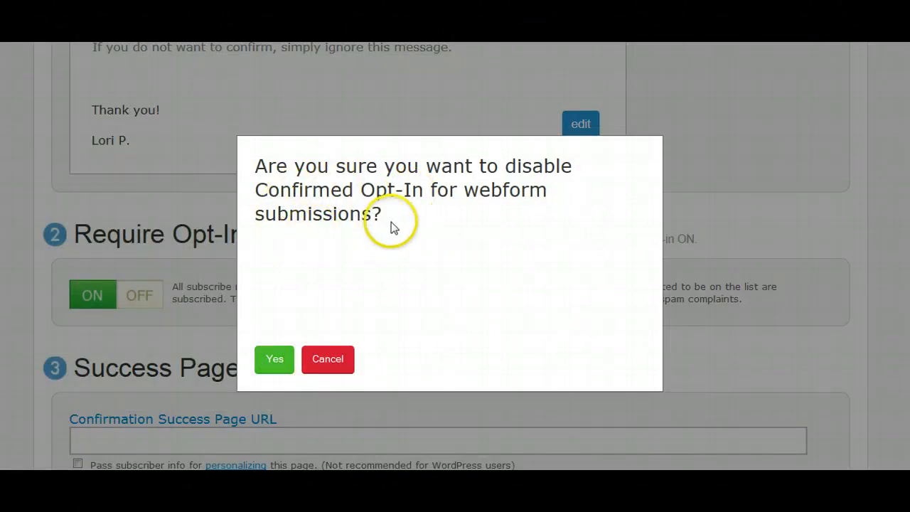
{"action": "left_click", "coordinate": [276, 361]}
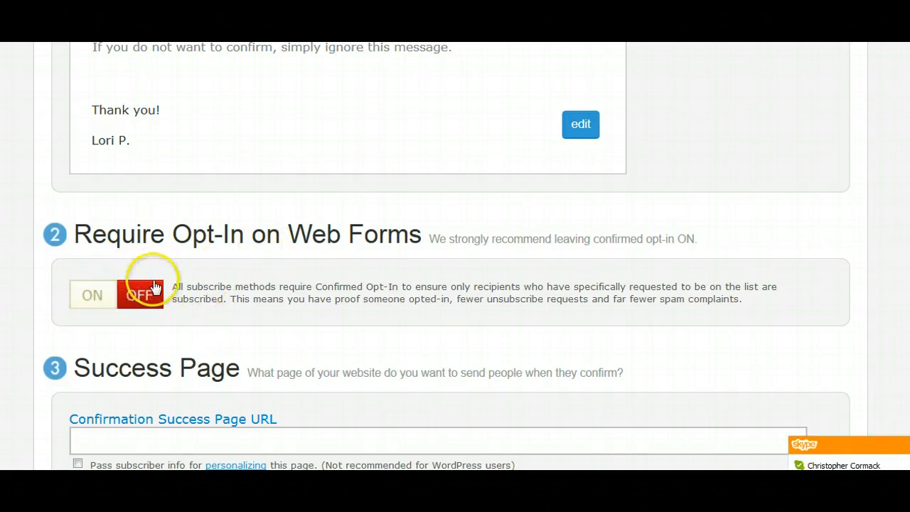
{"action": "scroll", "coordinate": [172, 283], "scroll_direction": "down", "scroll_amount": 4}
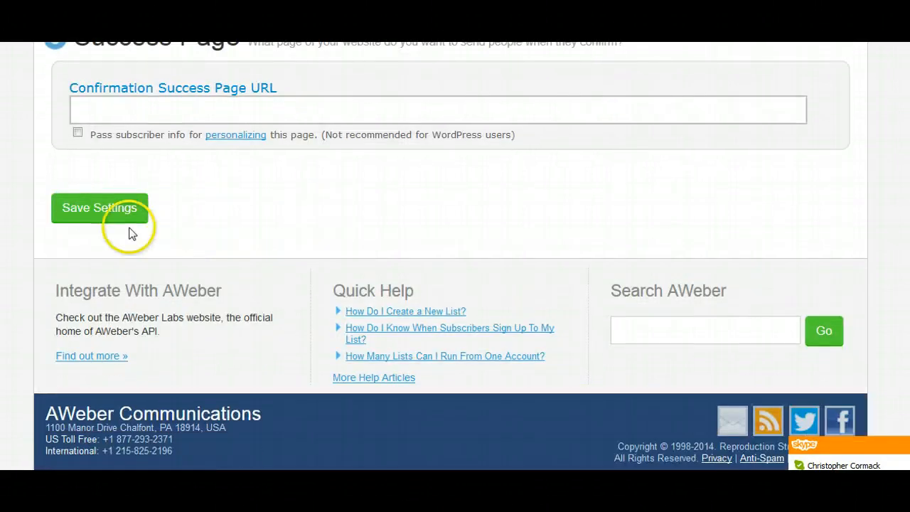
{"action": "left_click", "coordinate": [96, 206]}
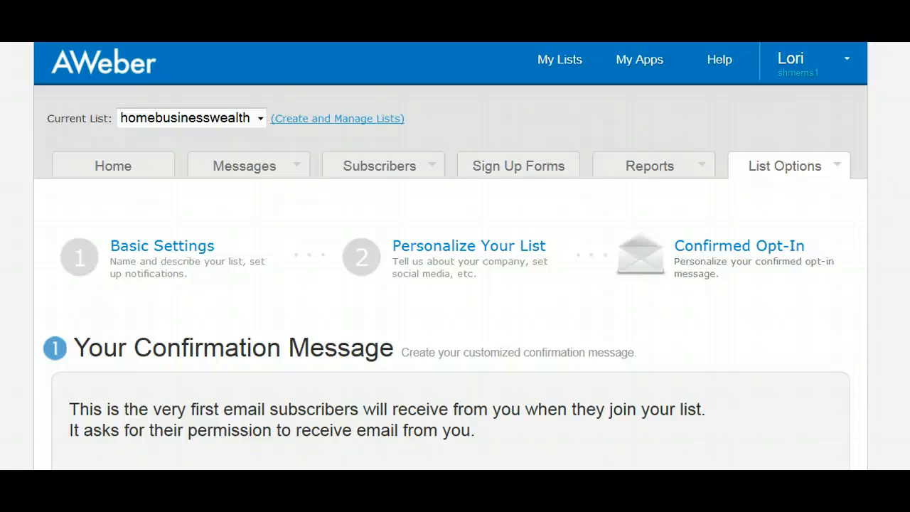
Go to the sign up forms, keep homebusinesswealth as the current list, and start creating its first sign up form
{"action": "left_click", "coordinate": [522, 171]}
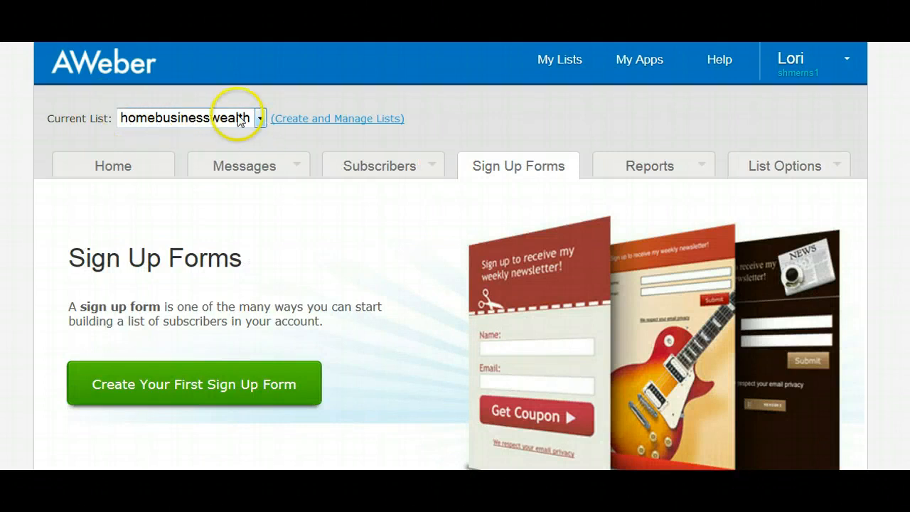
{"action": "left_click", "coordinate": [260, 125]}
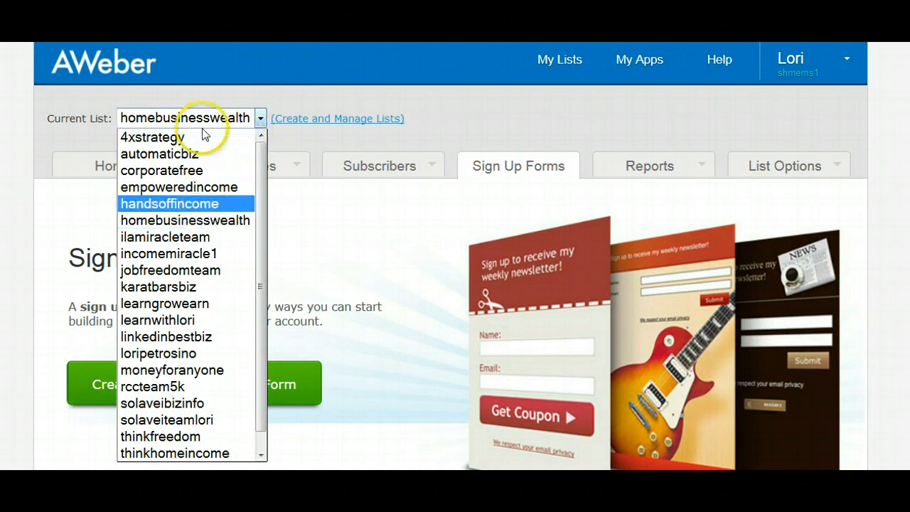
{"action": "left_click", "coordinate": [259, 120]}
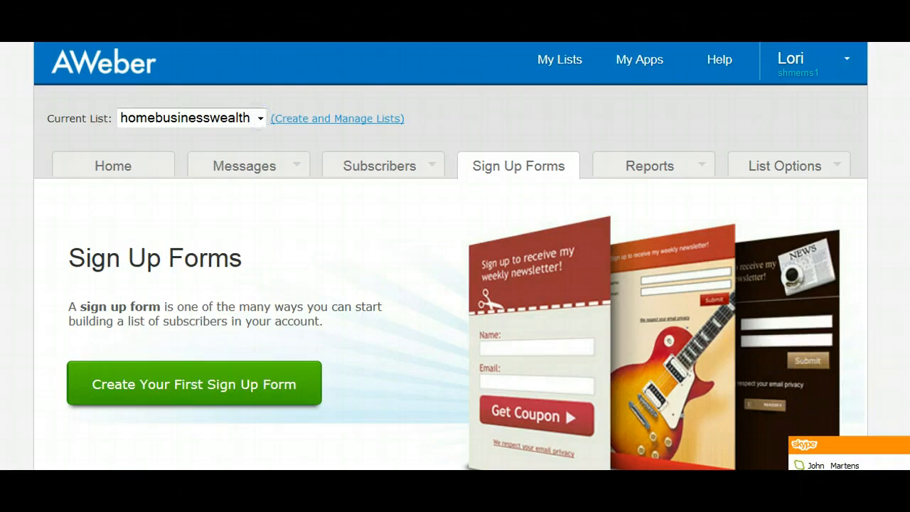
{"action": "left_click", "coordinate": [147, 385]}
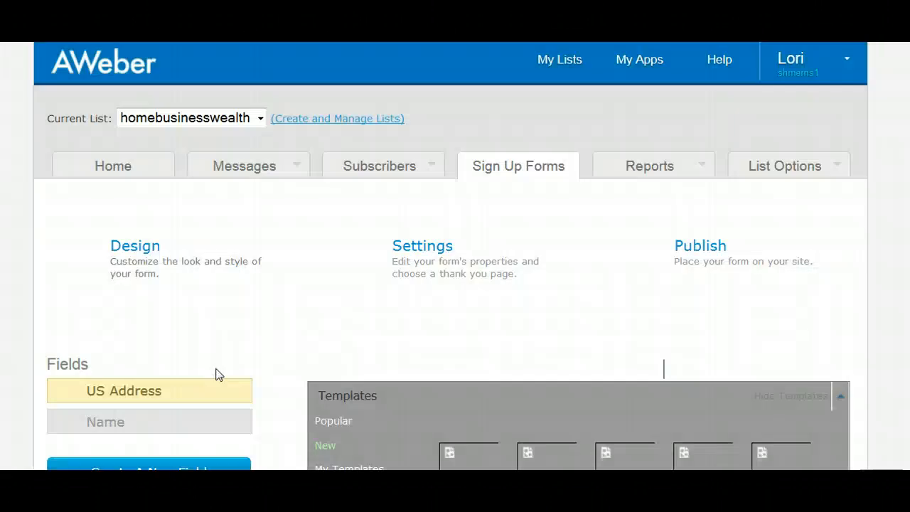
Look over the form templates and the default form, and widen the form to 590 px
{"action": "scroll", "coordinate": [450, 256], "scroll_direction": "down", "scroll_amount": 8}
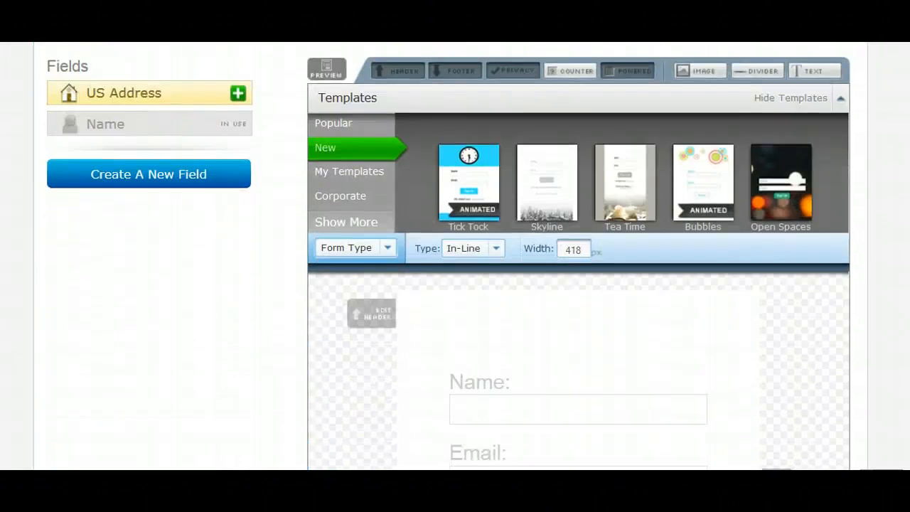
{"action": "scroll", "coordinate": [450, 256], "scroll_direction": "down", "scroll_amount": 1}
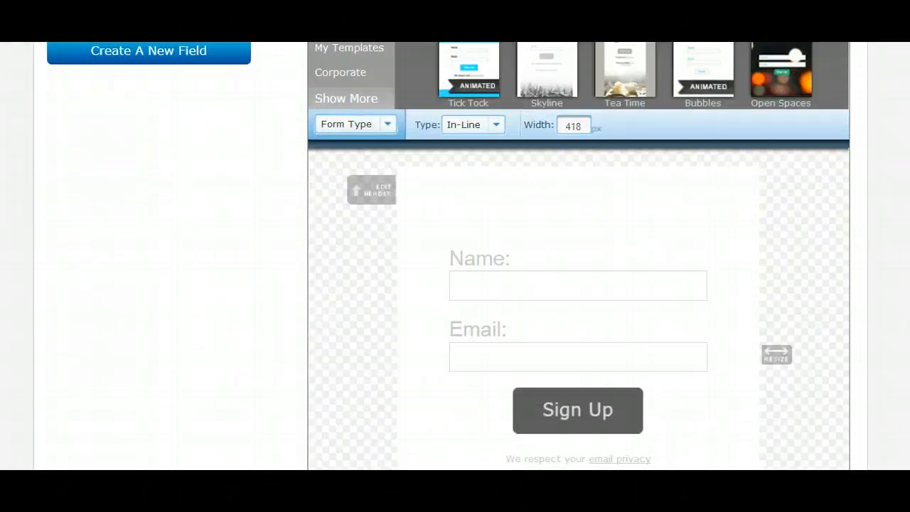
{"action": "scroll", "coordinate": [450, 256], "scroll_direction": "up", "scroll_amount": 1}
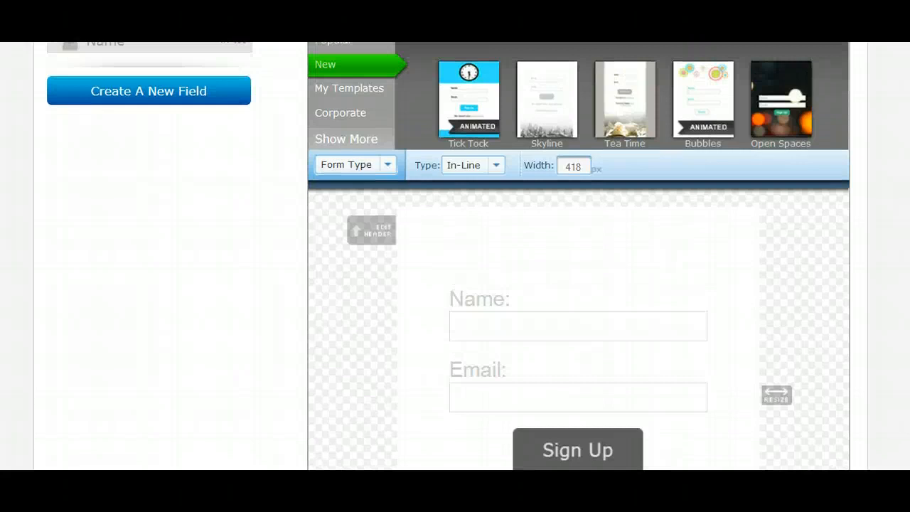
{"action": "scroll", "coordinate": [450, 256], "scroll_direction": "up", "scroll_amount": 1}
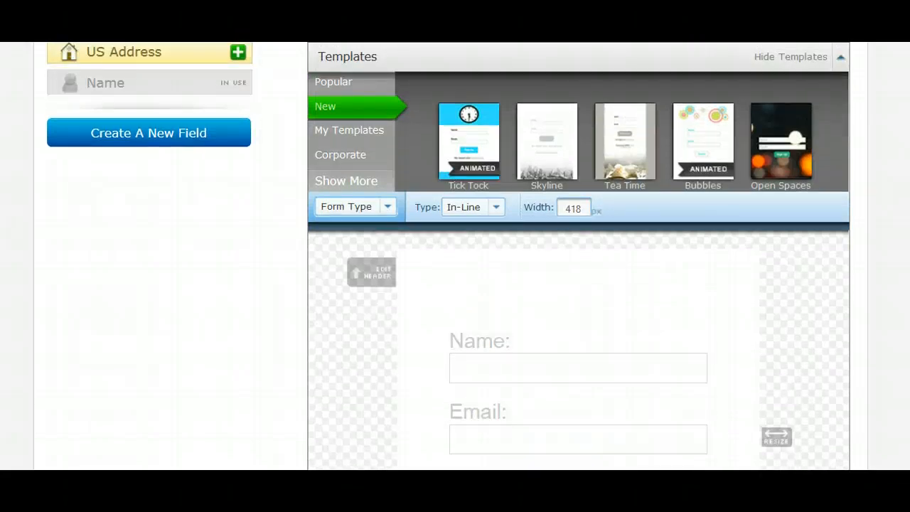
{"action": "scroll", "coordinate": [451, 256], "scroll_direction": "up", "scroll_amount": 2}
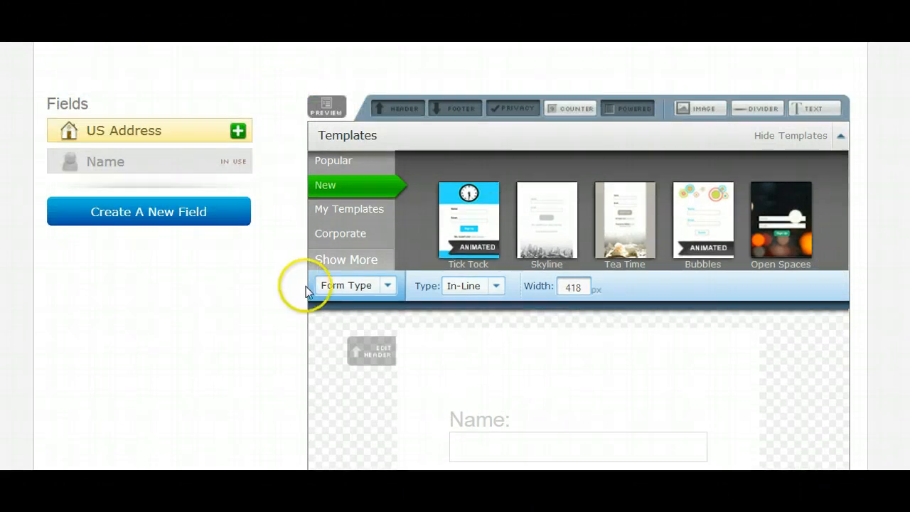
{"action": "scroll", "coordinate": [402, 267], "scroll_direction": "down", "scroll_amount": 7}
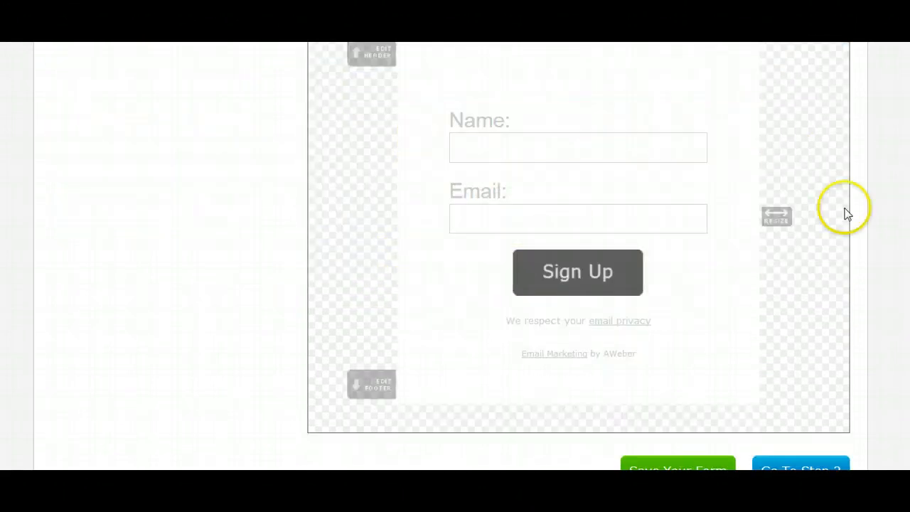
{"action": "scroll", "coordinate": [578, 249], "scroll_direction": "up", "scroll_amount": 1}
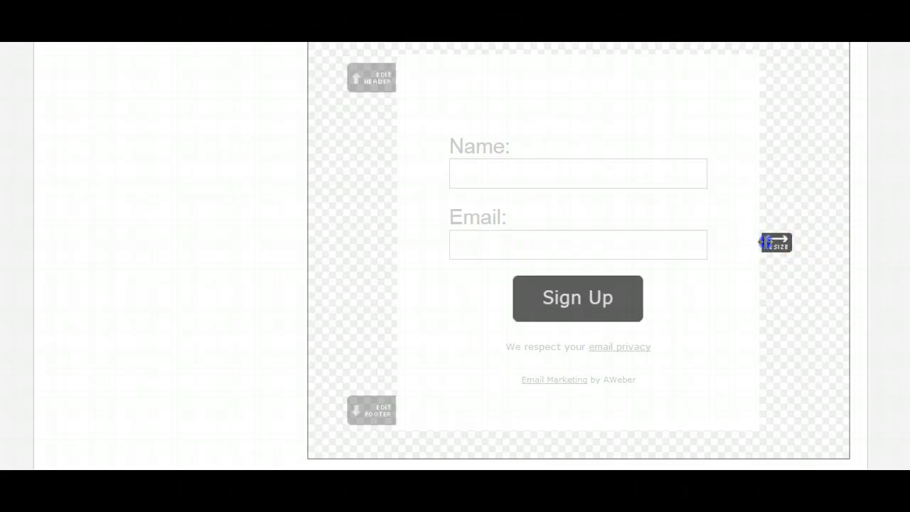
{"action": "left_click_drag", "start_coordinate": [765, 242], "coordinate": [906, 257]}
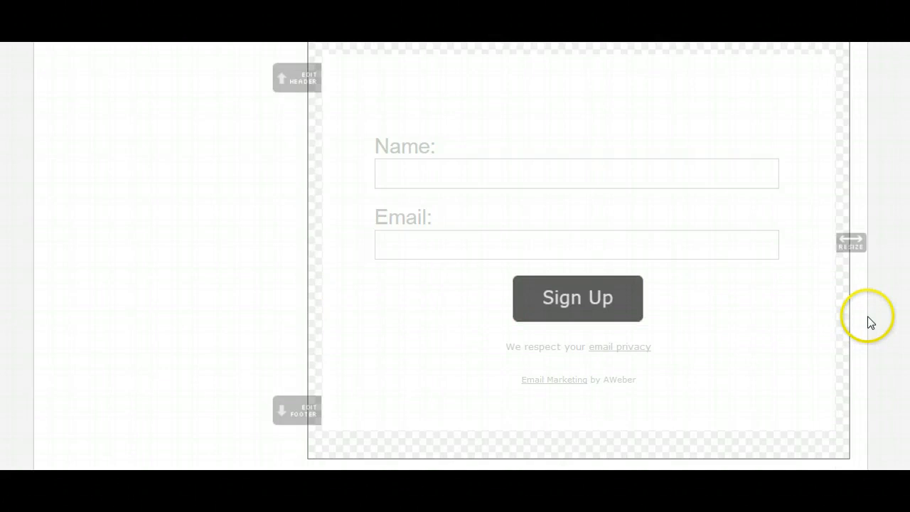
Remove the "Email Marketing by AWeber" line and the email privacy line from the sign up form
{"action": "mouse_move", "coordinate": [607, 356]}
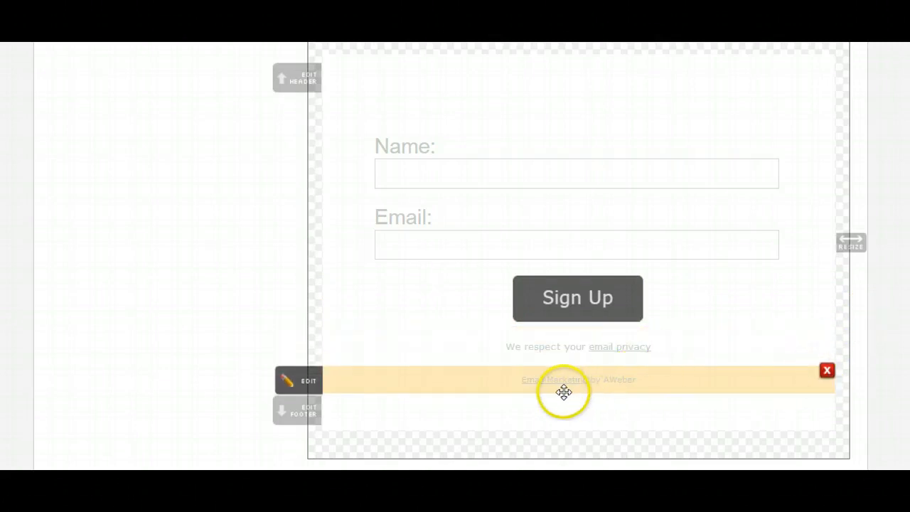
{"action": "left_click", "coordinate": [827, 371]}
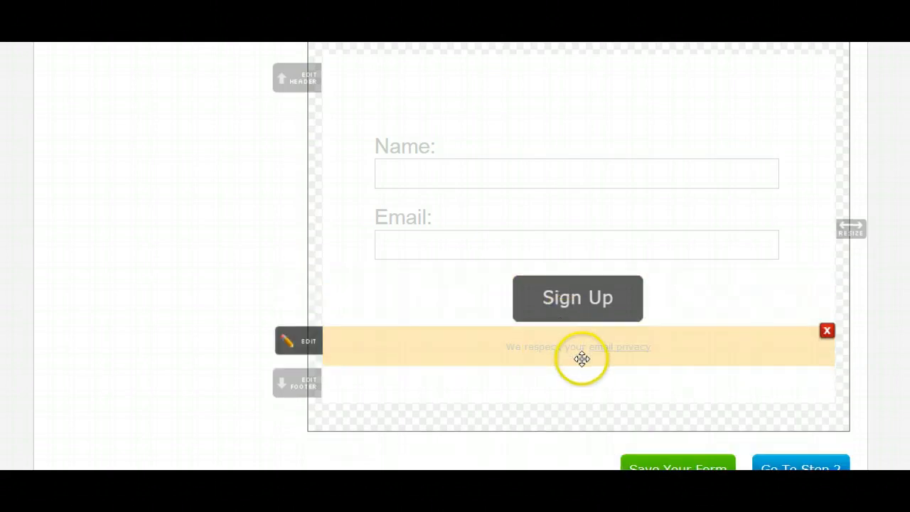
{"action": "left_click", "coordinate": [827, 332]}
{"action": "scroll", "coordinate": [861, 308], "scroll_direction": "up", "scroll_amount": 2}
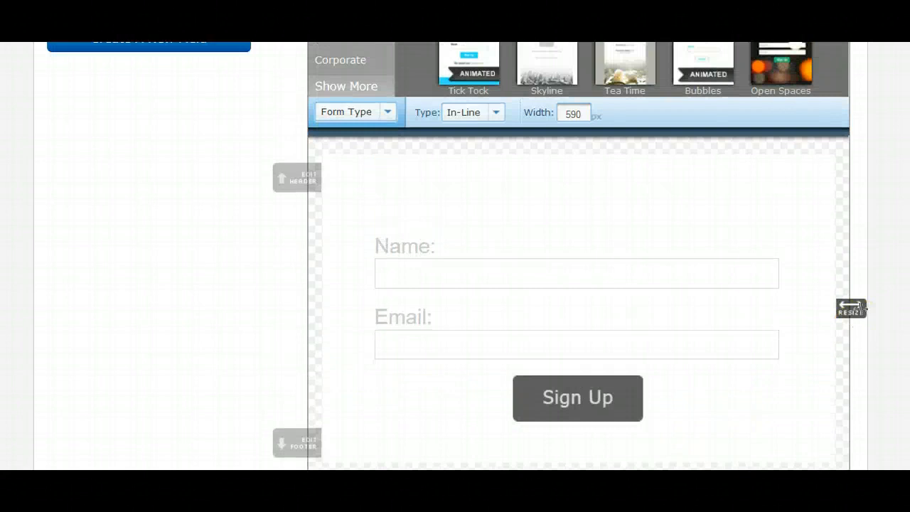
{"action": "scroll", "coordinate": [861, 308], "scroll_direction": "down", "scroll_amount": 2}
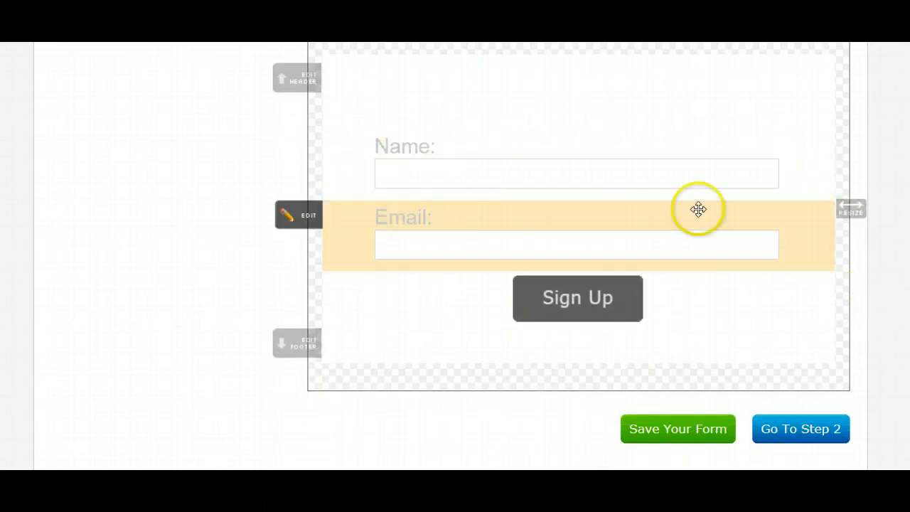
{"action": "scroll", "coordinate": [644, 254], "scroll_direction": "up", "scroll_amount": 2}
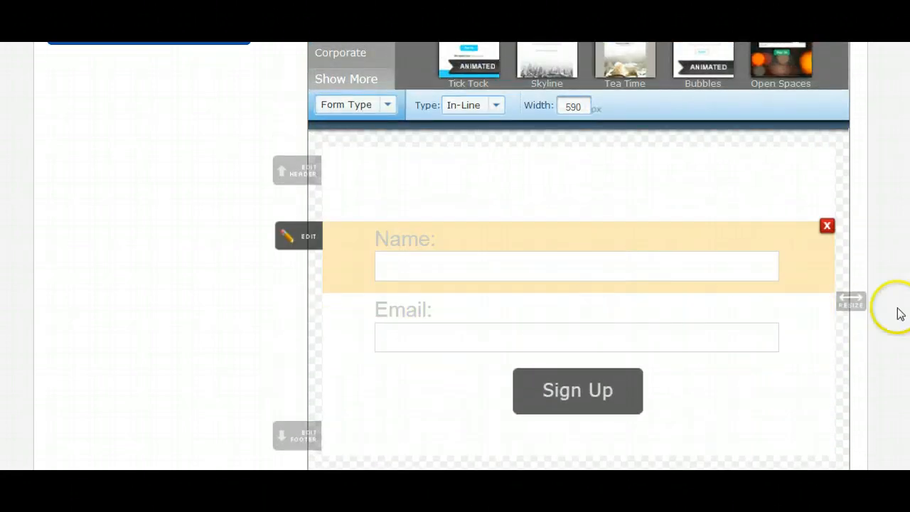
{"action": "scroll", "coordinate": [255, 215], "scroll_direction": "up", "scroll_amount": 4}
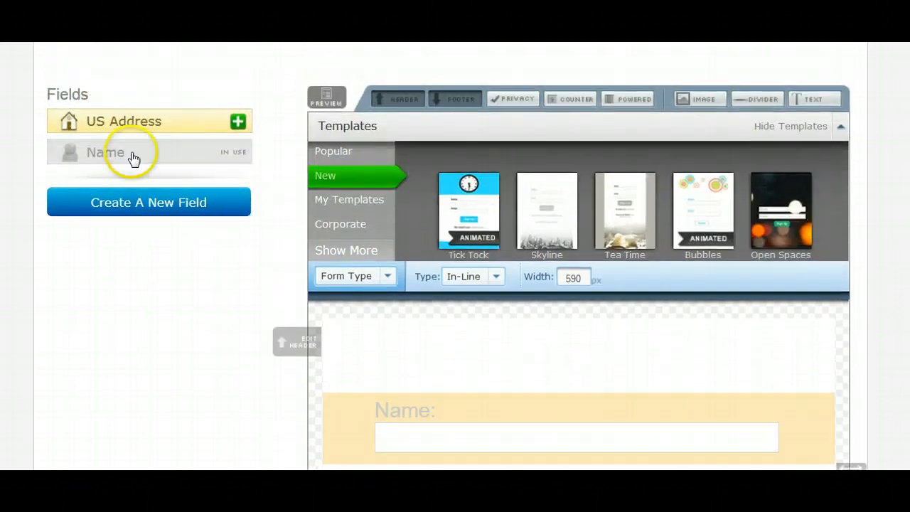
{"action": "left_click", "coordinate": [132, 204]}
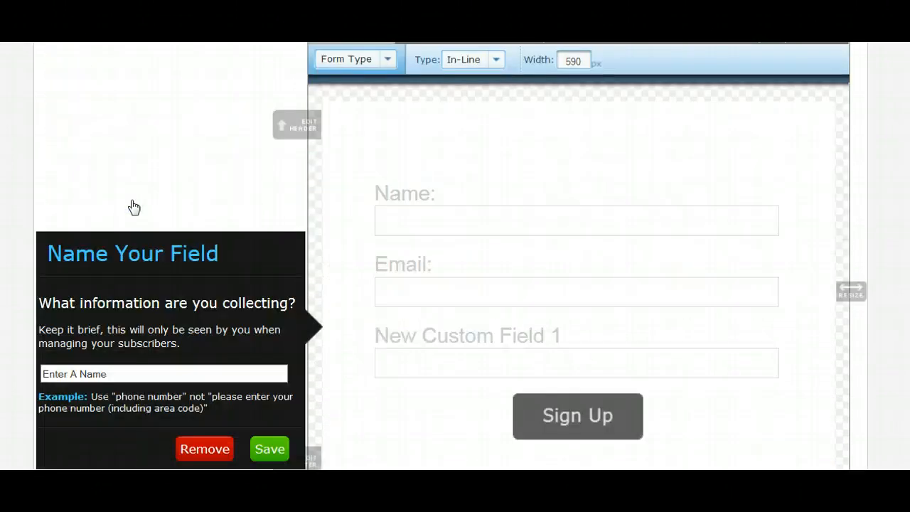
{"action": "scroll", "coordinate": [133, 207], "scroll_direction": "down", "scroll_amount": 3}
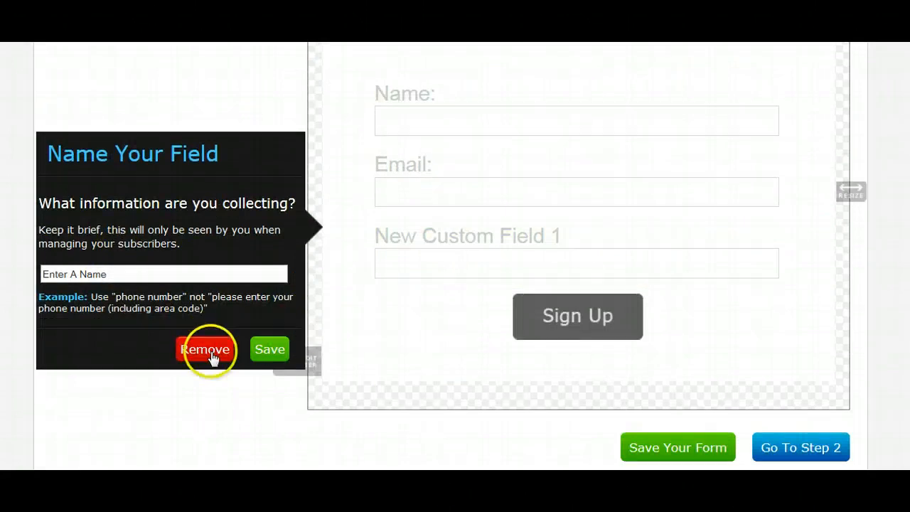
{"action": "left_click", "coordinate": [204, 349]}
Try collecting the name as First & Last Name, return it to Full Name, and save the Name field
{"action": "scroll", "coordinate": [181, 297], "scroll_direction": "up", "scroll_amount": 5}
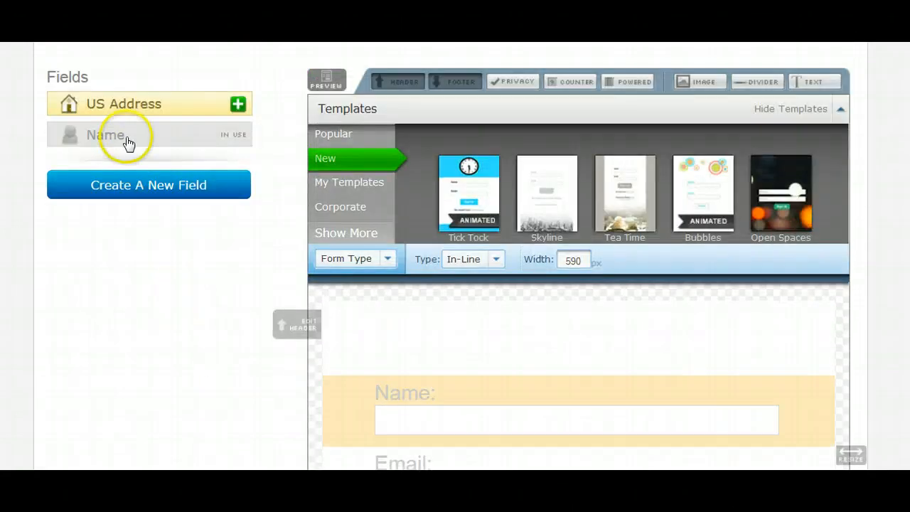
{"action": "left_click", "coordinate": [128, 143]}
{"action": "scroll", "coordinate": [126, 142], "scroll_direction": "down", "scroll_amount": 5}
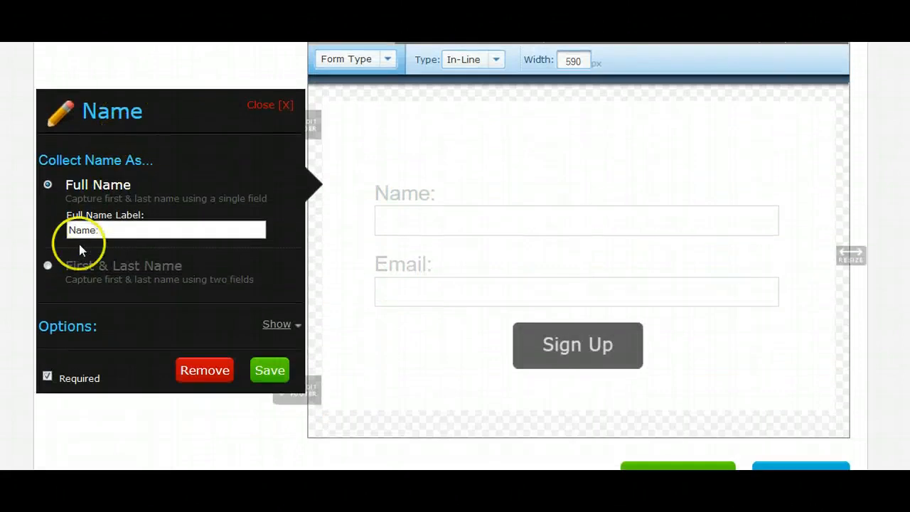
{"action": "left_click", "coordinate": [47, 265]}
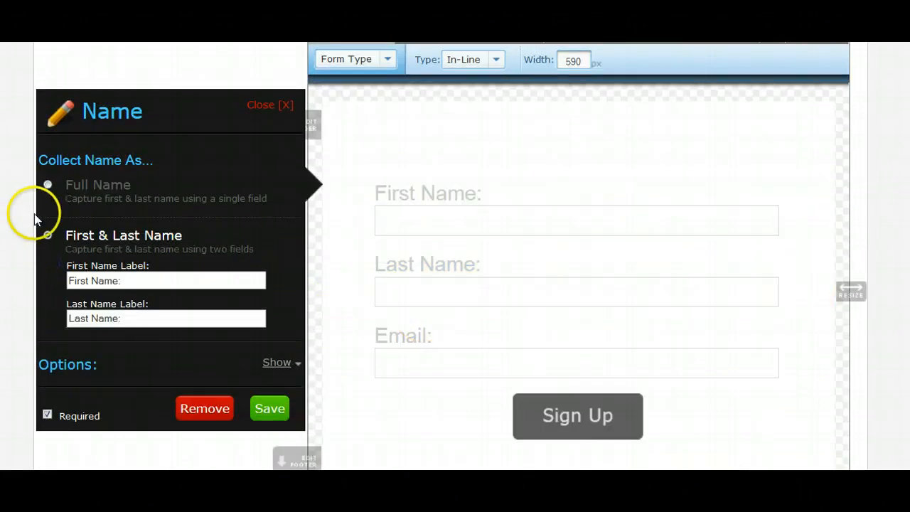
{"action": "left_click", "coordinate": [48, 185]}
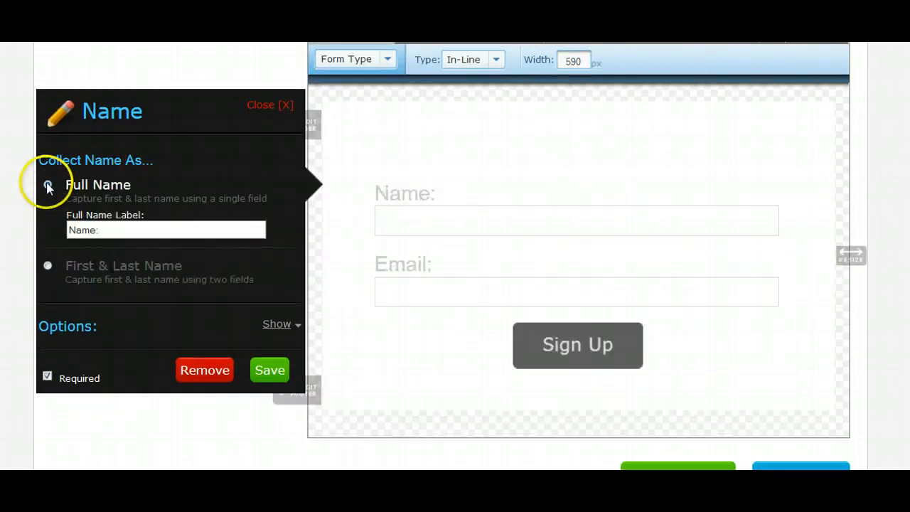
{"action": "left_click", "coordinate": [270, 370]}
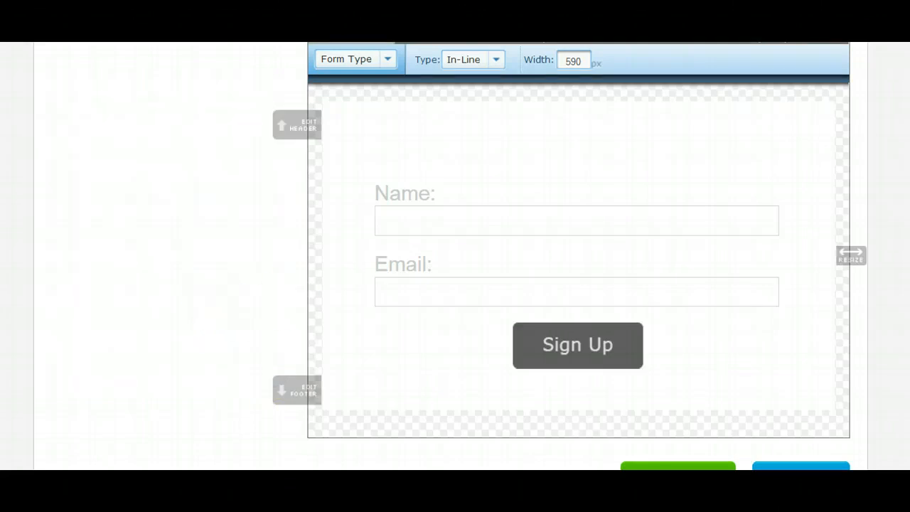
{"action": "scroll", "coordinate": [463, 250], "scroll_direction": "up", "scroll_amount": 1}
{"action": "scroll", "coordinate": [463, 249], "scroll_direction": "down", "scroll_amount": 2}
{"action": "left_click", "coordinate": [462, 250]}
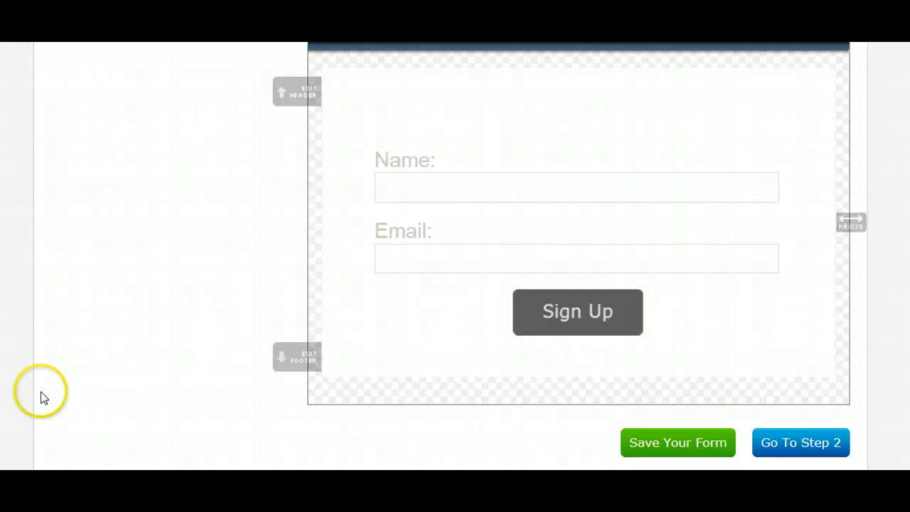
{"action": "scroll", "coordinate": [455, 256], "scroll_direction": "up", "scroll_amount": 1}
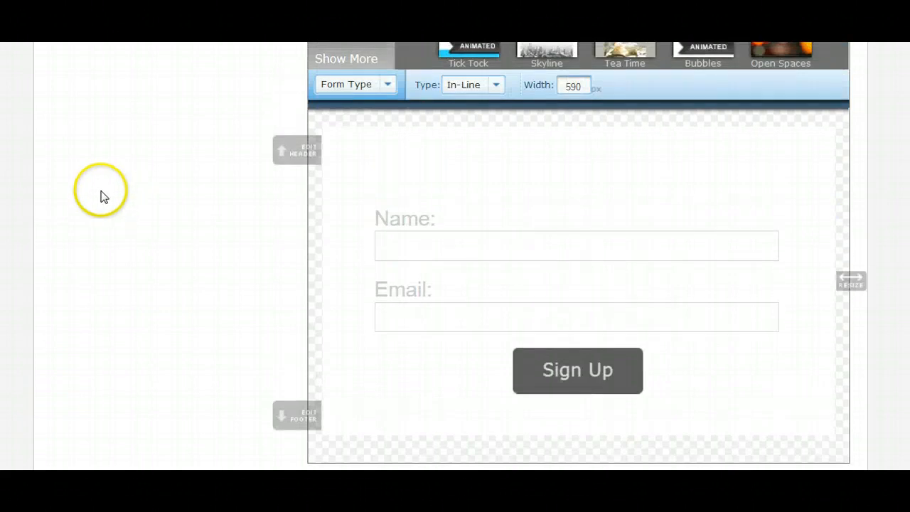
{"action": "scroll", "coordinate": [568, 185], "scroll_direction": "up", "scroll_amount": 1}
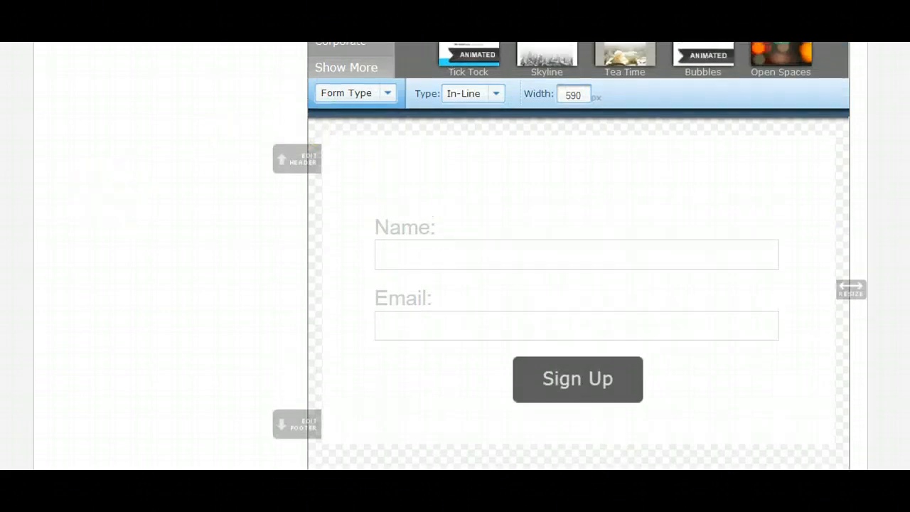
{"action": "scroll", "coordinate": [556, 215], "scroll_direction": "down", "scroll_amount": 1}
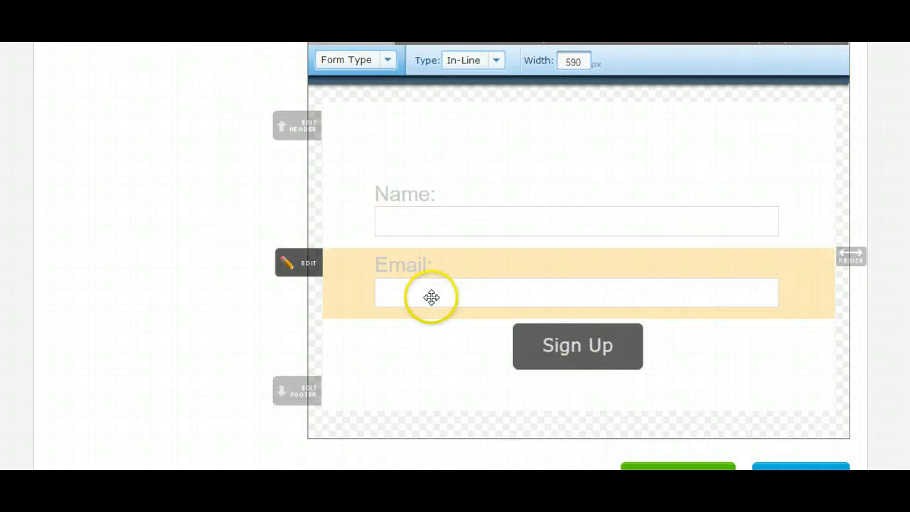
Write the form header "Enter Your Name And Email Below To Get 5 FREE Traffic Strategies You Can Use Instantly!"
{"action": "scroll", "coordinate": [402, 171], "scroll_direction": "up", "scroll_amount": 1}
{"action": "scroll", "coordinate": [402, 170], "scroll_direction": "up", "scroll_amount": 4}
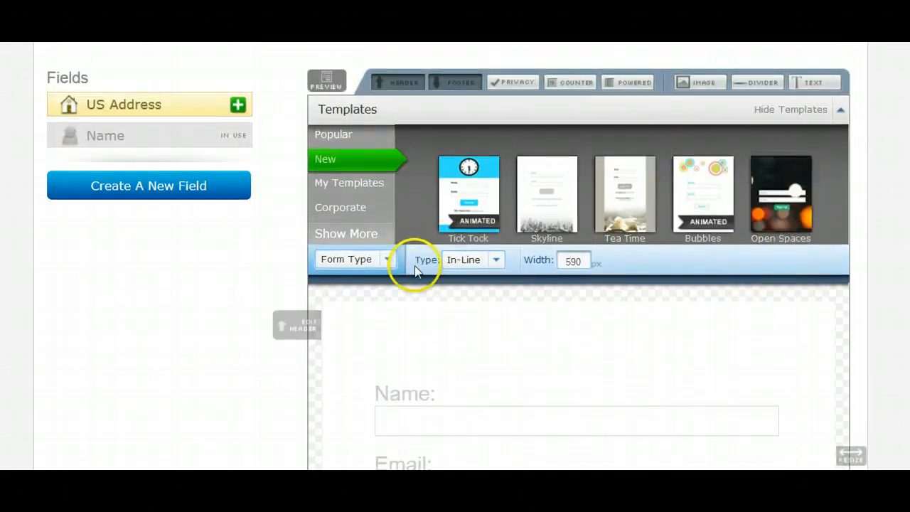
{"action": "left_click", "coordinate": [298, 327]}
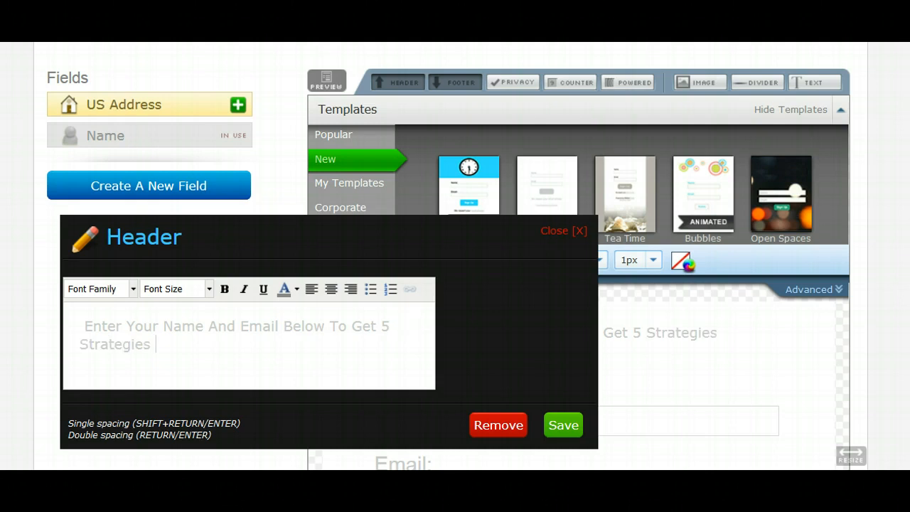
{"action": "left_click", "coordinate": [385, 326]}
{"action": "type", "text": "Traffic"}
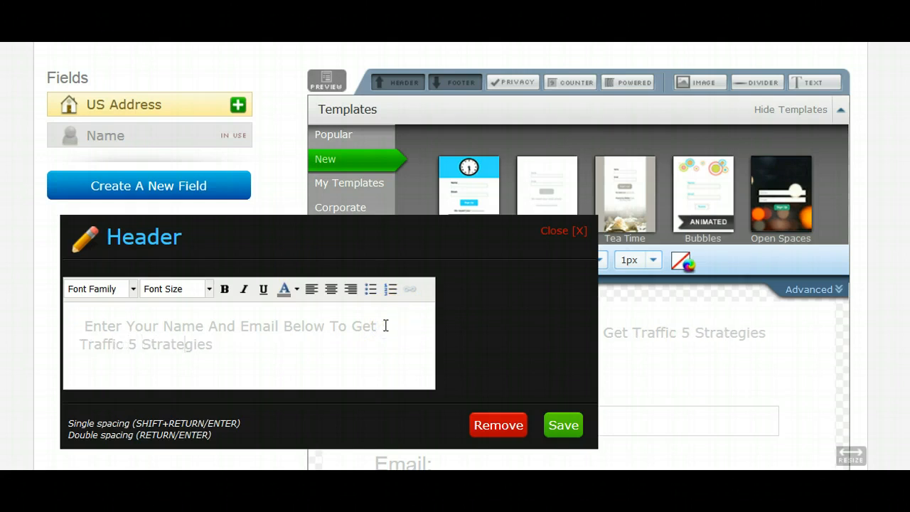
{"action": "left_click", "coordinate": [131, 344]}
{"action": "type", "text": "FREE"}
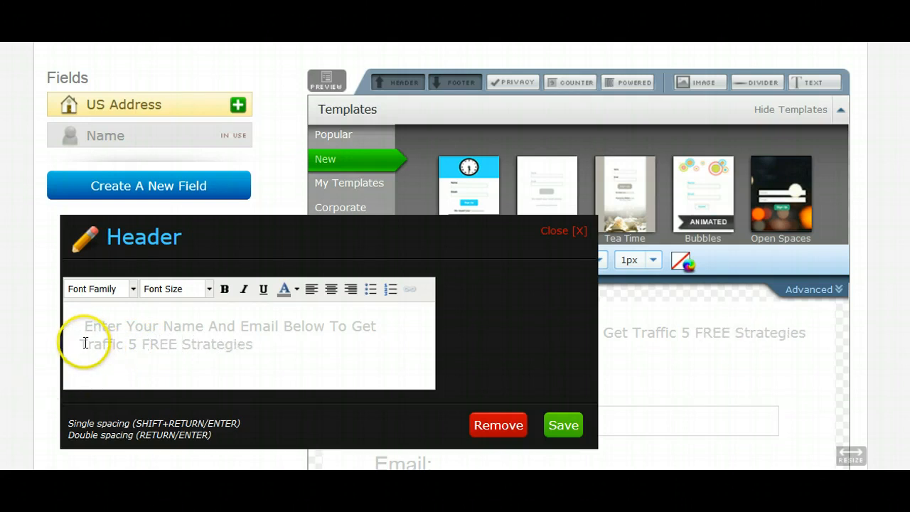
{"action": "left_click_drag", "start_coordinate": [81, 344], "coordinate": [174, 344]}
{"action": "type", "text": "5 F"}
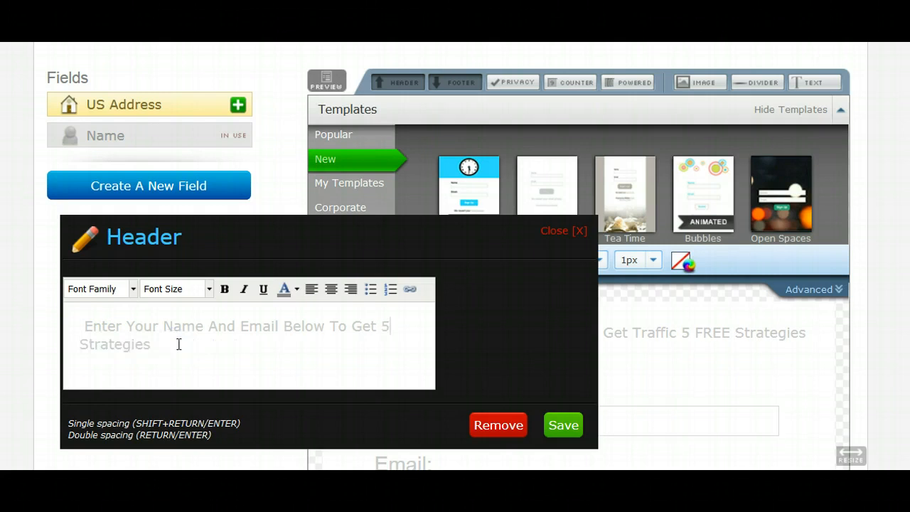
{"action": "type", "text": "REE Traffic"}
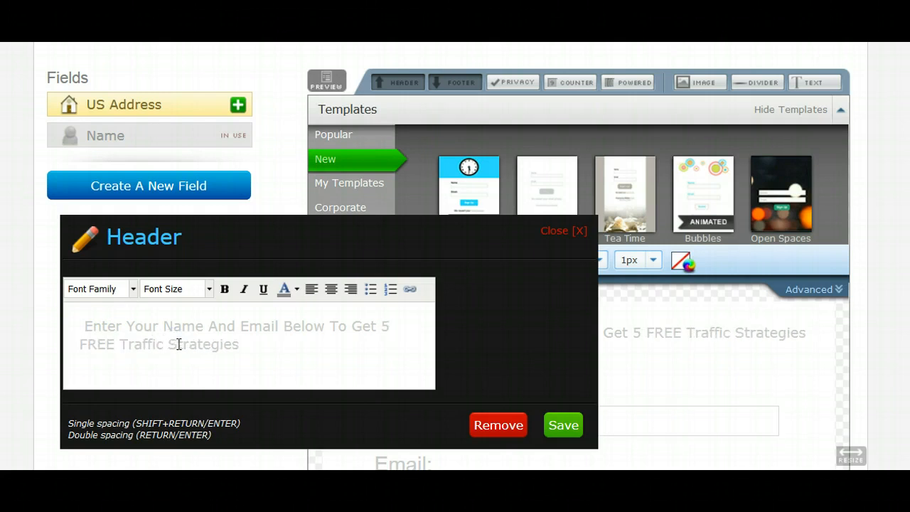
{"action": "left_click", "coordinate": [239, 343]}
{"action": "type", "text": "You Can Use Instantly!"}
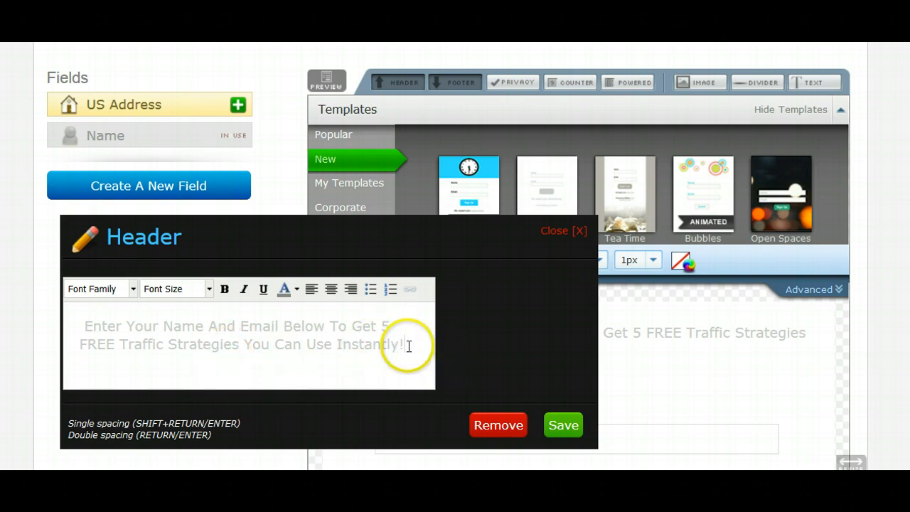
Make the whole header text bold, centred and red
{"action": "left_click_drag", "start_coordinate": [408, 345], "coordinate": [86, 326]}
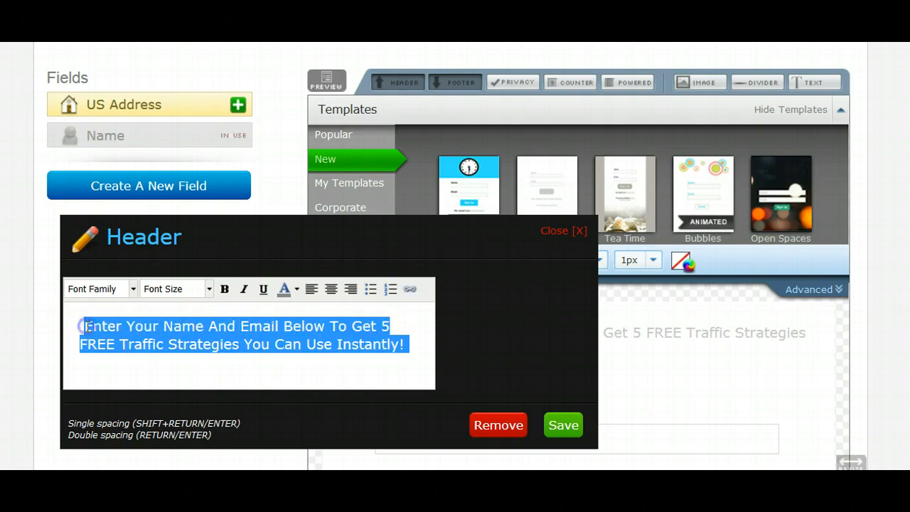
{"action": "left_click", "coordinate": [222, 289]}
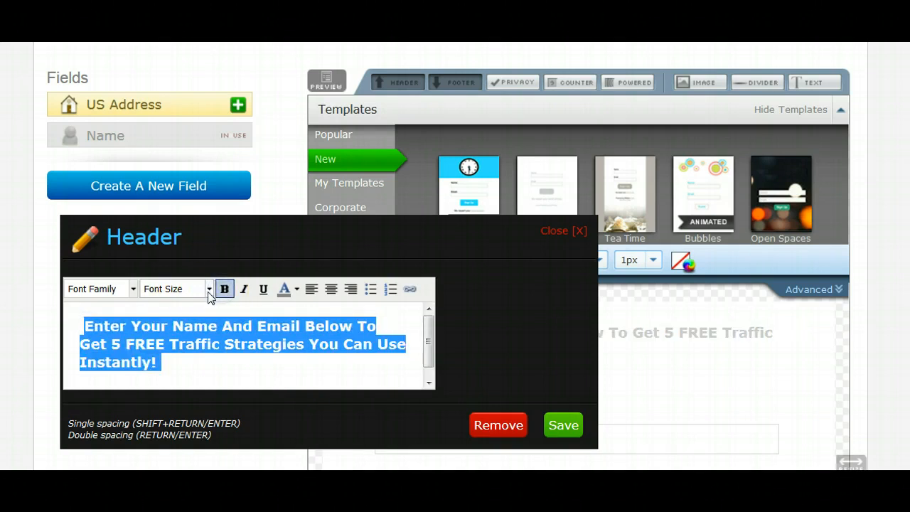
{"action": "left_click", "coordinate": [331, 289]}
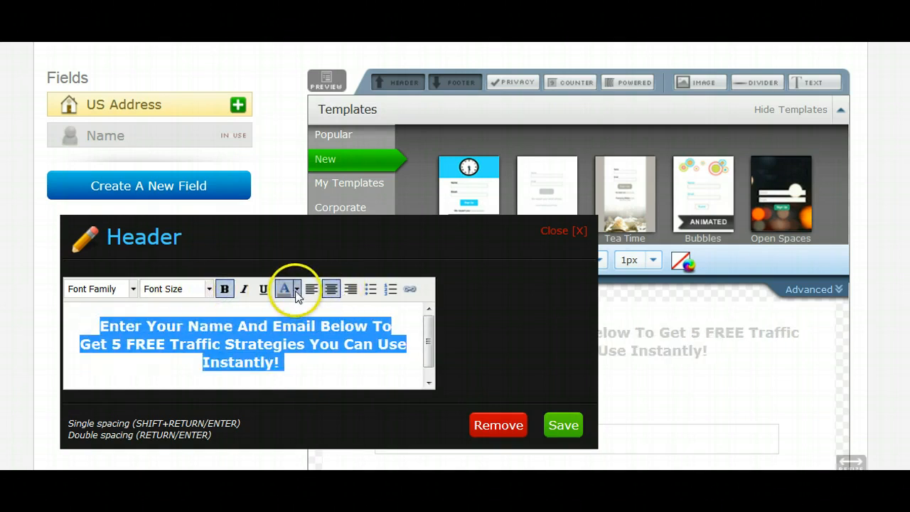
{"action": "left_click", "coordinate": [296, 292]}
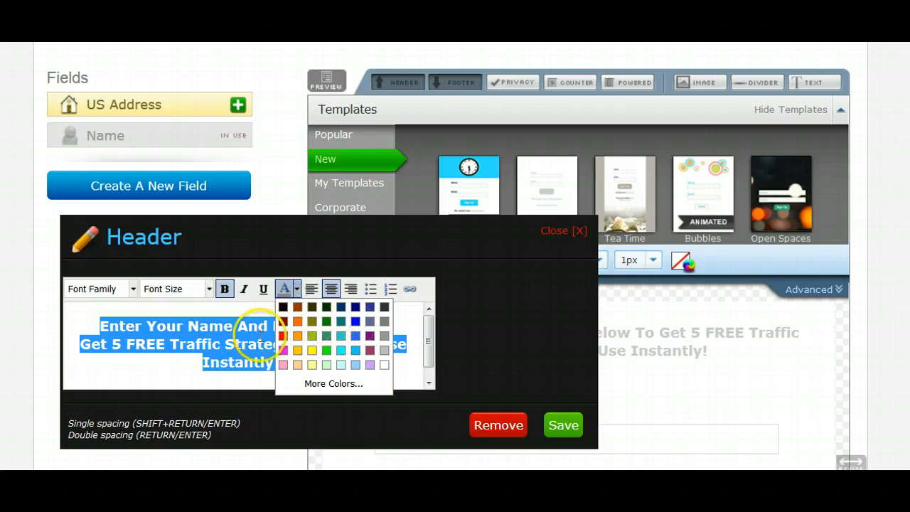
{"action": "left_click", "coordinate": [283, 335]}
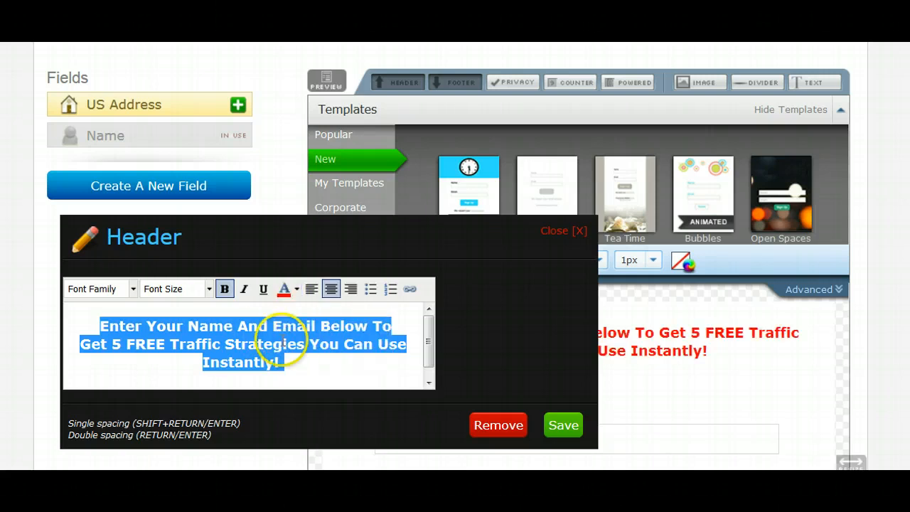
Try font sizes of 18px and 24px on the whole header text
{"action": "left_click", "coordinate": [133, 290]}
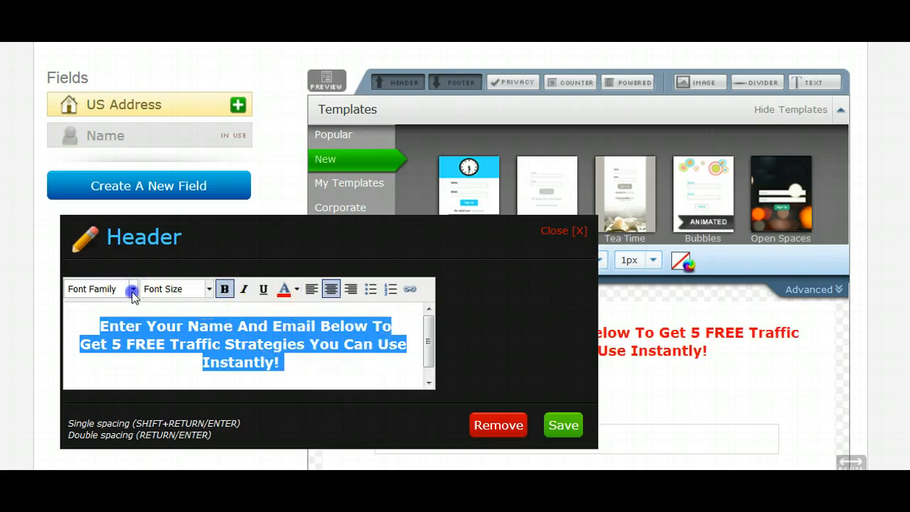
{"action": "left_click", "coordinate": [209, 290]}
{"action": "scroll", "coordinate": [200, 394], "scroll_direction": "down", "scroll_amount": 3}
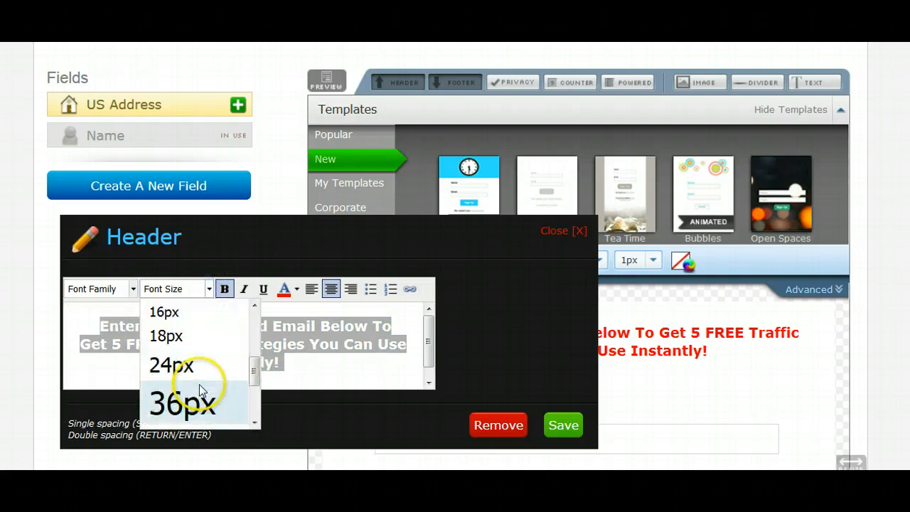
{"action": "left_click", "coordinate": [196, 347]}
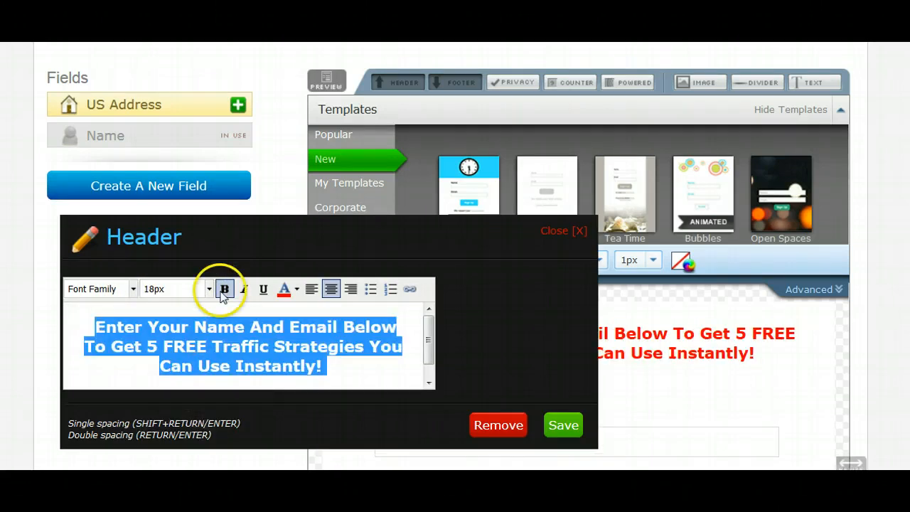
{"action": "left_click", "coordinate": [209, 289]}
{"action": "left_click", "coordinate": [197, 364]}
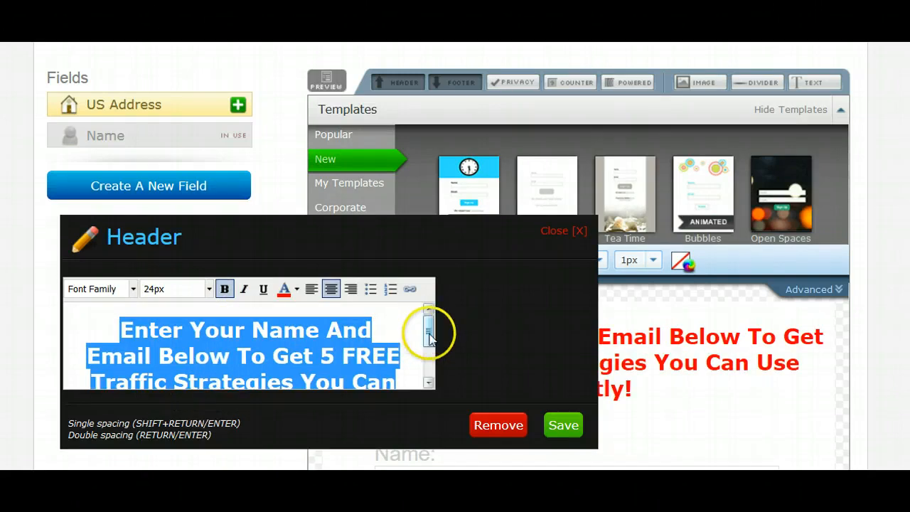
{"action": "left_click_drag", "start_coordinate": [429, 330], "coordinate": [428, 346]}
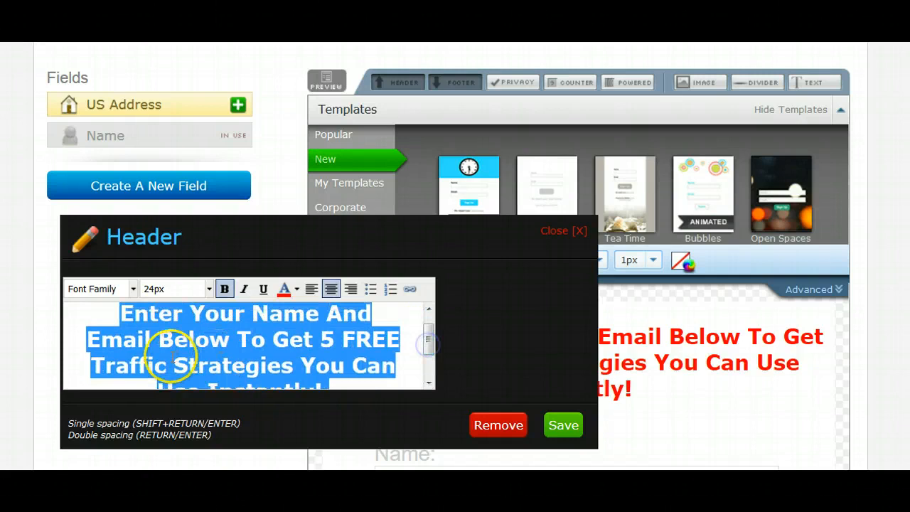
Try Georgia for the header text, settle on the Tahoma font, and set the size to 36px
{"action": "left_click", "coordinate": [132, 288]}
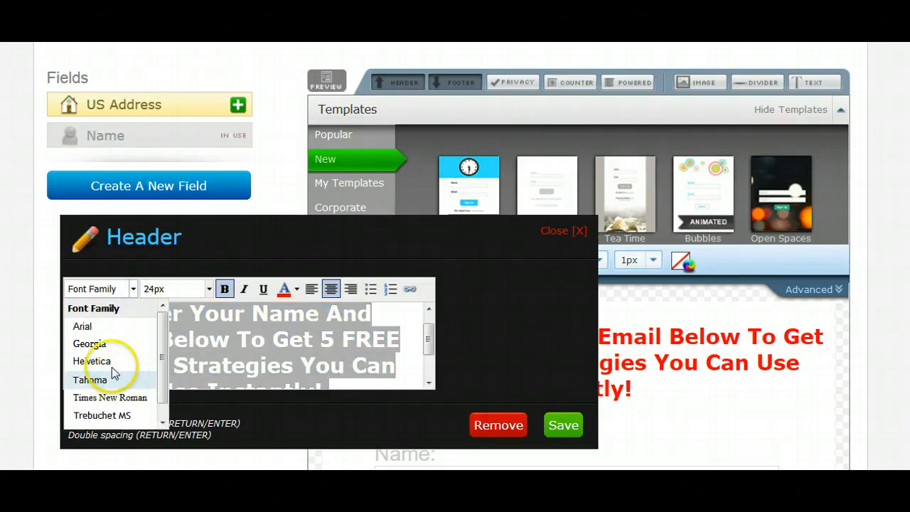
{"action": "left_click", "coordinate": [111, 346]}
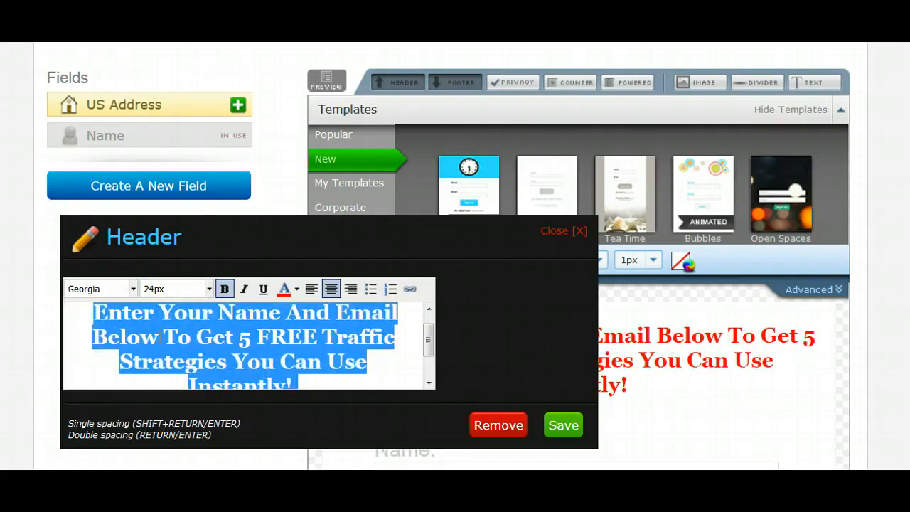
{"action": "left_click", "coordinate": [133, 288]}
{"action": "left_click", "coordinate": [93, 380]}
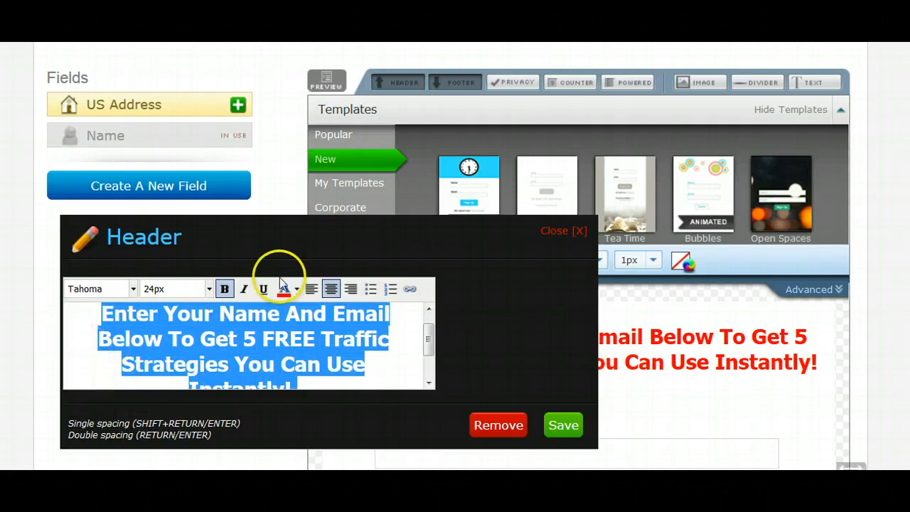
{"action": "left_click", "coordinate": [208, 288]}
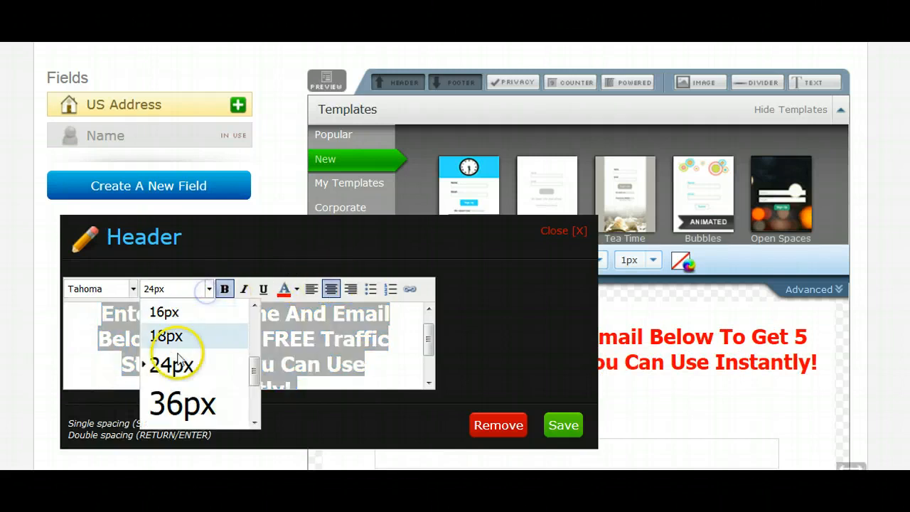
{"action": "left_click", "coordinate": [173, 400]}
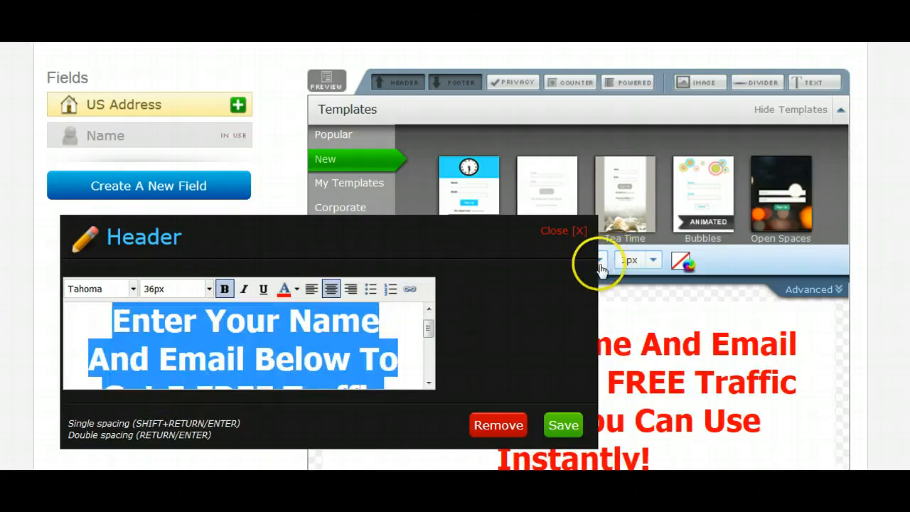
{"action": "scroll", "coordinate": [595, 259], "scroll_direction": "down", "scroll_amount": 3}
{"action": "scroll", "coordinate": [600, 264], "scroll_direction": "up", "scroll_amount": 2}
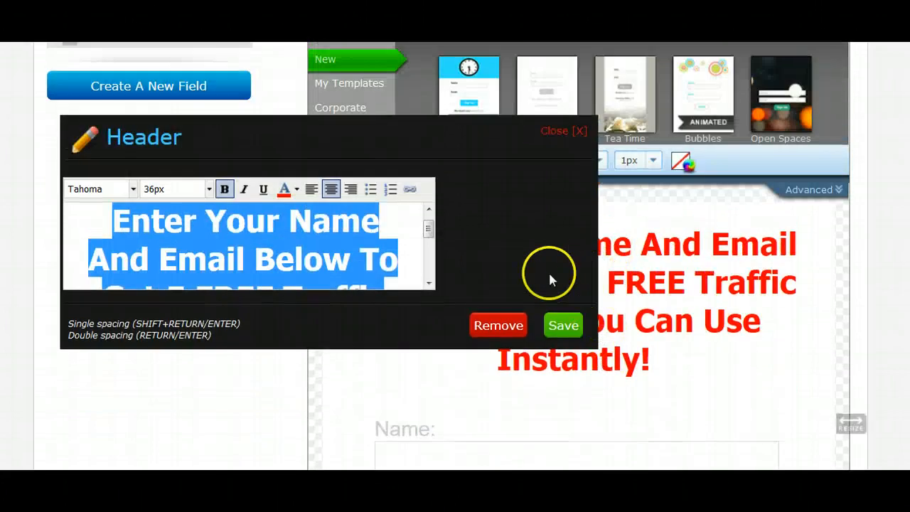
Try yellow on the words "5 FREE" in the header, and settle on blue
{"action": "left_click", "coordinate": [414, 258]}
{"action": "mouse_move", "coordinate": [423, 234]}
{"action": "left_mouse_down"}
{"action": "mouse_move", "coordinate": [431, 258]}
{"action": "mouse_move", "coordinate": [431, 250]}
{"action": "left_mouse_up"}
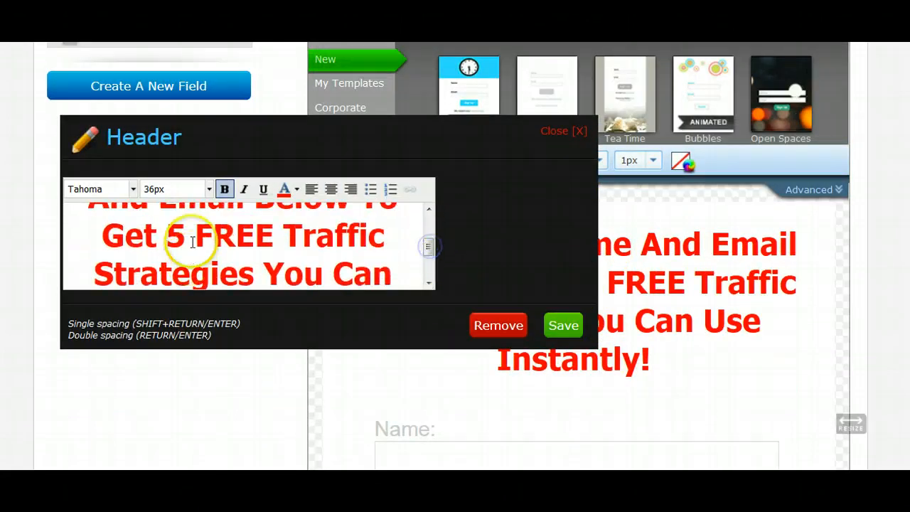
{"action": "left_click_drag", "start_coordinate": [166, 236], "coordinate": [261, 236]}
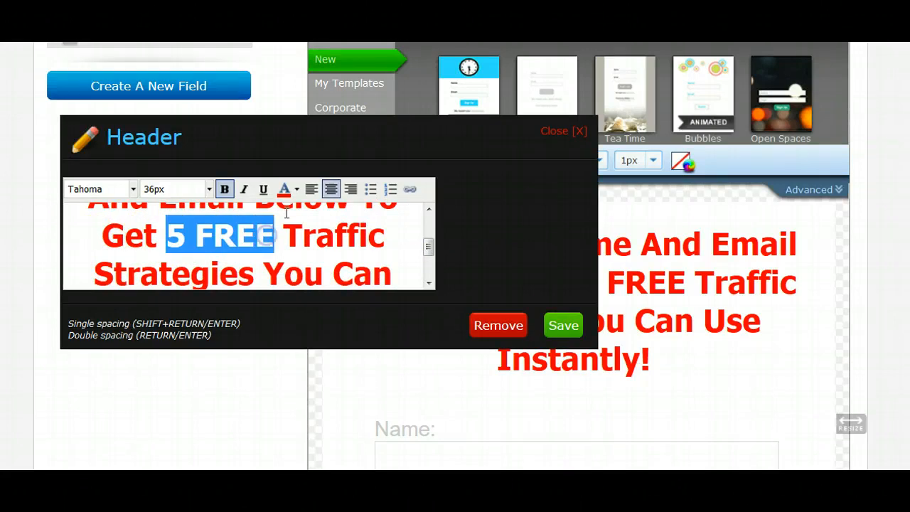
{"action": "left_click", "coordinate": [296, 189]}
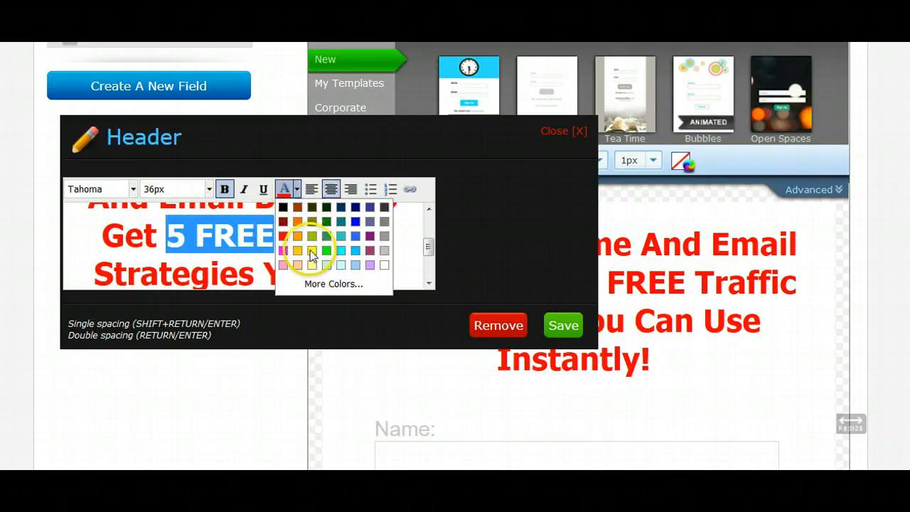
{"action": "left_click", "coordinate": [311, 250]}
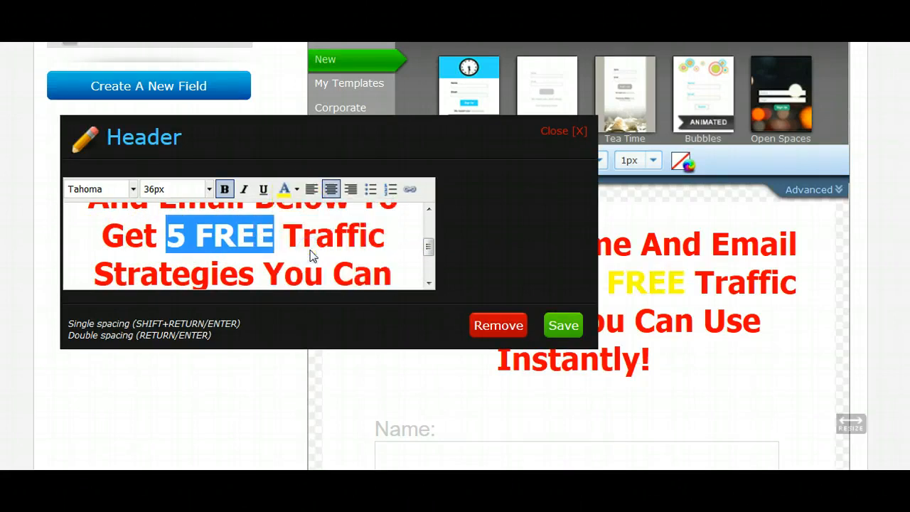
{"action": "left_click", "coordinate": [297, 189]}
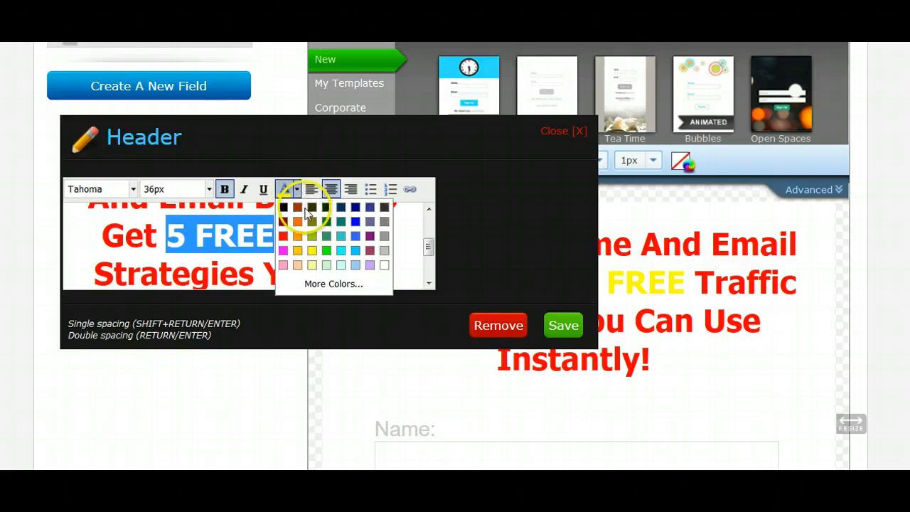
{"action": "left_click", "coordinate": [355, 223]}
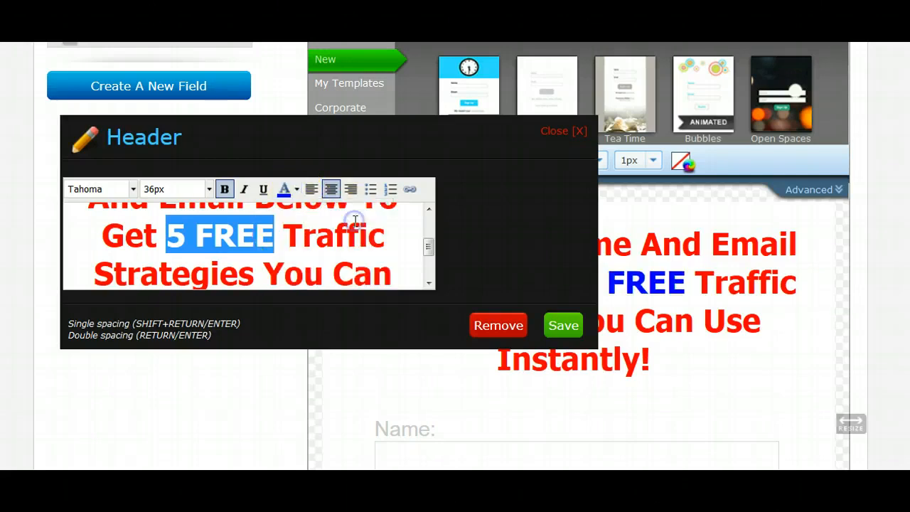
{"action": "left_click", "coordinate": [325, 245]}
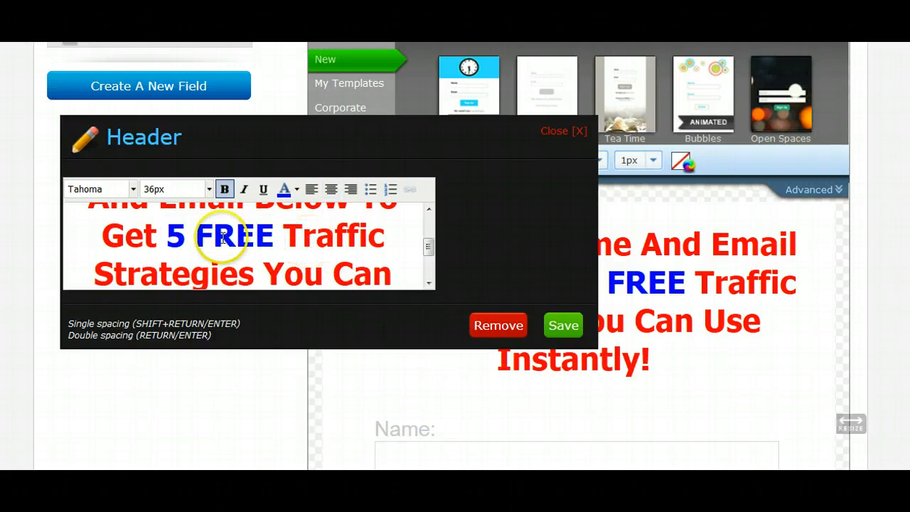
{"action": "left_click", "coordinate": [168, 235]}
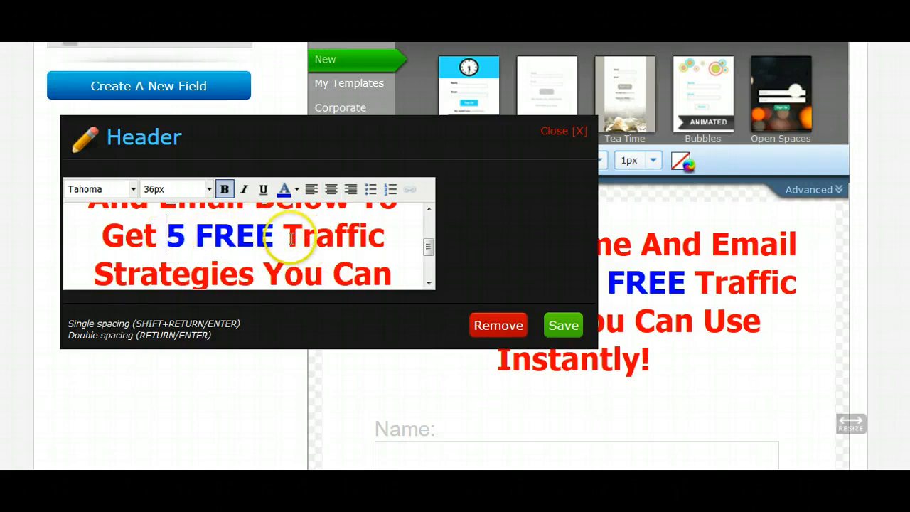
Change the header's last word to capitals so it reads "INSTANTLY!"
{"action": "scroll", "coordinate": [284, 234], "scroll_direction": "down", "scroll_amount": 5}
{"action": "scroll", "coordinate": [291, 237], "scroll_direction": "up", "scroll_amount": 4}
{"action": "scroll", "coordinate": [291, 241], "scroll_direction": "up", "scroll_amount": 1}
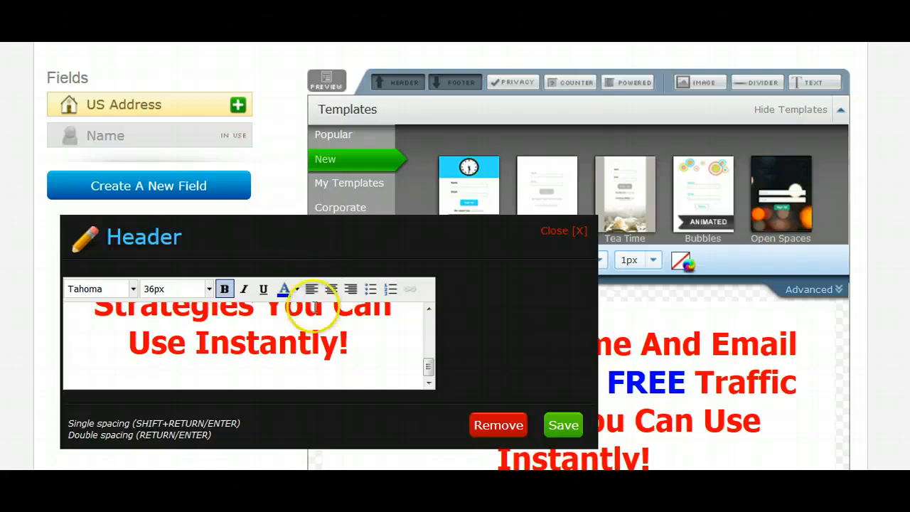
{"action": "mouse_move", "coordinate": [429, 361]}
{"action": "left_mouse_down"}
{"action": "mouse_move", "coordinate": [426, 324]}
{"action": "mouse_move", "coordinate": [428, 362]}
{"action": "left_mouse_up"}
{"action": "left_click", "coordinate": [217, 344]}
{"action": "left_click_drag", "start_coordinate": [197, 355], "coordinate": [332, 359]}
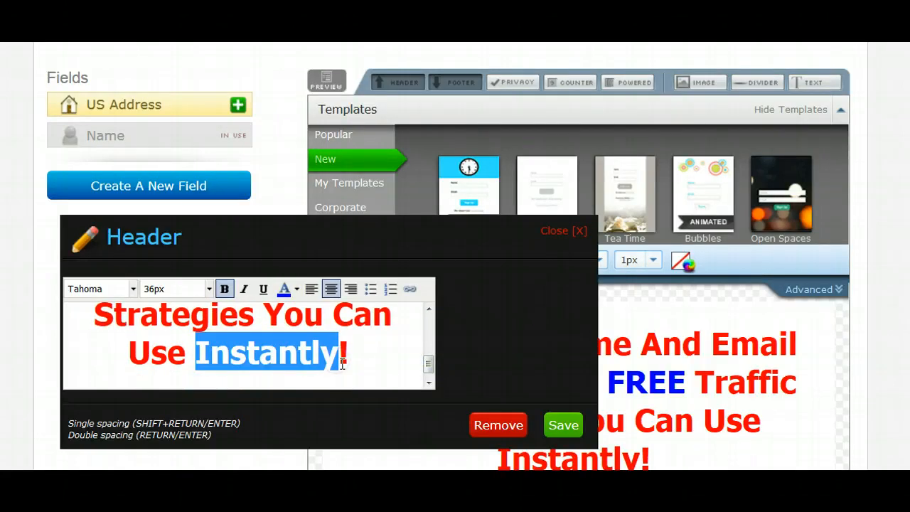
{"action": "type", "text": "INSTANTLY!"}
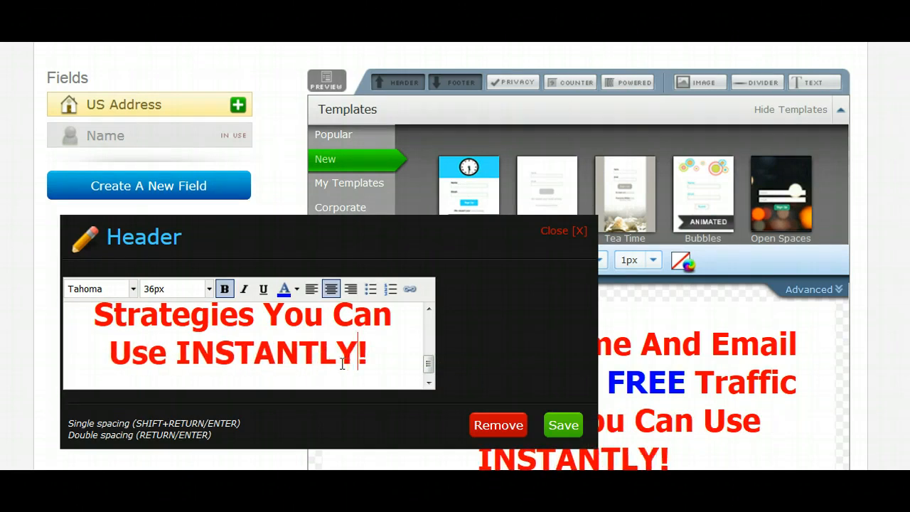
Try italics on the word "INSTANTLY" in the header
{"action": "left_click_drag", "start_coordinate": [178, 352], "coordinate": [360, 350]}
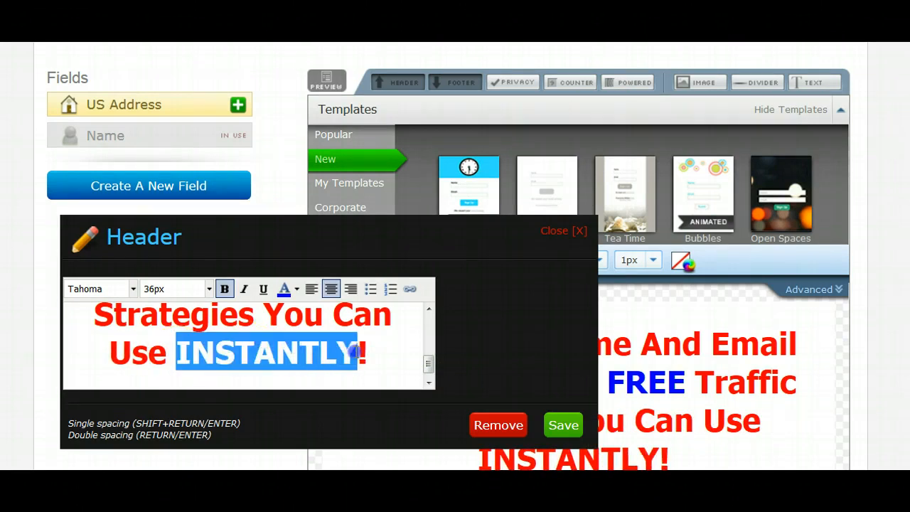
{"action": "left_click", "coordinate": [244, 289]}
{"action": "left_click", "coordinate": [245, 290]}
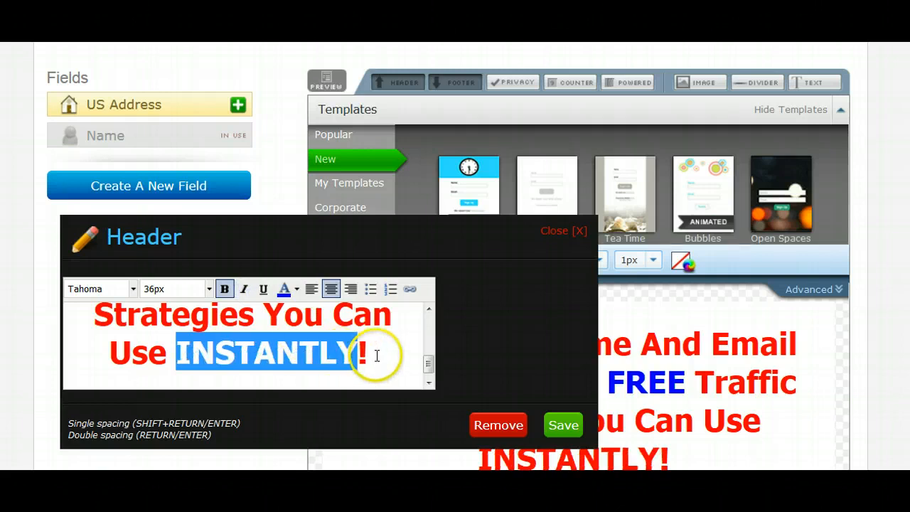
Deselect the text and save the edited header to the form
{"action": "scroll", "coordinate": [355, 305], "scroll_direction": "down", "scroll_amount": 1}
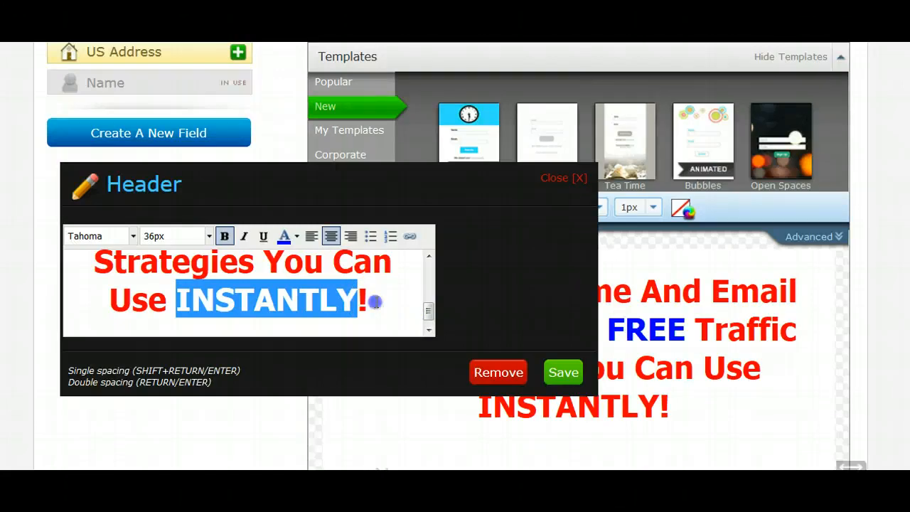
{"action": "left_click", "coordinate": [375, 302]}
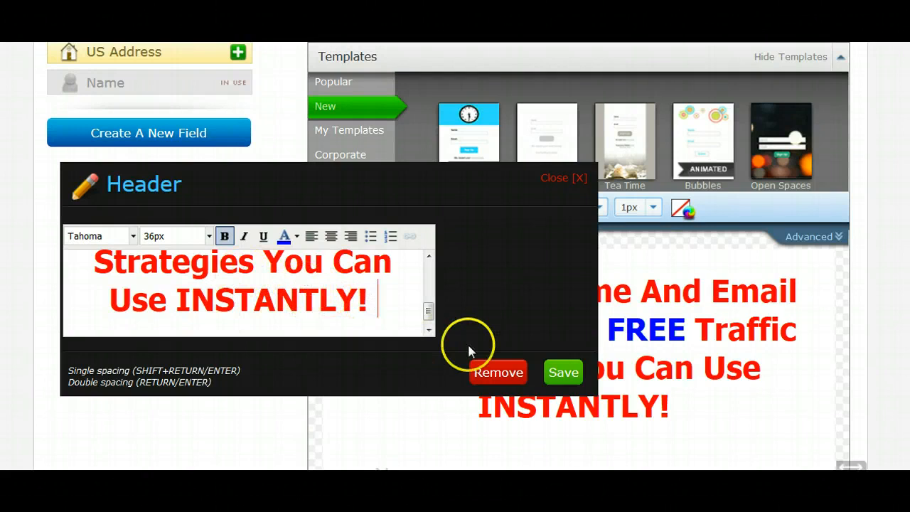
{"action": "left_click", "coordinate": [566, 374]}
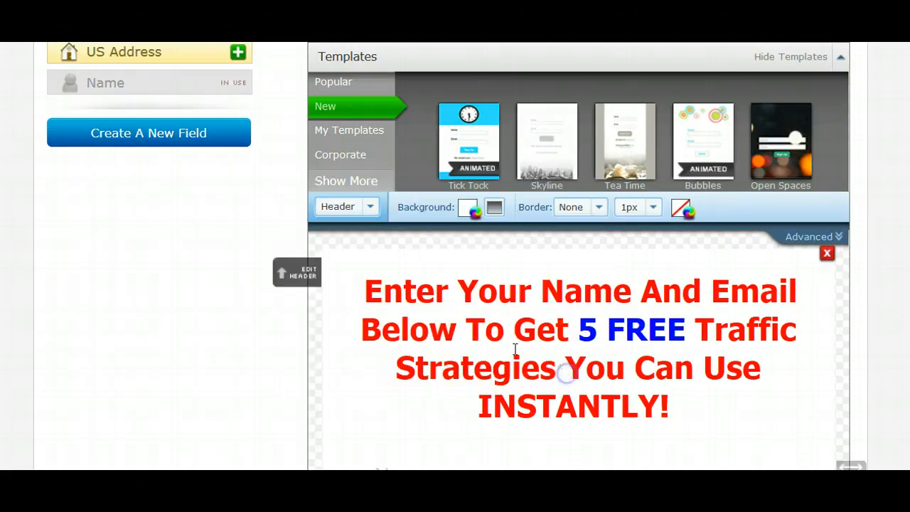
Look at the settings of the form's Name field and close them
{"action": "scroll", "coordinate": [263, 321], "scroll_direction": "down", "scroll_amount": 3}
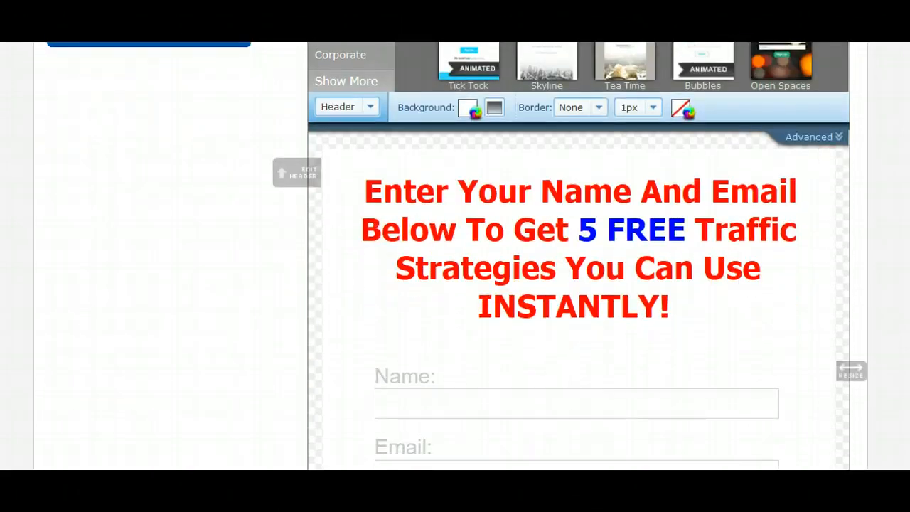
{"action": "scroll", "coordinate": [455, 256], "scroll_direction": "down", "scroll_amount": 1}
{"action": "scroll", "coordinate": [455, 256], "scroll_direction": "down", "scroll_amount": 2}
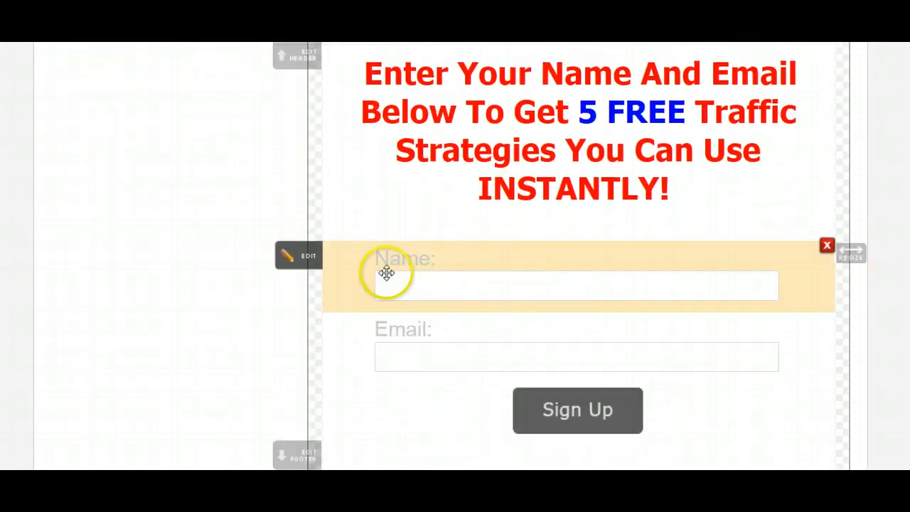
{"action": "scroll", "coordinate": [398, 334], "scroll_direction": "up", "scroll_amount": 2}
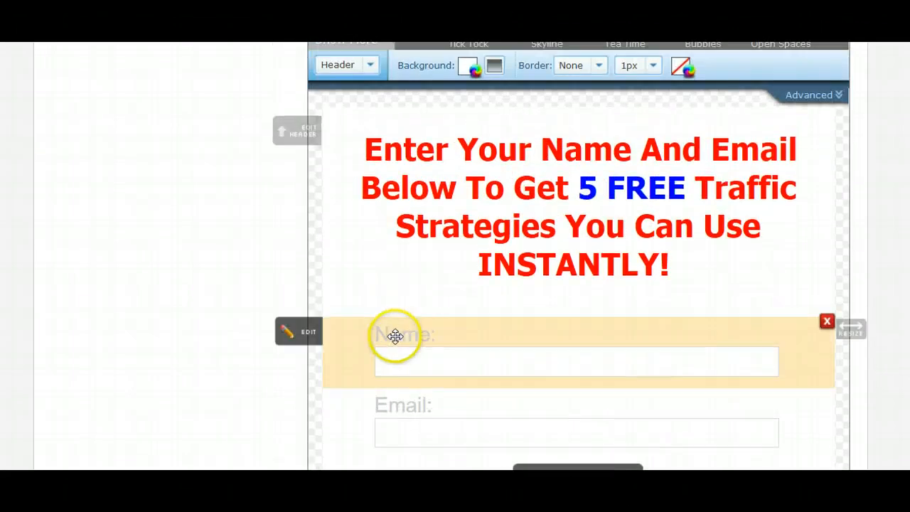
{"action": "left_click", "coordinate": [412, 336]}
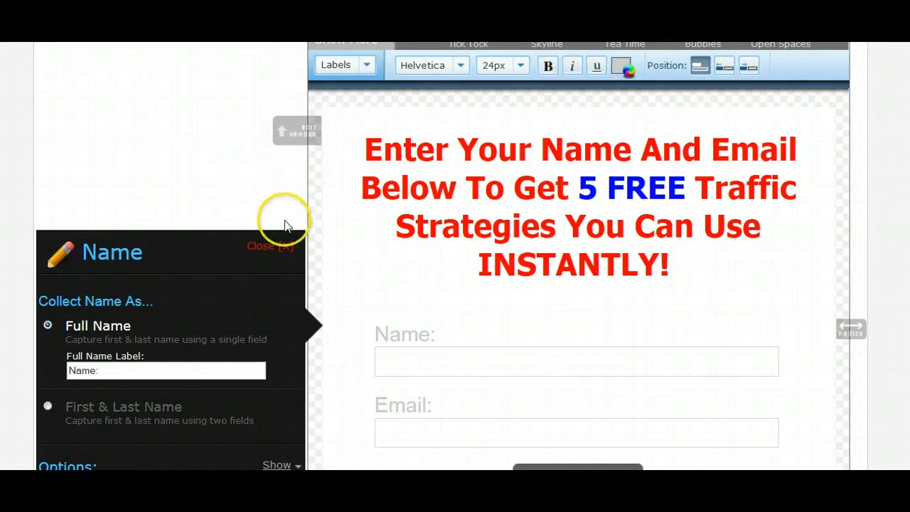
{"action": "left_click", "coordinate": [281, 246]}
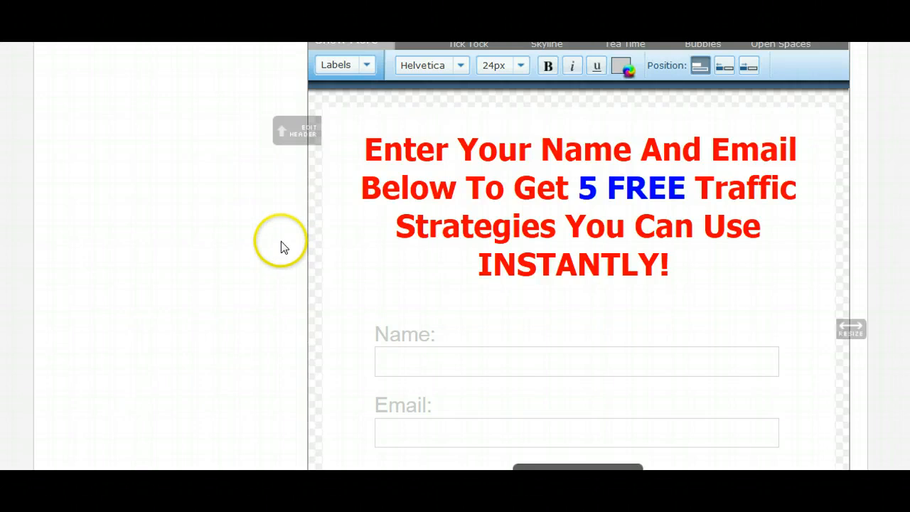
Look at the styling options for the form's inputs and check the Name field's settings again
{"action": "left_click", "coordinate": [364, 67]}
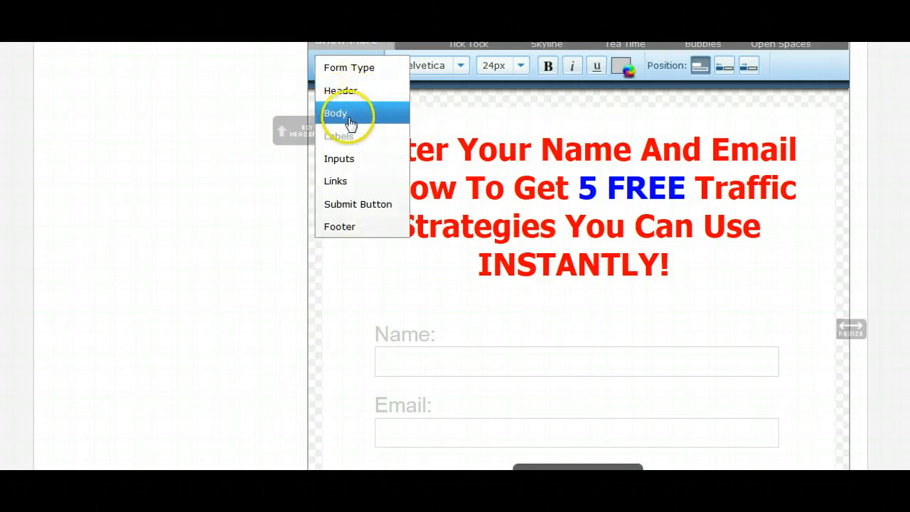
{"action": "left_click", "coordinate": [343, 161]}
{"action": "mouse_move", "coordinate": [408, 336]}
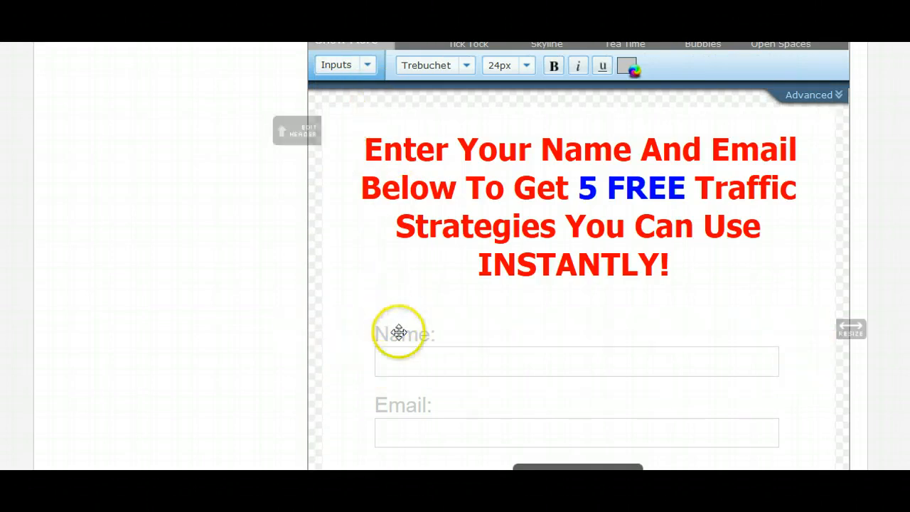
{"action": "left_click", "coordinate": [398, 333]}
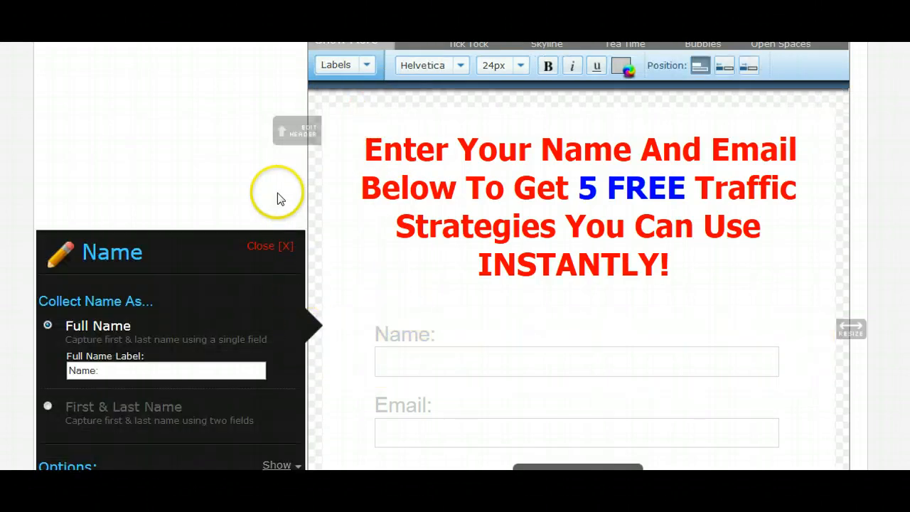
{"action": "left_click", "coordinate": [286, 244]}
Show the styling options for the submit button and look at the Sign Up button's settings
{"action": "left_click", "coordinate": [366, 68]}
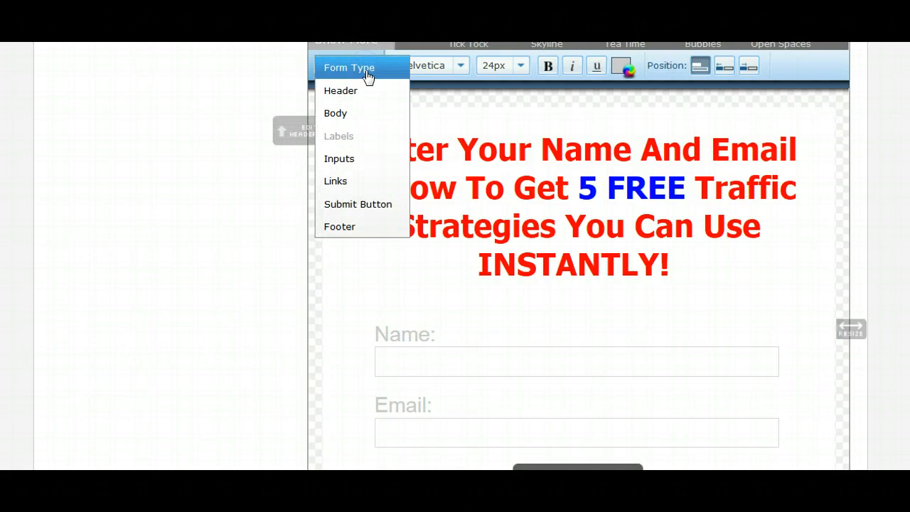
{"action": "left_click", "coordinate": [338, 204]}
{"action": "scroll", "coordinate": [199, 219], "scroll_direction": "down", "scroll_amount": 5}
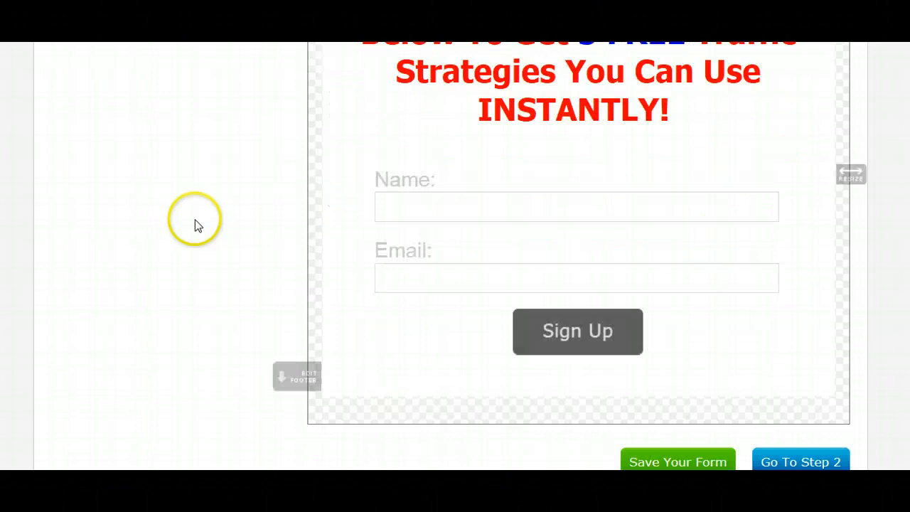
{"action": "left_click", "coordinate": [548, 289]}
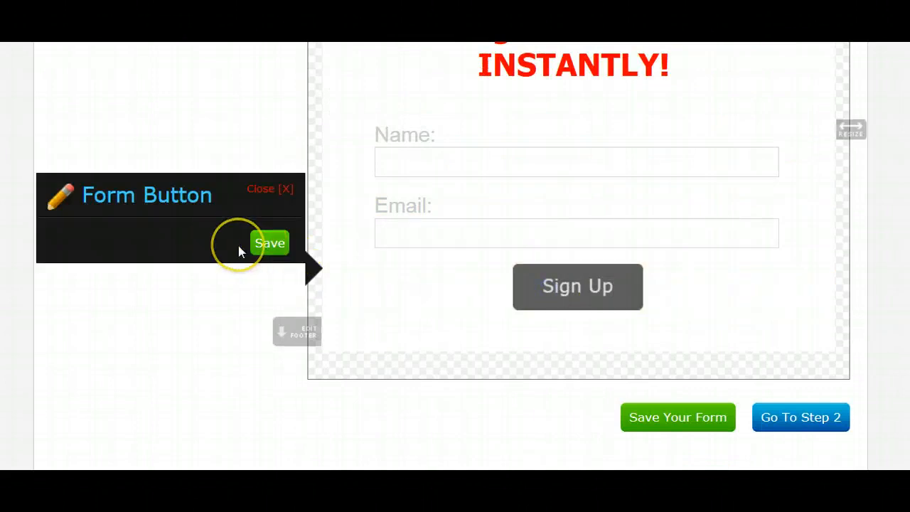
{"action": "left_click", "coordinate": [274, 250]}
{"action": "left_click", "coordinate": [286, 189]}
Review the form and check the Sign Up button's edit options once more
{"action": "scroll", "coordinate": [568, 284], "scroll_direction": "up", "scroll_amount": 4}
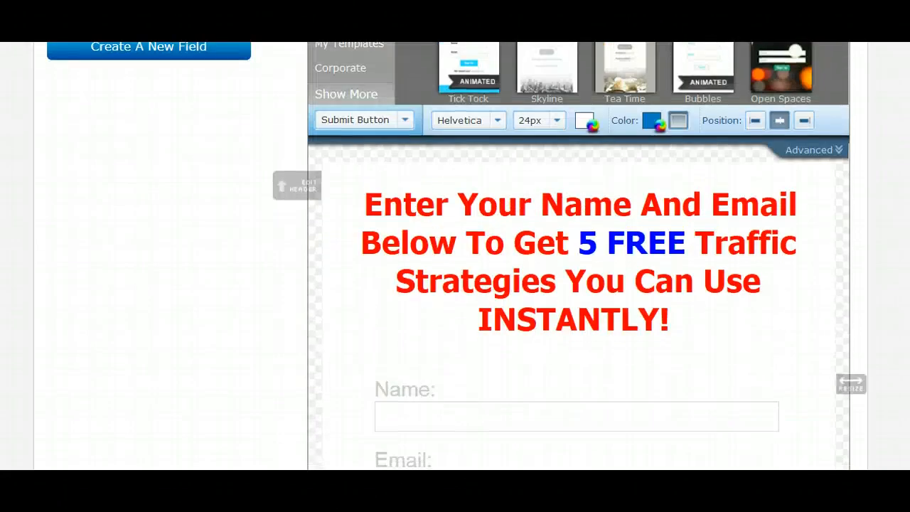
{"action": "scroll", "coordinate": [565, 325], "scroll_direction": "down", "scroll_amount": 5}
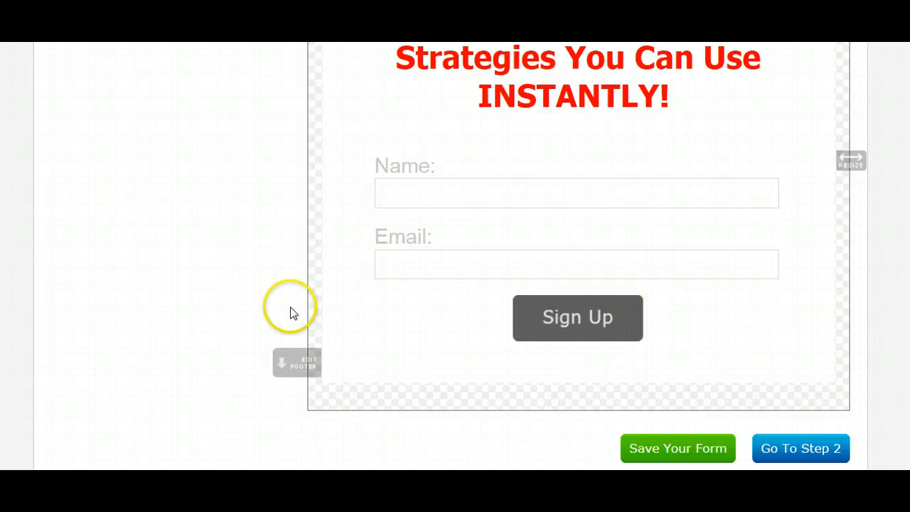
{"action": "mouse_move", "coordinate": [501, 321]}
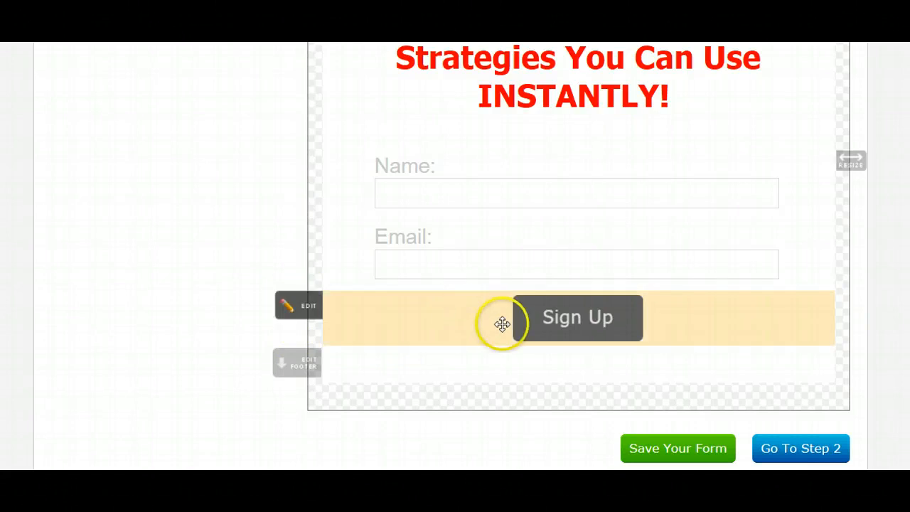
{"action": "left_click", "coordinate": [305, 307]}
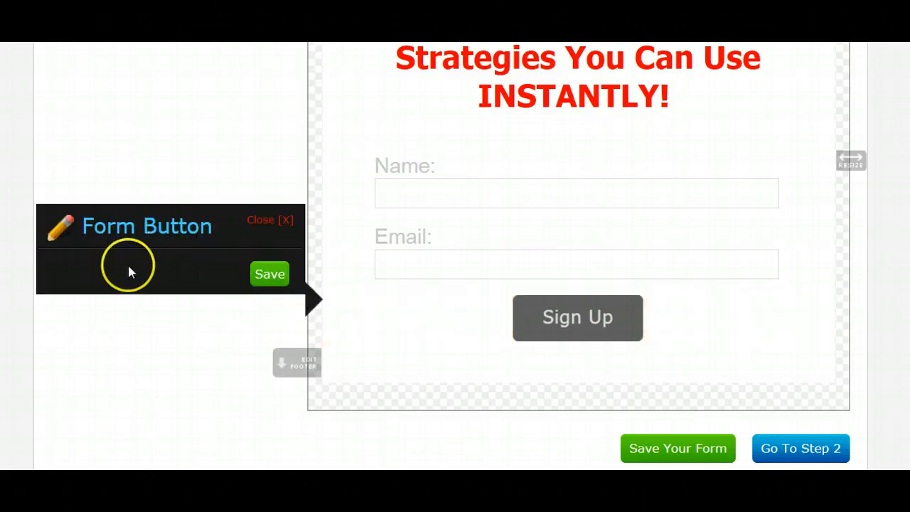
{"action": "left_click", "coordinate": [283, 226]}
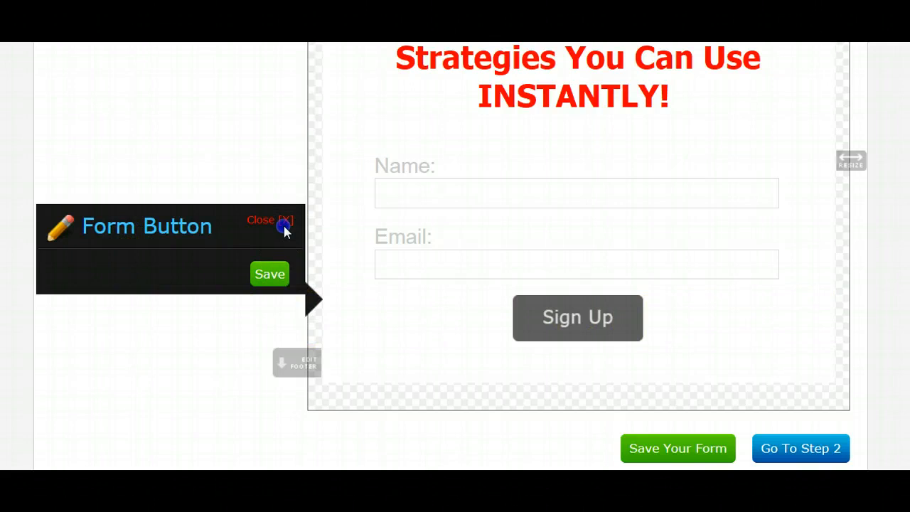
{"action": "scroll", "coordinate": [454, 256], "scroll_direction": "down", "scroll_amount": 2}
{"action": "scroll", "coordinate": [455, 256], "scroll_direction": "up", "scroll_amount": 3}
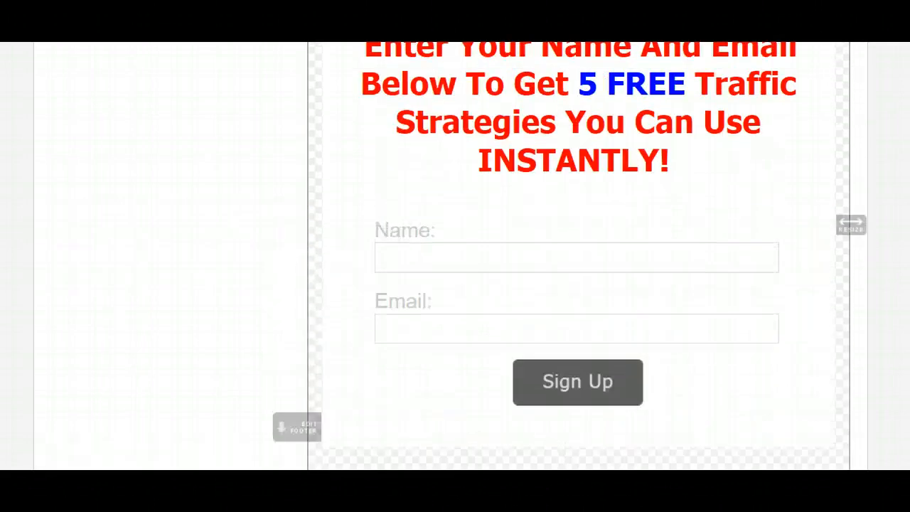
{"action": "scroll", "coordinate": [455, 256], "scroll_direction": "up", "scroll_amount": 4}
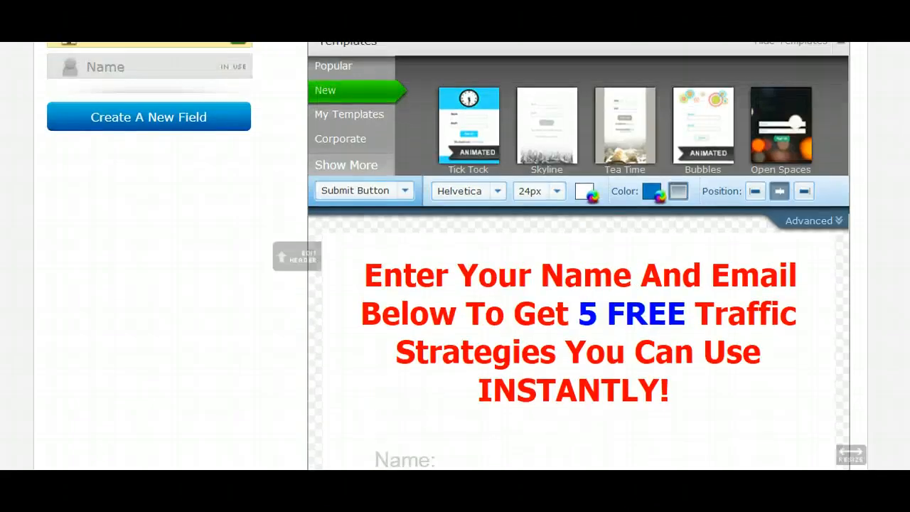
{"action": "scroll", "coordinate": [869, 237], "scroll_direction": "down", "scroll_amount": 3}
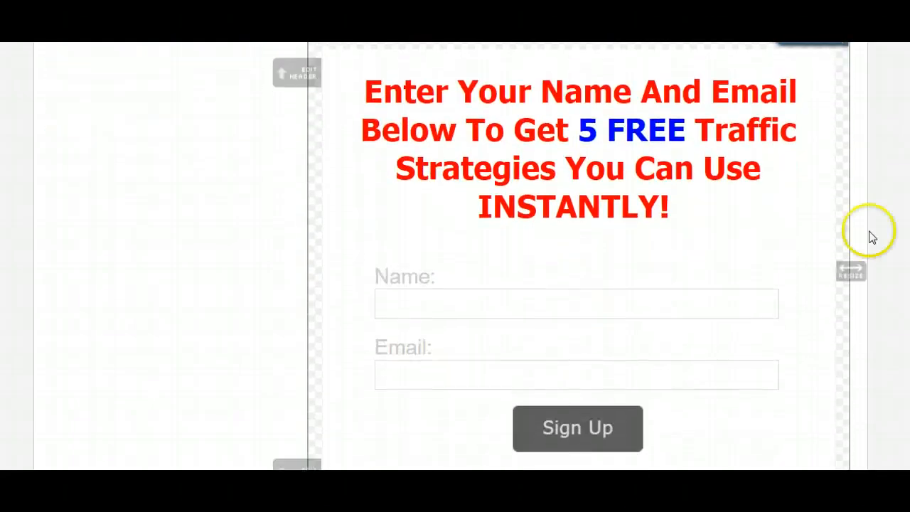
Show the styling options for the form's labels and compare them with the Name and Email labels
{"action": "mouse_move", "coordinate": [398, 272]}
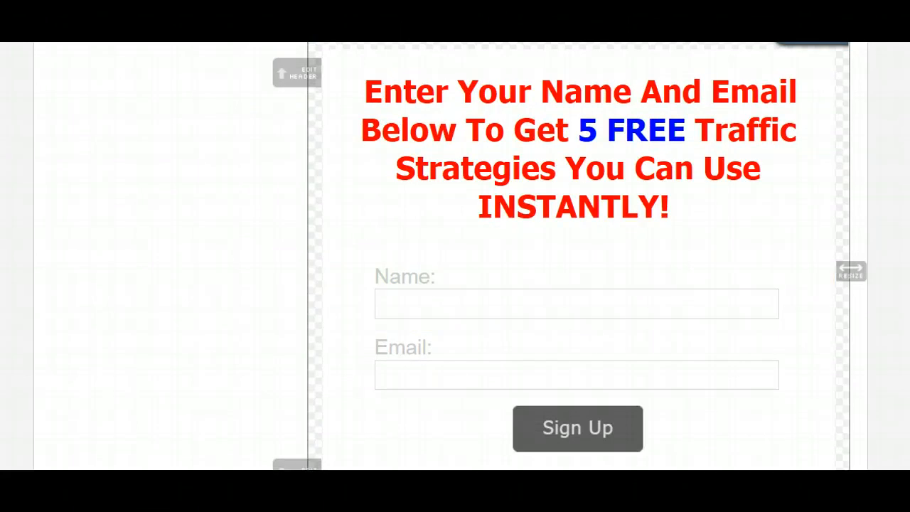
{"action": "scroll", "coordinate": [455, 256], "scroll_direction": "up", "scroll_amount": 3}
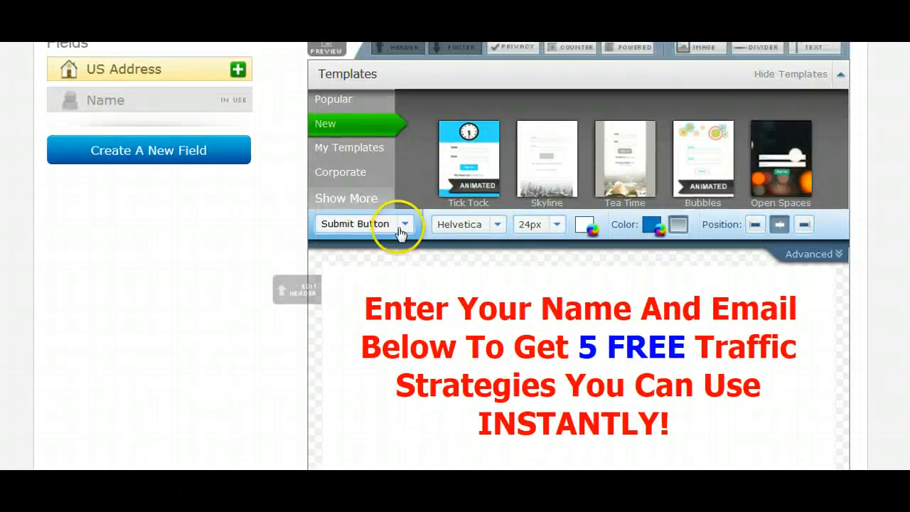
{"action": "left_click", "coordinate": [402, 228]}
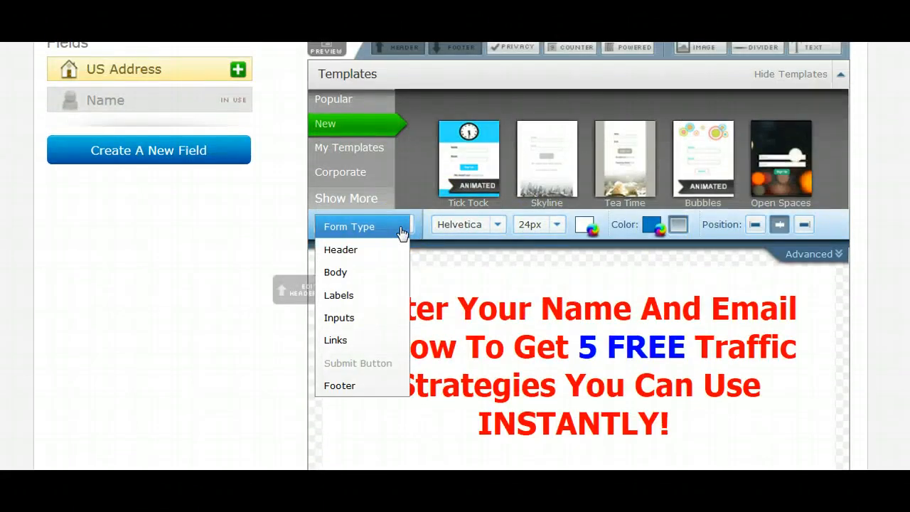
{"action": "left_click", "coordinate": [352, 297]}
{"action": "scroll", "coordinate": [248, 306], "scroll_direction": "down", "scroll_amount": 3}
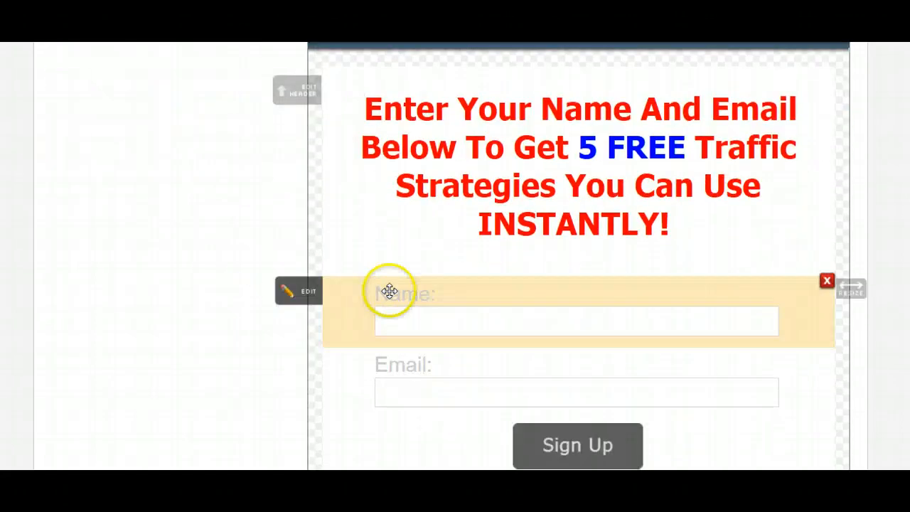
{"action": "scroll", "coordinate": [367, 286], "scroll_direction": "up", "scroll_amount": 2}
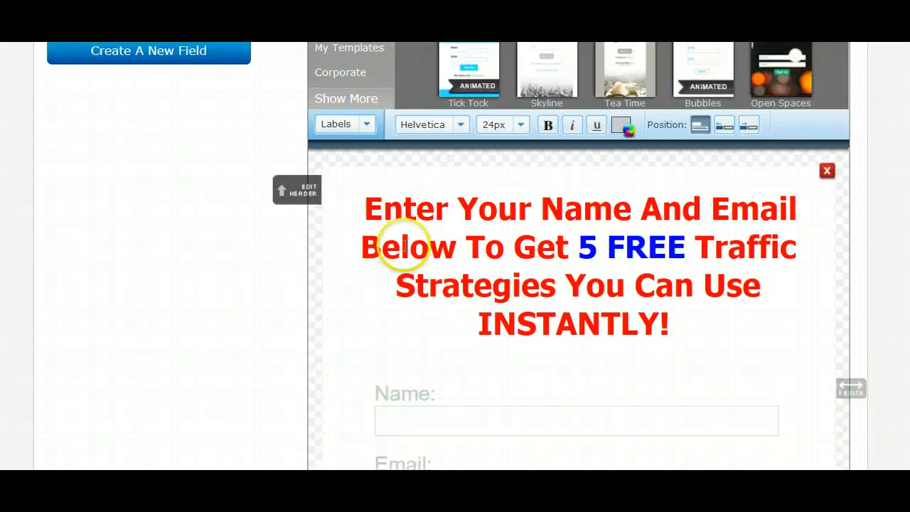
{"action": "scroll", "coordinate": [396, 203], "scroll_direction": "down", "scroll_amount": 2}
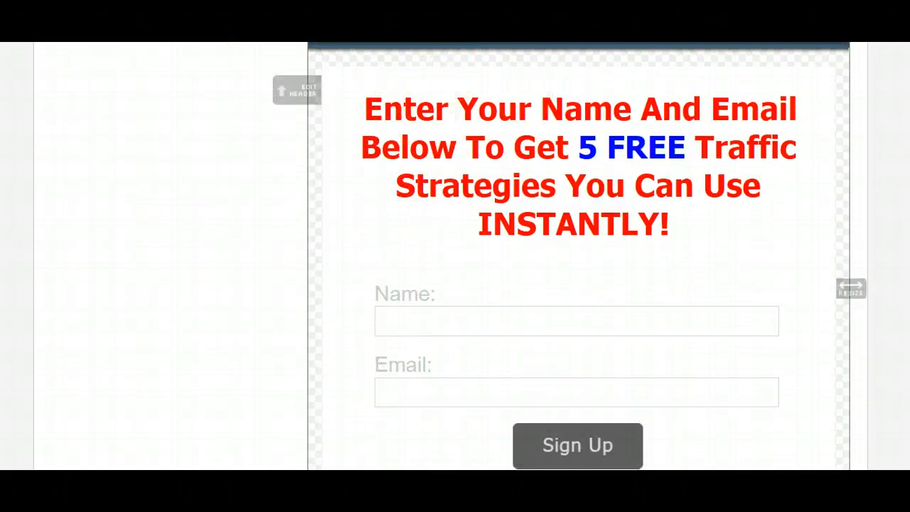
{"action": "scroll", "coordinate": [859, 183], "scroll_direction": "up", "scroll_amount": 2}
Look at the fonts available for the labels and set the label text colour to black
{"action": "left_click", "coordinate": [461, 112]}
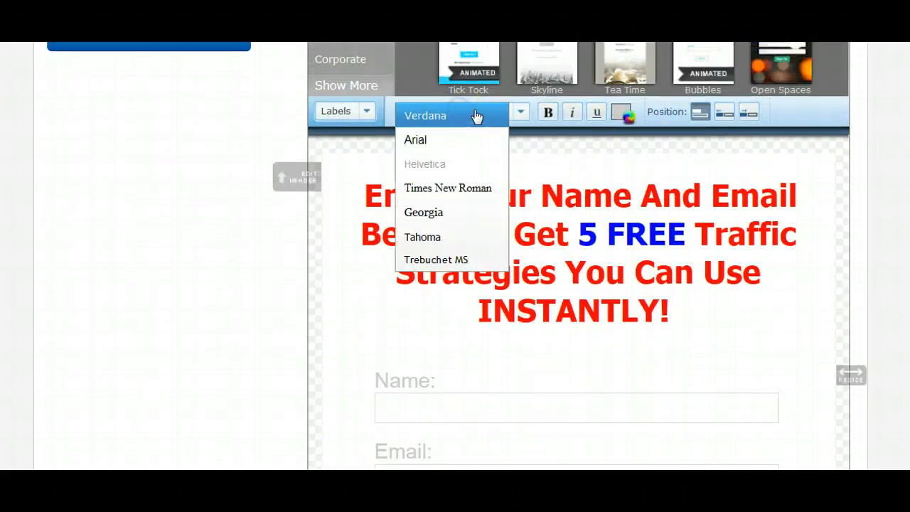
{"action": "left_click", "coordinate": [207, 155]}
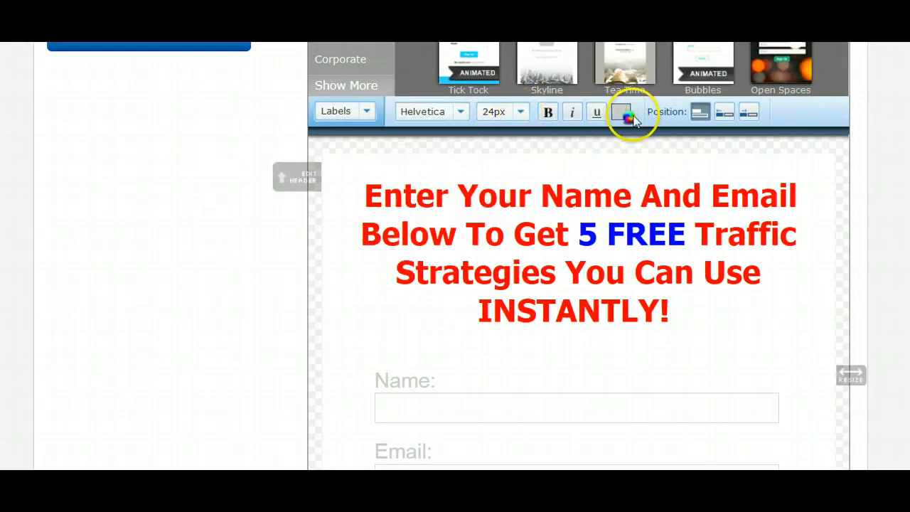
{"action": "left_click", "coordinate": [624, 115]}
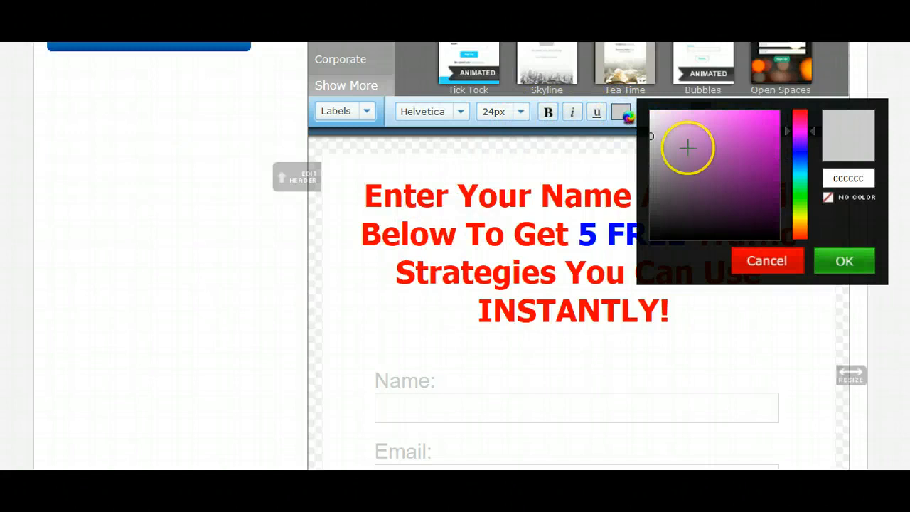
{"action": "left_click_drag", "start_coordinate": [662, 184], "coordinate": [651, 234]}
{"action": "left_click", "coordinate": [835, 258]}
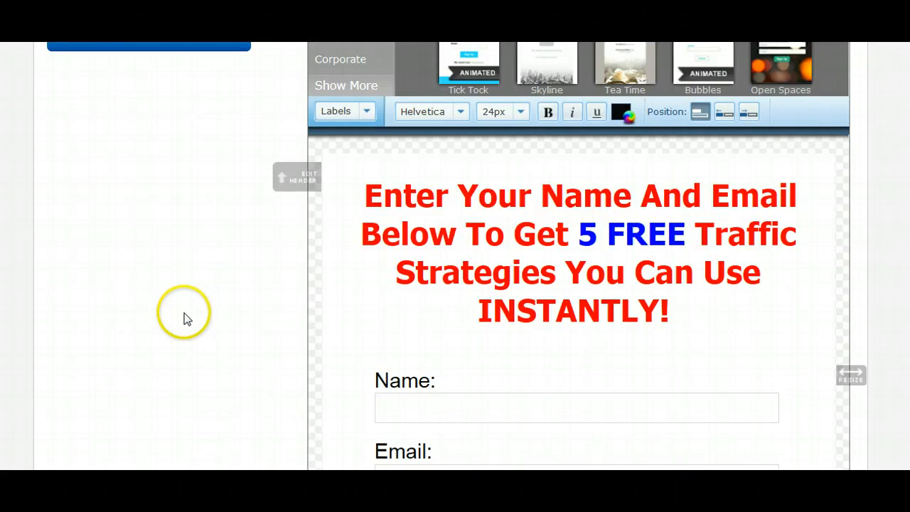
Review the form from the header through the Name and Email fields to the Sign Up button
{"action": "scroll", "coordinate": [130, 310], "scroll_direction": "down", "scroll_amount": 1}
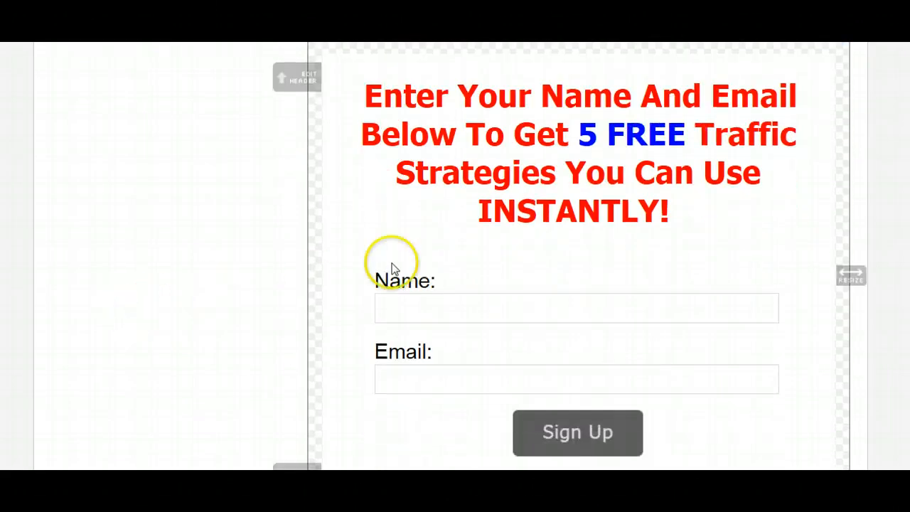
{"action": "scroll", "coordinate": [576, 256], "scroll_direction": "down", "scroll_amount": 2}
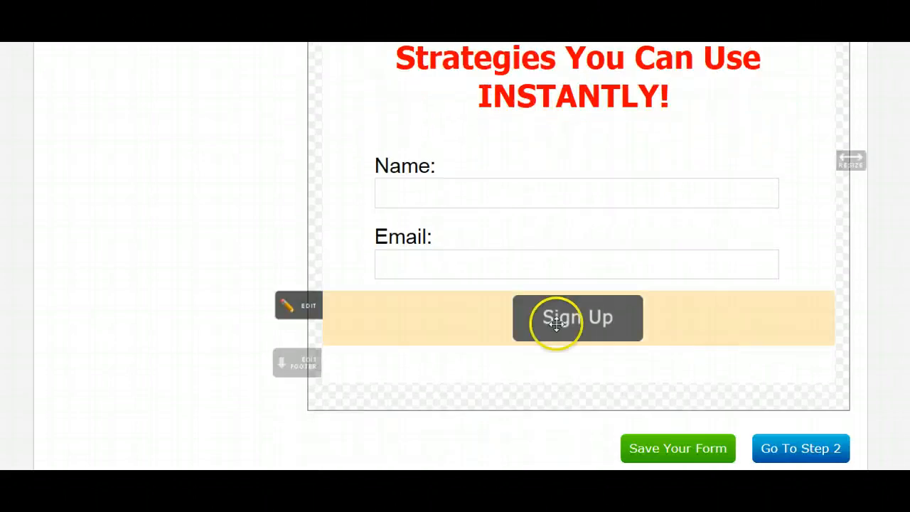
{"action": "scroll", "coordinate": [595, 320], "scroll_direction": "up", "scroll_amount": 1}
{"action": "scroll", "coordinate": [576, 255], "scroll_direction": "up", "scroll_amount": 1}
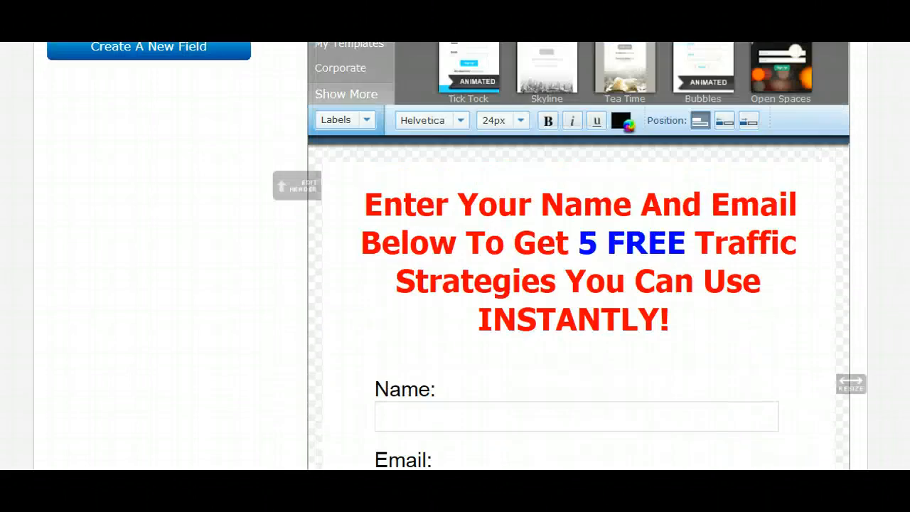
{"action": "scroll", "coordinate": [576, 256], "scroll_direction": "down", "scroll_amount": 2}
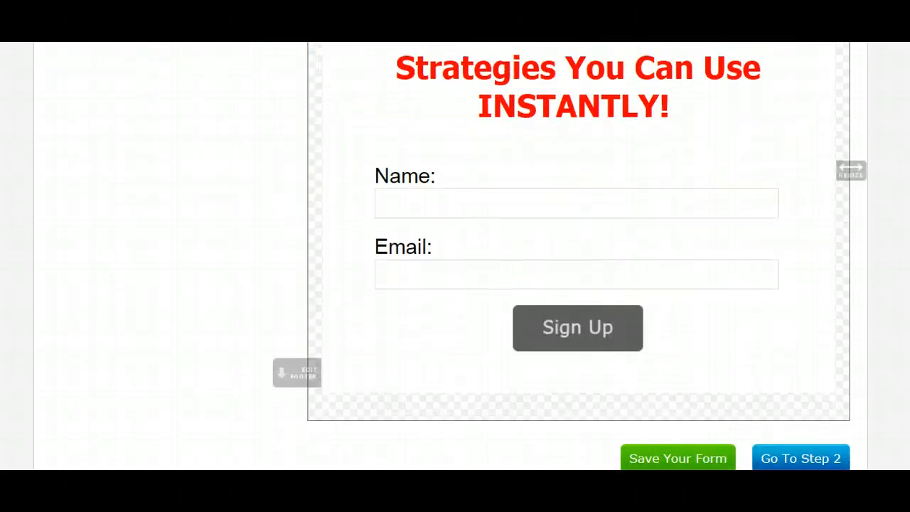
{"action": "scroll", "coordinate": [576, 255], "scroll_direction": "up", "scroll_amount": 2}
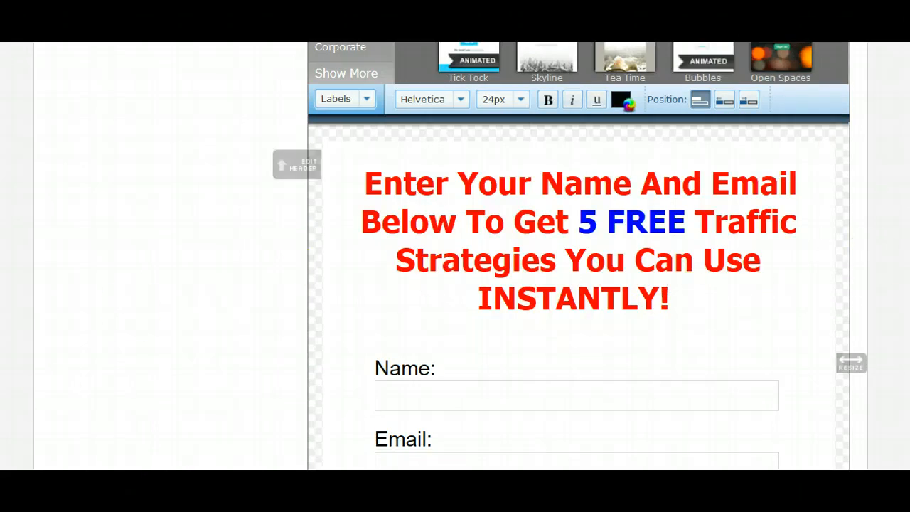
{"action": "scroll", "coordinate": [576, 256], "scroll_direction": "down", "scroll_amount": 2}
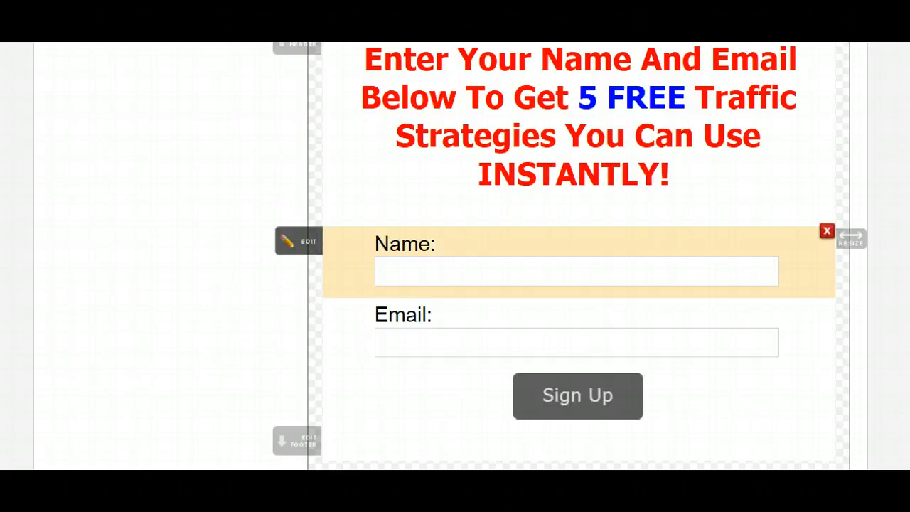
{"action": "scroll", "coordinate": [809, 183], "scroll_direction": "up", "scroll_amount": 6}
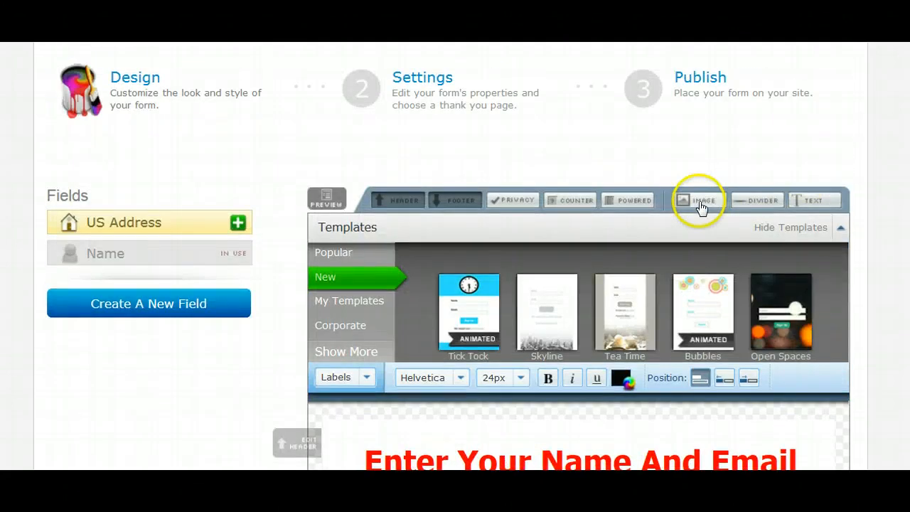
{"action": "left_click", "coordinate": [700, 206]}
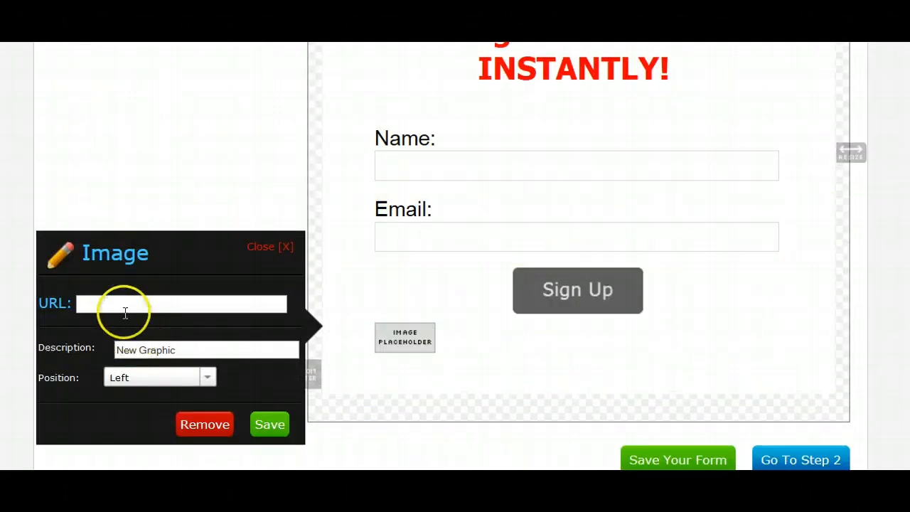
{"action": "left_click", "coordinate": [122, 302]}
{"action": "right_click", "coordinate": [122, 303]}
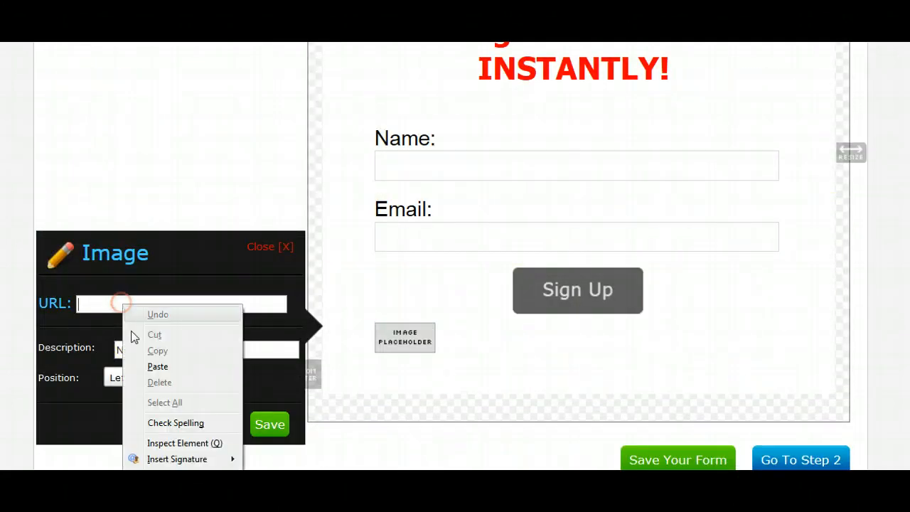
{"action": "left_click", "coordinate": [157, 366]}
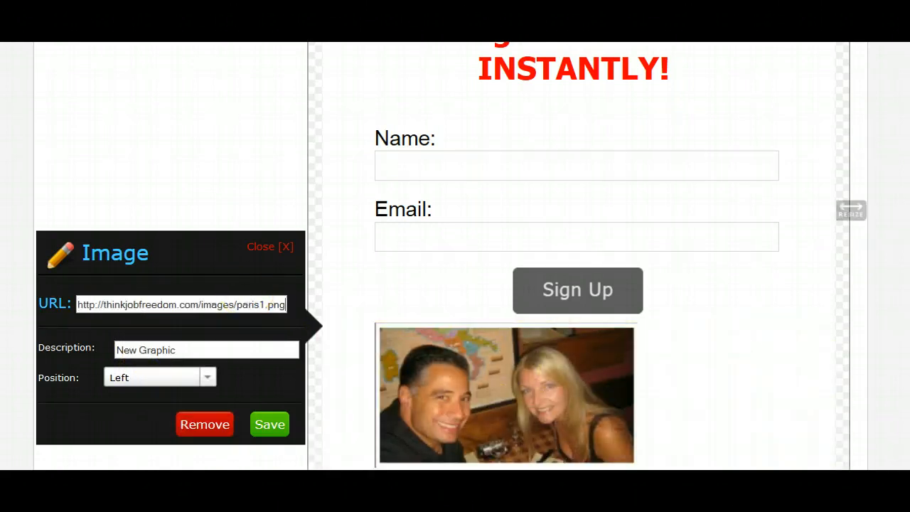
Set the image's position to Center and save the image settings
{"action": "scroll", "coordinate": [455, 284], "scroll_direction": "down", "scroll_amount": 1}
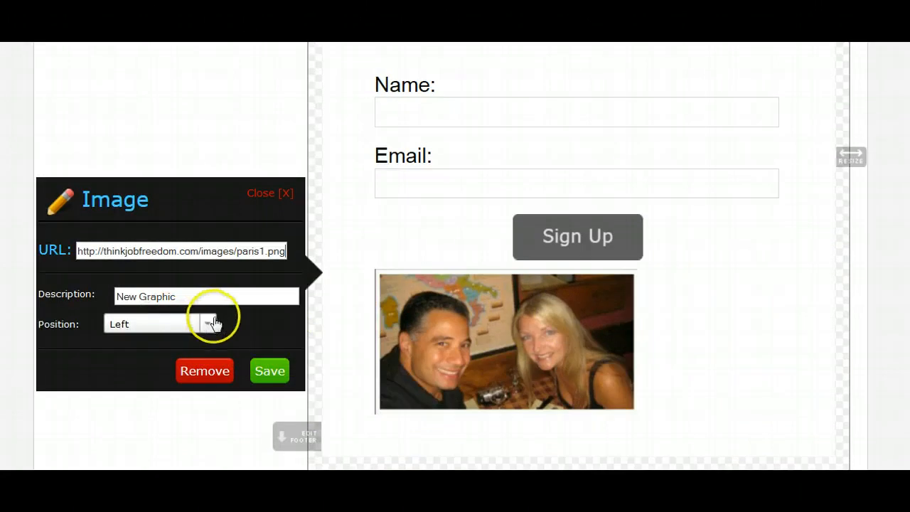
{"action": "left_click", "coordinate": [207, 324]}
{"action": "left_click", "coordinate": [76, 351]}
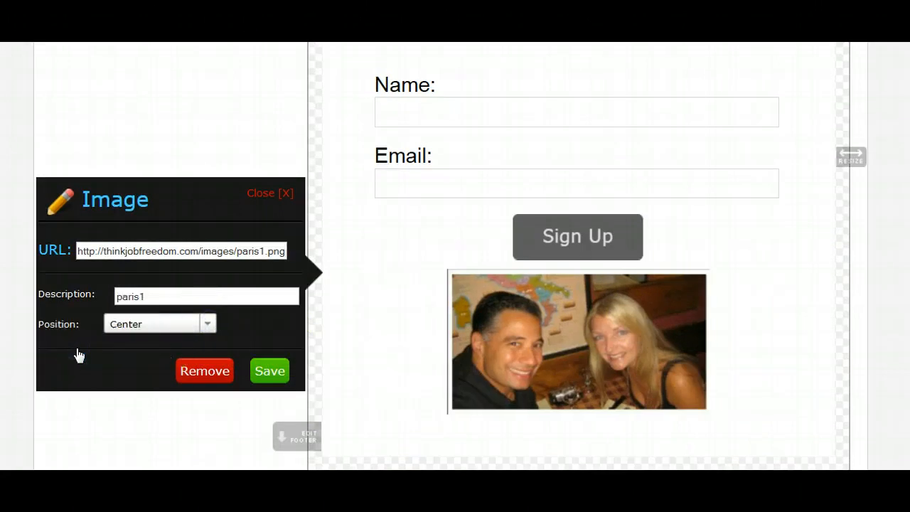
{"action": "left_click", "coordinate": [262, 372]}
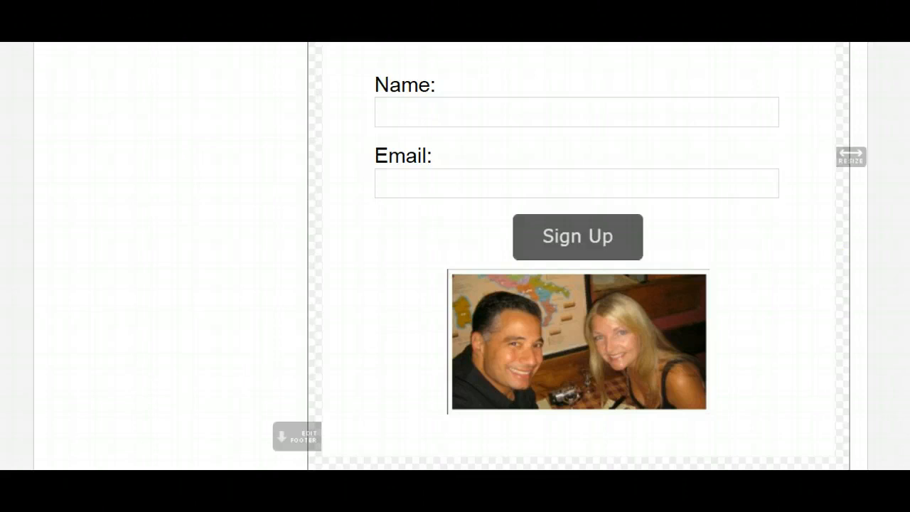
Switch to the Word document and look through its list of image URLs for another picture
{"action": "scroll", "coordinate": [575, 256], "scroll_direction": "up", "scroll_amount": 2}
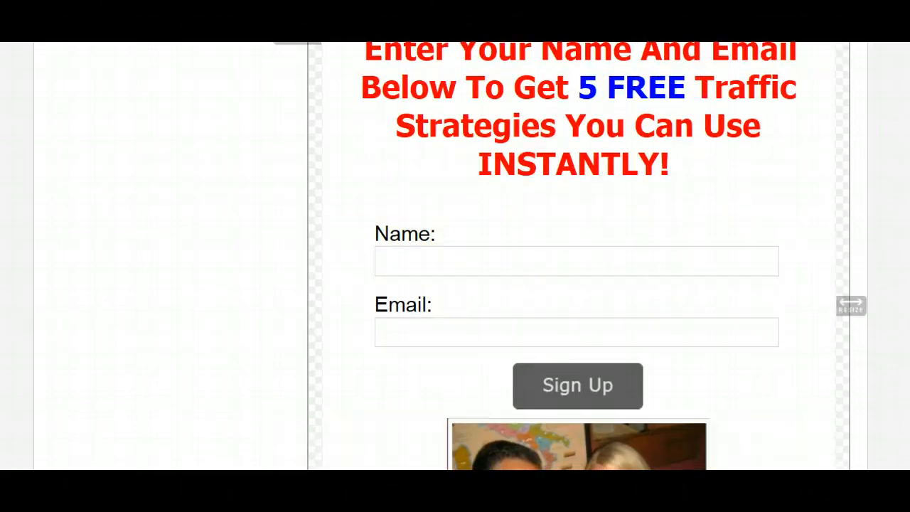
{"action": "mouse_move", "coordinate": [340, 498]}
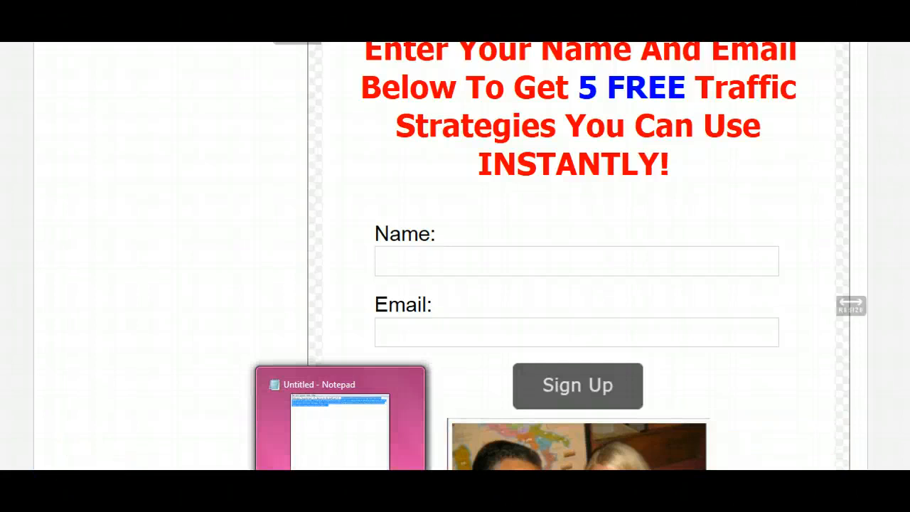
{"action": "mouse_move", "coordinate": [295, 497]}
{"action": "left_click", "coordinate": [349, 420]}
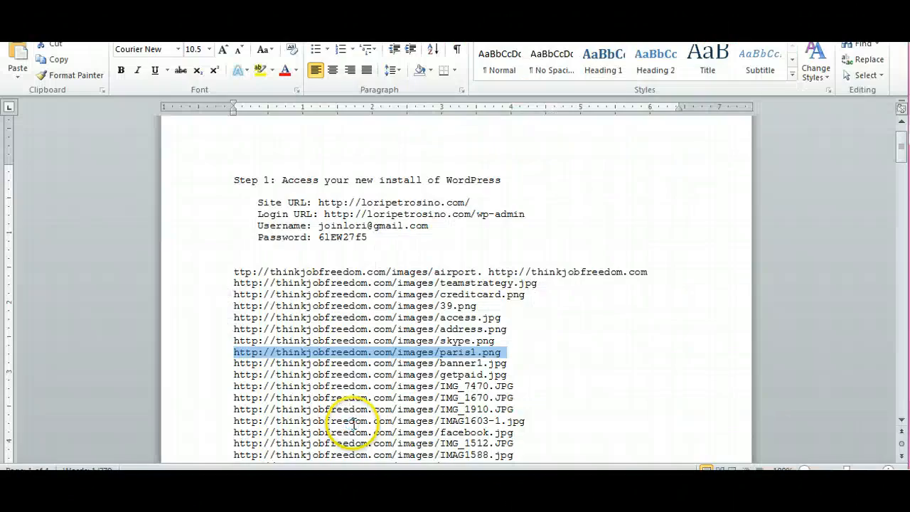
{"action": "scroll", "coordinate": [443, 308], "scroll_direction": "down", "scroll_amount": 10}
{"action": "scroll", "coordinate": [457, 319], "scroll_direction": "down", "scroll_amount": 8}
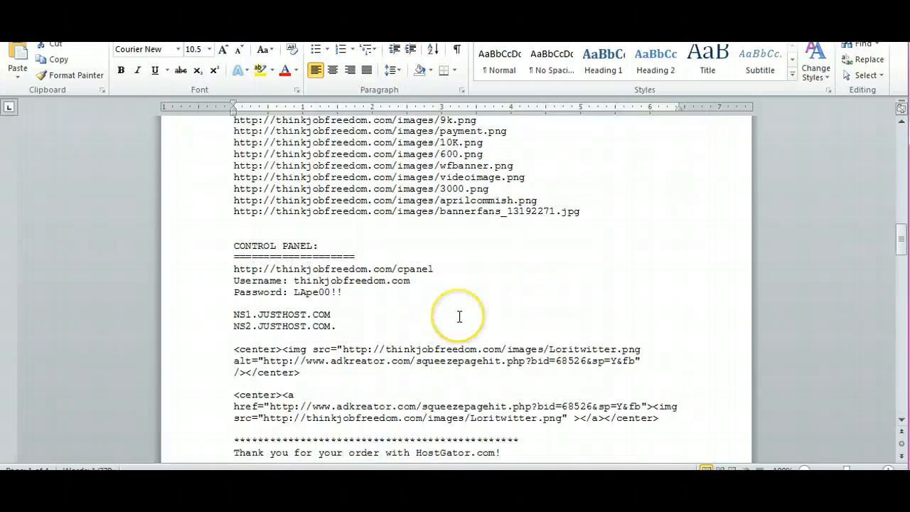
{"action": "scroll", "coordinate": [459, 315], "scroll_direction": "up", "scroll_amount": 2}
{"action": "scroll", "coordinate": [489, 188], "scroll_direction": "up", "scroll_amount": 3}
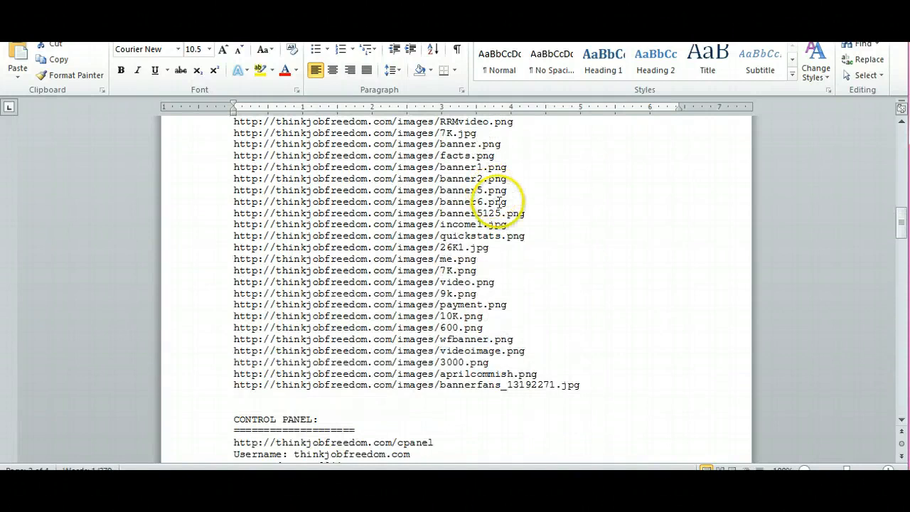
{"action": "scroll", "coordinate": [498, 238], "scroll_direction": "up", "scroll_amount": 1}
{"action": "scroll", "coordinate": [501, 235], "scroll_direction": "up", "scroll_amount": 1}
{"action": "scroll", "coordinate": [503, 242], "scroll_direction": "down", "scroll_amount": 2}
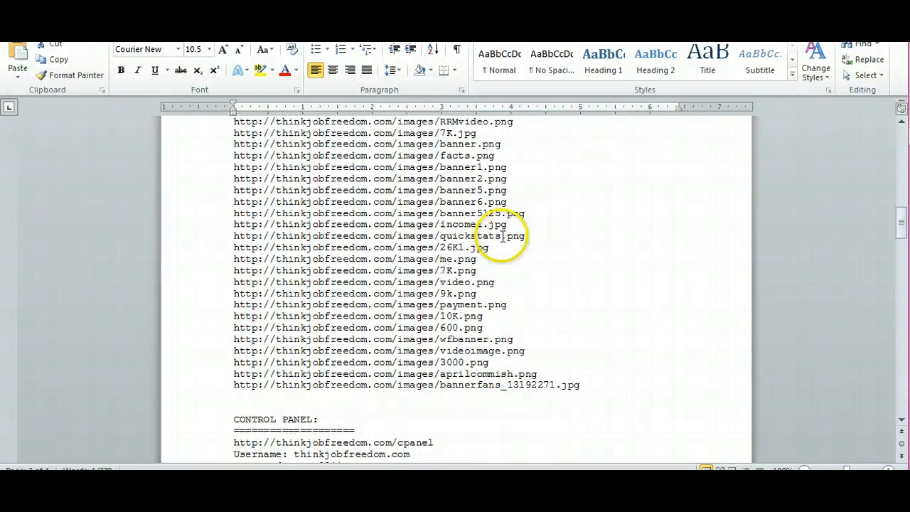
{"action": "scroll", "coordinate": [497, 253], "scroll_direction": "up", "scroll_amount": 2}
{"action": "scroll", "coordinate": [500, 254], "scroll_direction": "up", "scroll_amount": 12}
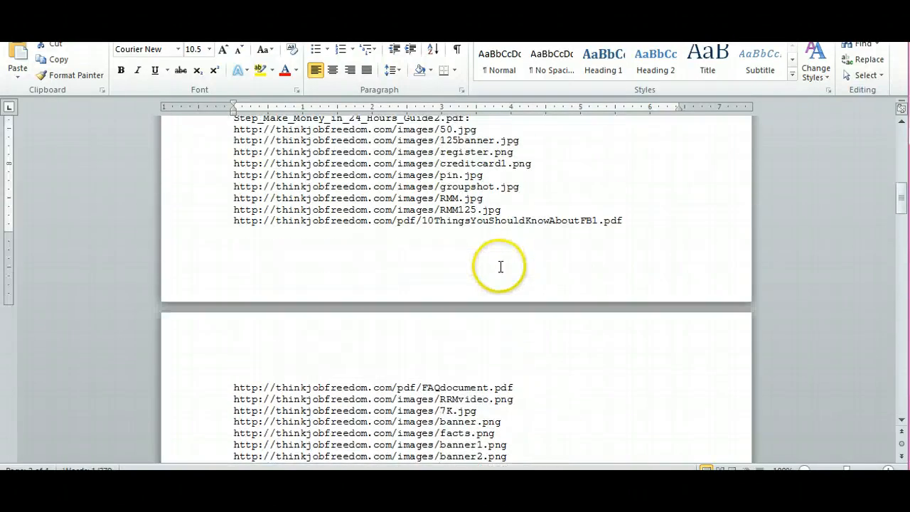
{"action": "scroll", "coordinate": [501, 273], "scroll_direction": "up", "scroll_amount": 7}
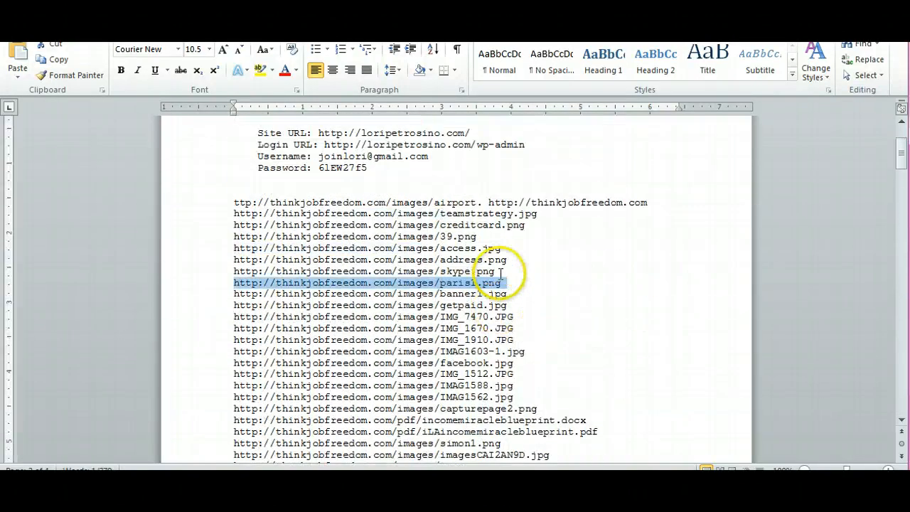
{"action": "scroll", "coordinate": [508, 256], "scroll_direction": "down", "scroll_amount": 1}
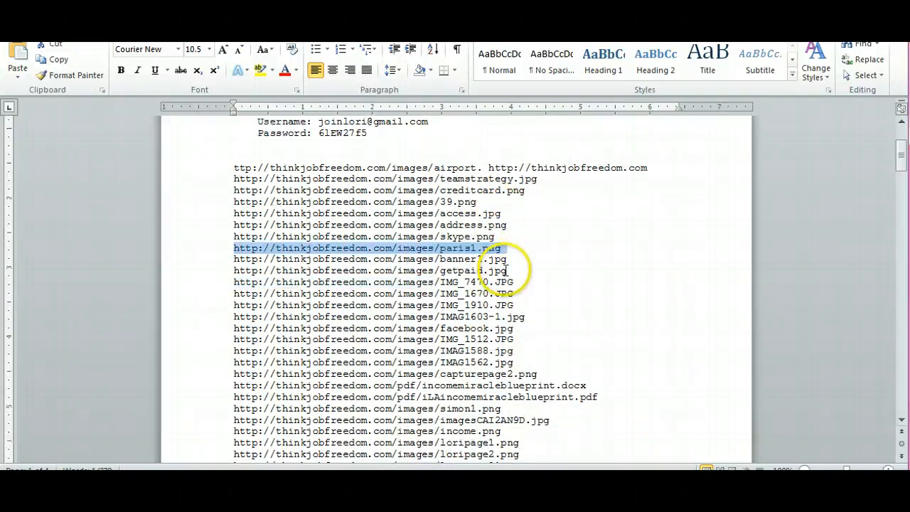
{"action": "left_click_drag", "start_coordinate": [507, 224], "coordinate": [238, 225]}
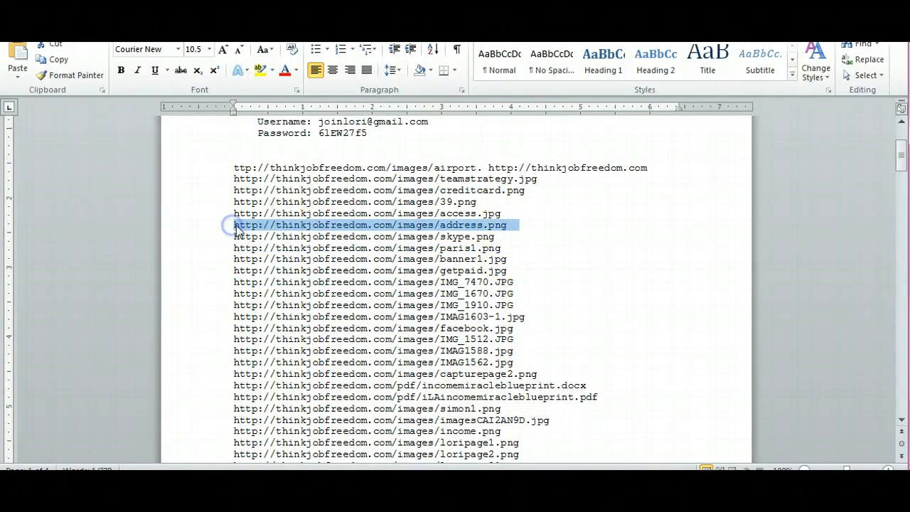
{"action": "right_click", "coordinate": [238, 226]}
{"action": "left_click", "coordinate": [275, 248]}
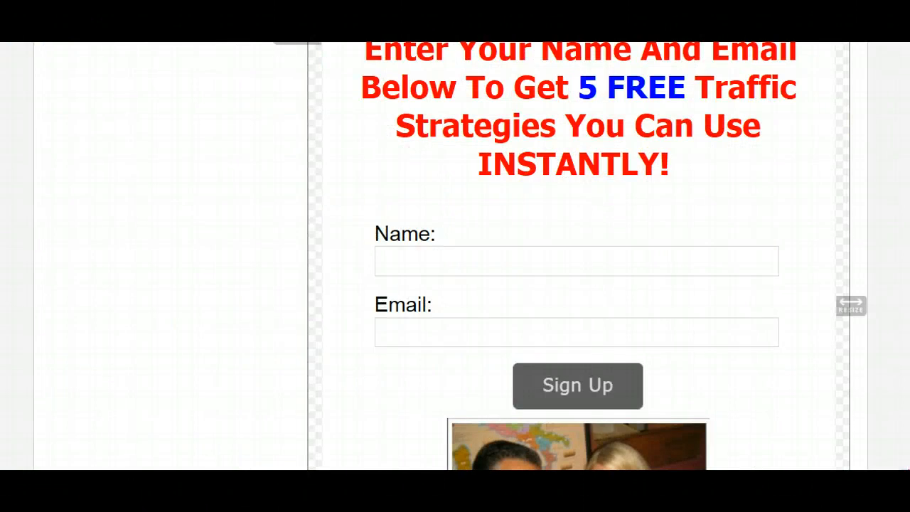
{"action": "scroll", "coordinate": [448, 256], "scroll_direction": "up", "scroll_amount": 4}
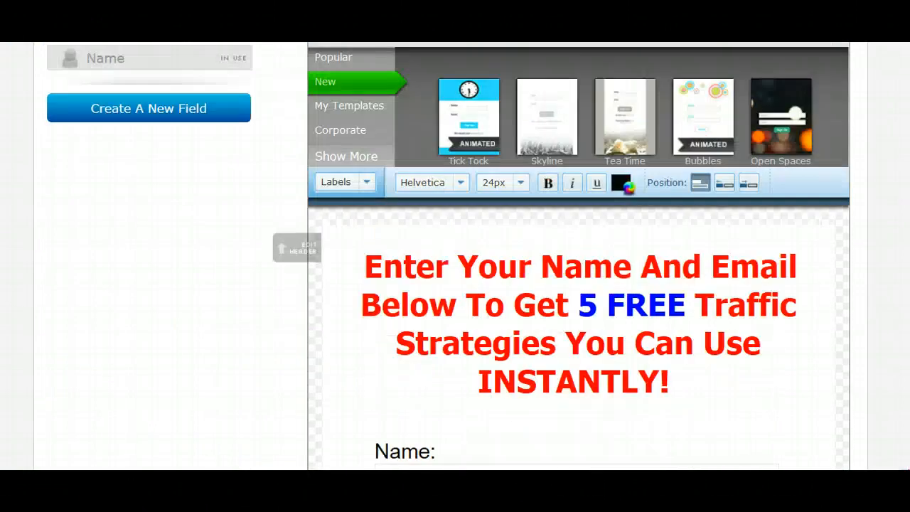
{"action": "left_click", "coordinate": [695, 57]}
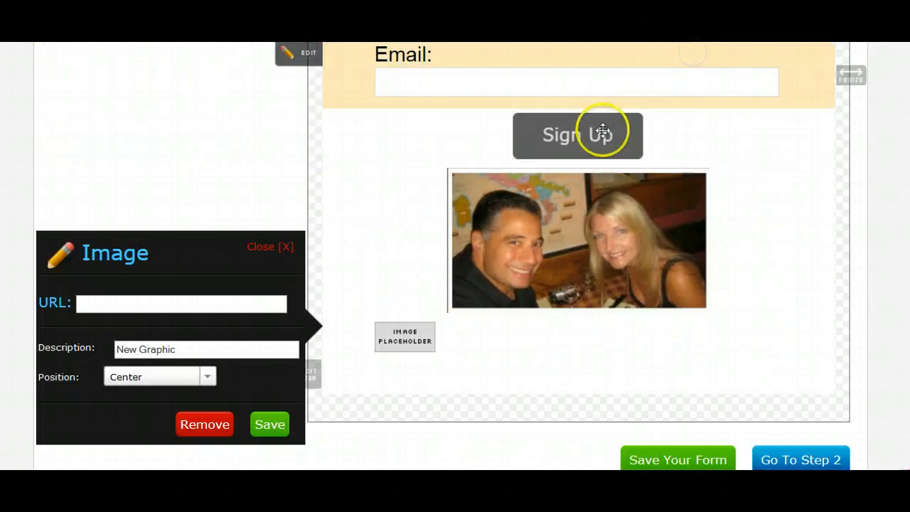
{"action": "left_click", "coordinate": [114, 301]}
{"action": "right_click", "coordinate": [114, 303]}
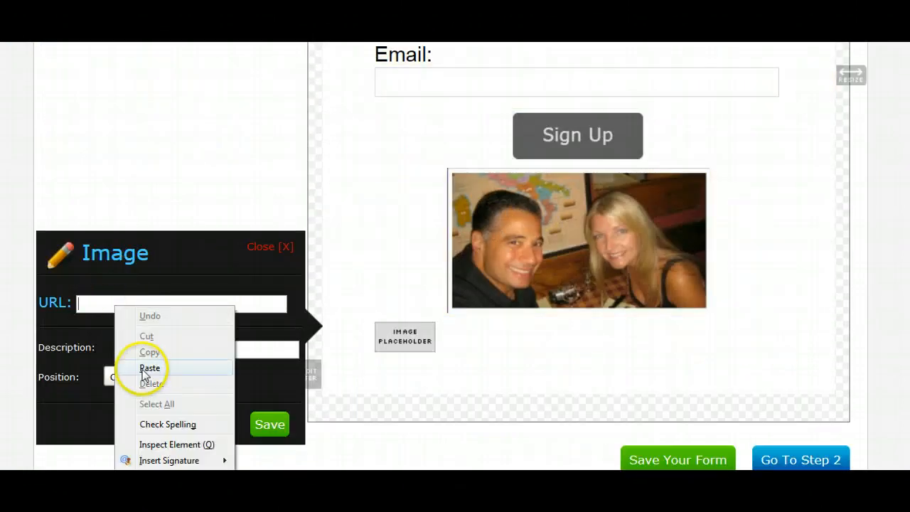
{"action": "left_click", "coordinate": [144, 368]}
{"action": "left_click", "coordinate": [270, 424]}
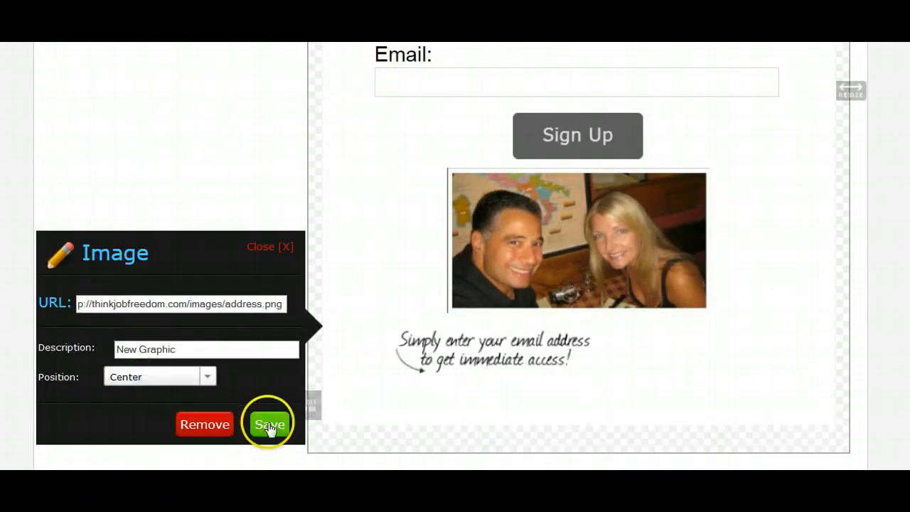
Reapply the Center position to the address image so it is centered on the form, and save its settings
{"action": "left_click", "coordinate": [207, 377]}
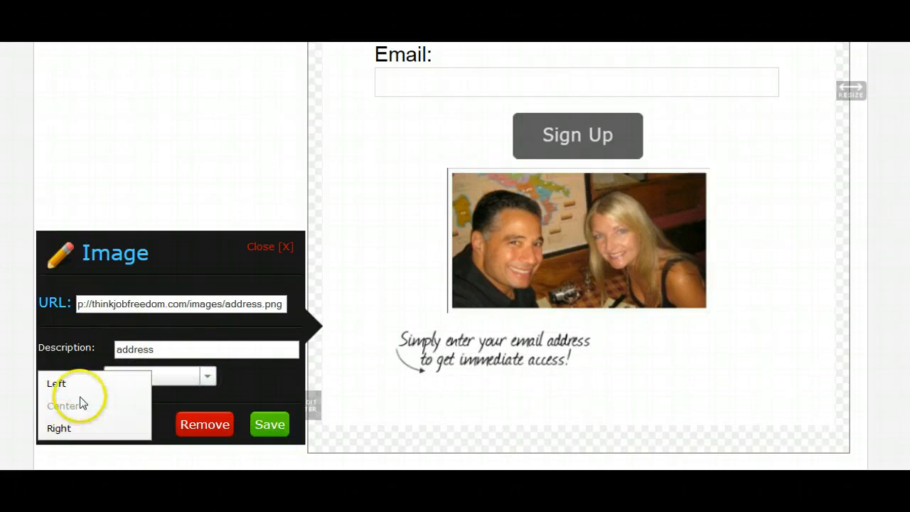
{"action": "left_click", "coordinate": [214, 381]}
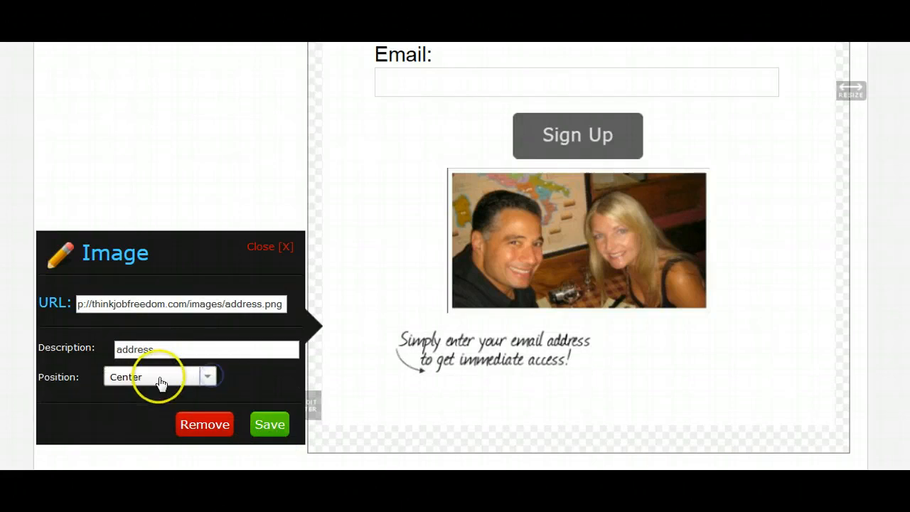
{"action": "left_click", "coordinate": [205, 380]}
{"action": "left_click", "coordinate": [106, 382]}
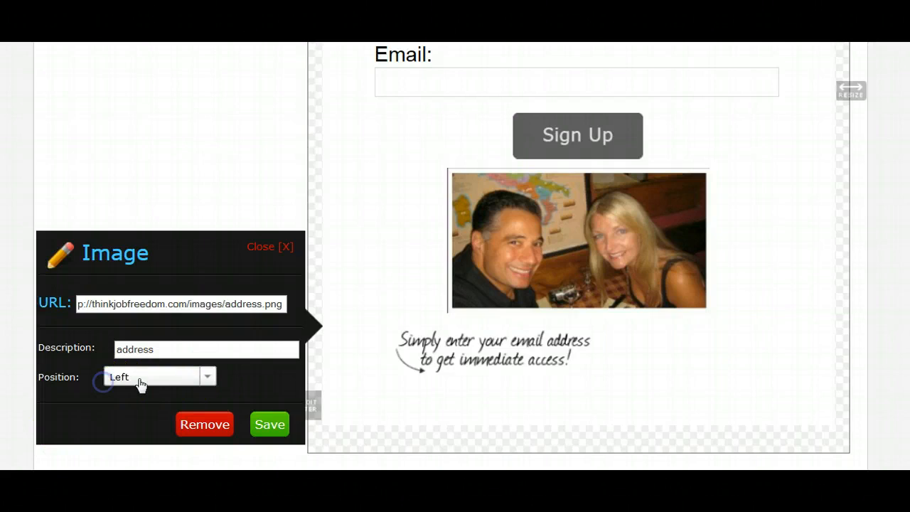
{"action": "left_click", "coordinate": [207, 385]}
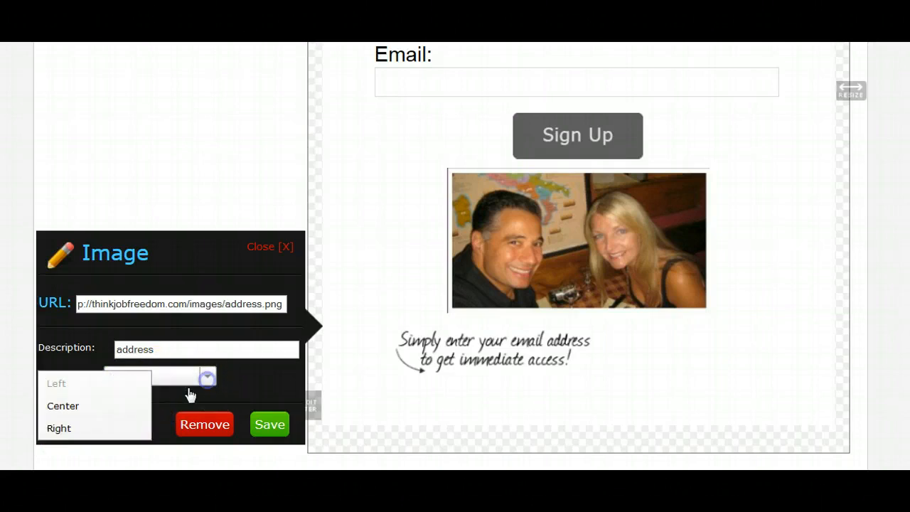
{"action": "left_click", "coordinate": [122, 410]}
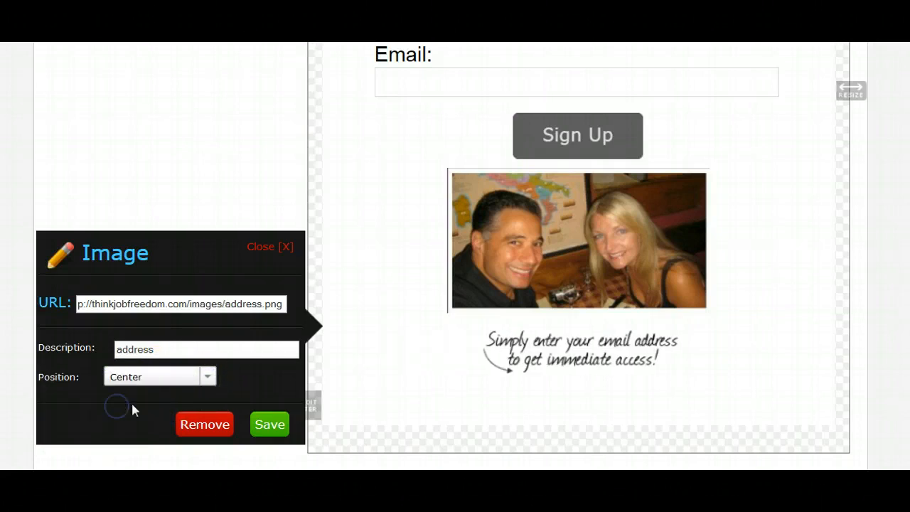
{"action": "left_click", "coordinate": [263, 425]}
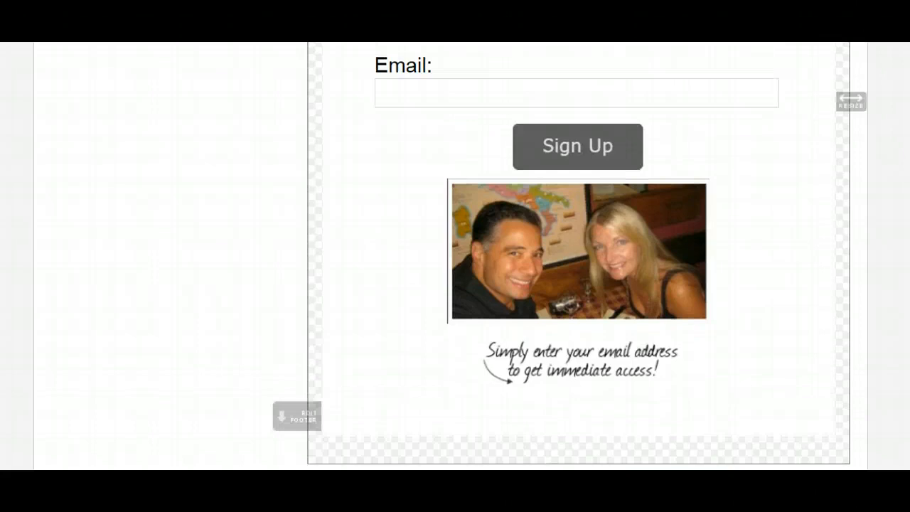
Move the handwritten address image above the Name field, directly below the header
{"action": "left_click_drag", "start_coordinate": [554, 341], "coordinate": [579, 50]}
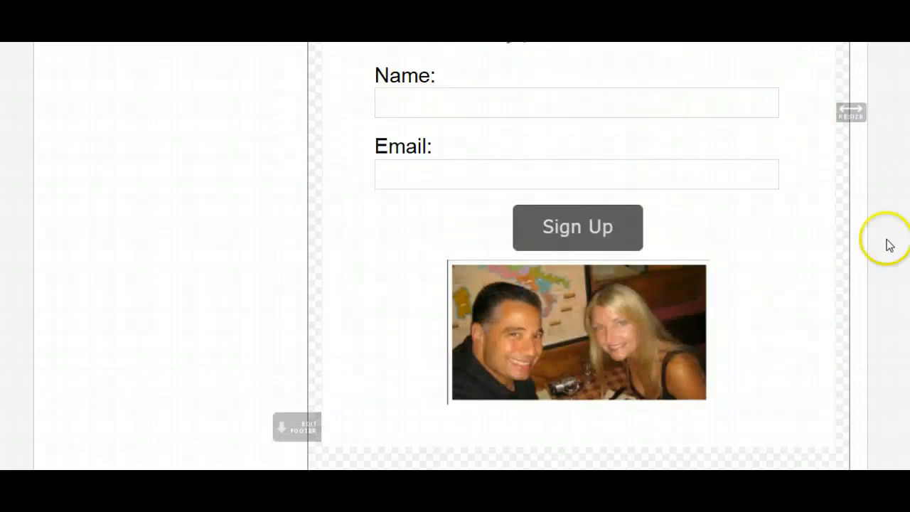
{"action": "scroll", "coordinate": [579, 255], "scroll_direction": "up", "scroll_amount": 4}
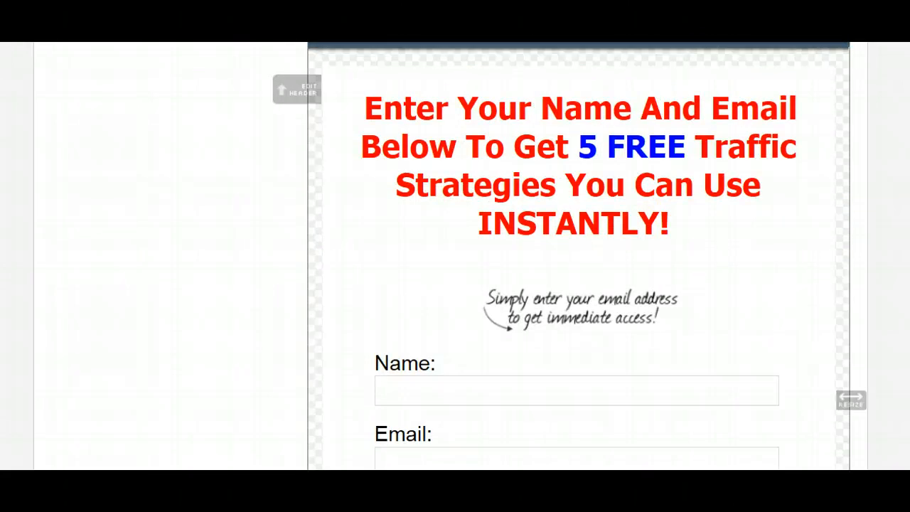
{"action": "scroll", "coordinate": [701, 229], "scroll_direction": "down", "scroll_amount": 2}
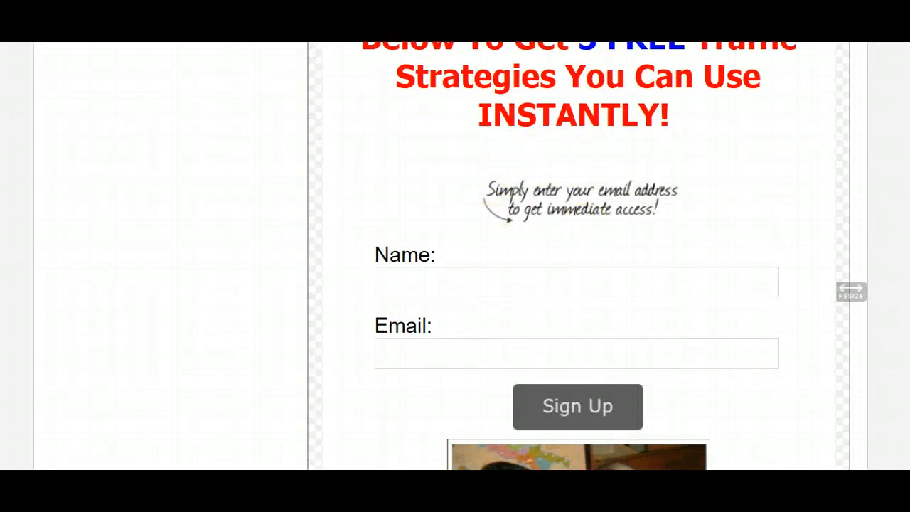
Remove the empty footer section beneath the photo of the couple
{"action": "scroll", "coordinate": [521, 378], "scroll_direction": "down", "scroll_amount": 2}
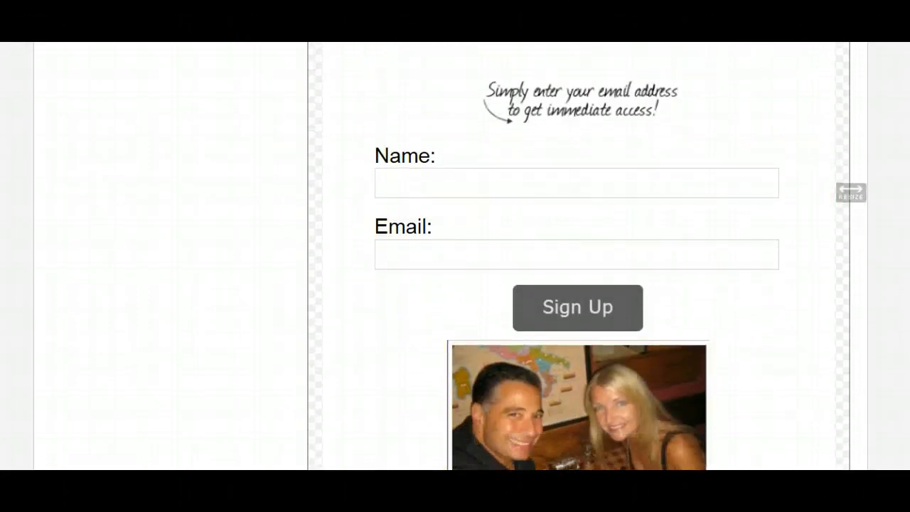
{"action": "scroll", "coordinate": [521, 378], "scroll_direction": "down", "scroll_amount": 2}
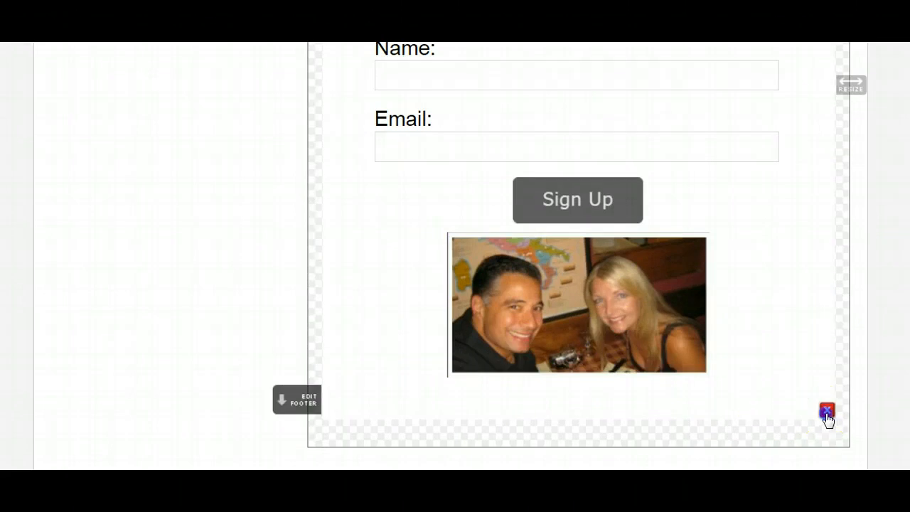
{"action": "left_click", "coordinate": [826, 410]}
Set the form body's background color to light pinkish gray (f2eaf2) and review it down the form
{"action": "scroll", "coordinate": [578, 256], "scroll_direction": "up", "scroll_amount": 4}
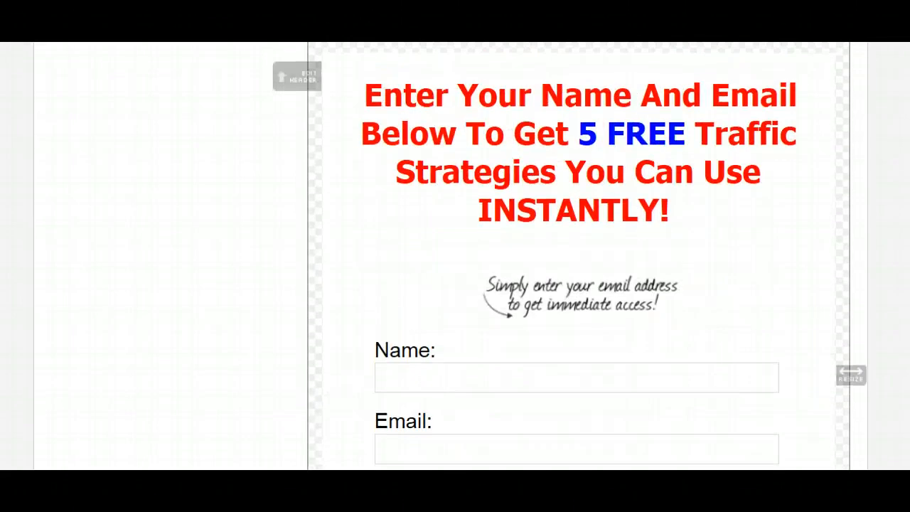
{"action": "scroll", "coordinate": [481, 256], "scroll_direction": "up", "scroll_amount": 3}
{"action": "left_click", "coordinate": [359, 226]}
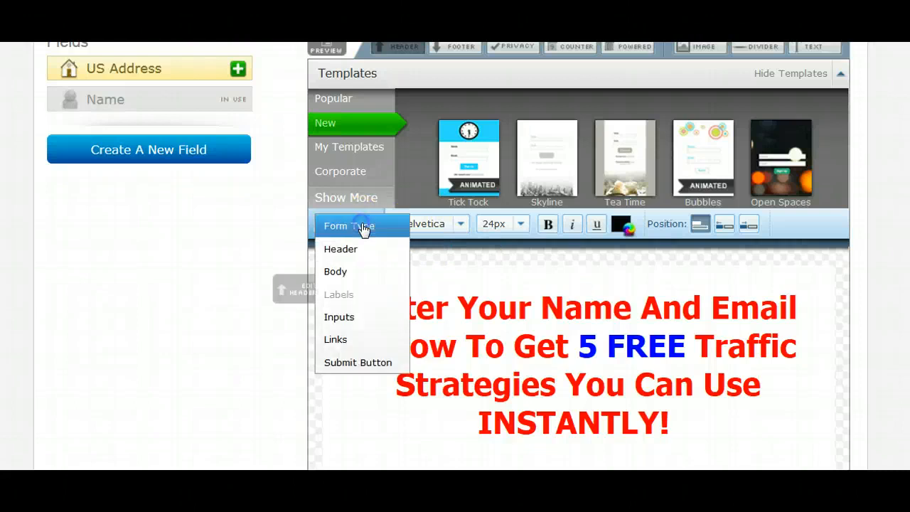
{"action": "left_click", "coordinate": [340, 273]}
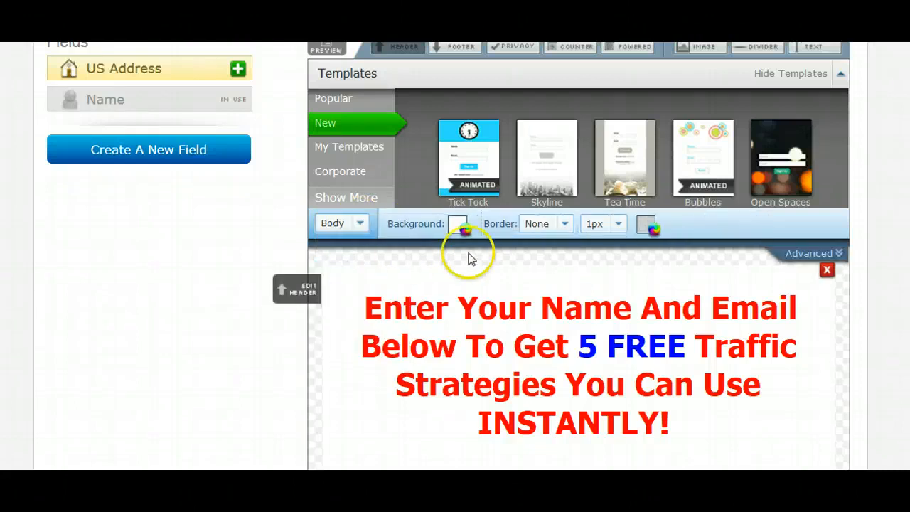
{"action": "left_click", "coordinate": [458, 223]}
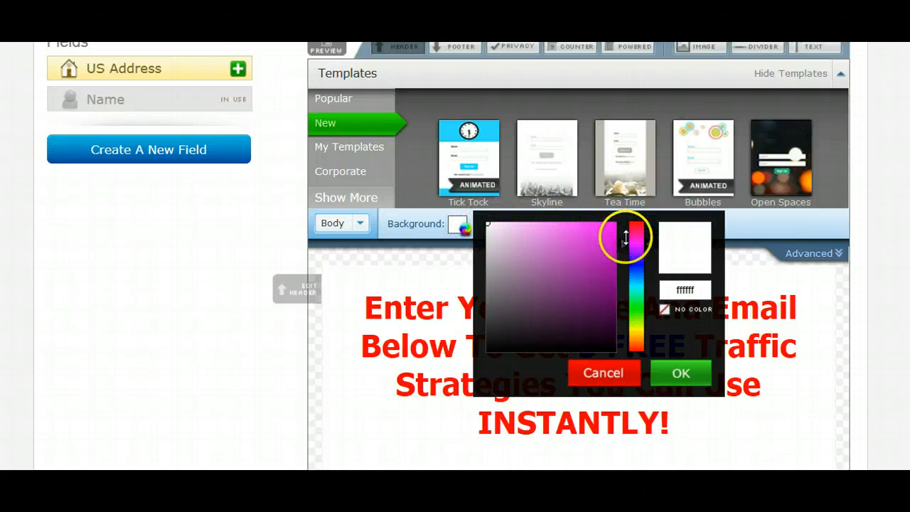
{"action": "left_click_drag", "start_coordinate": [486, 223], "coordinate": [490, 226]}
{"action": "left_click", "coordinate": [683, 373]}
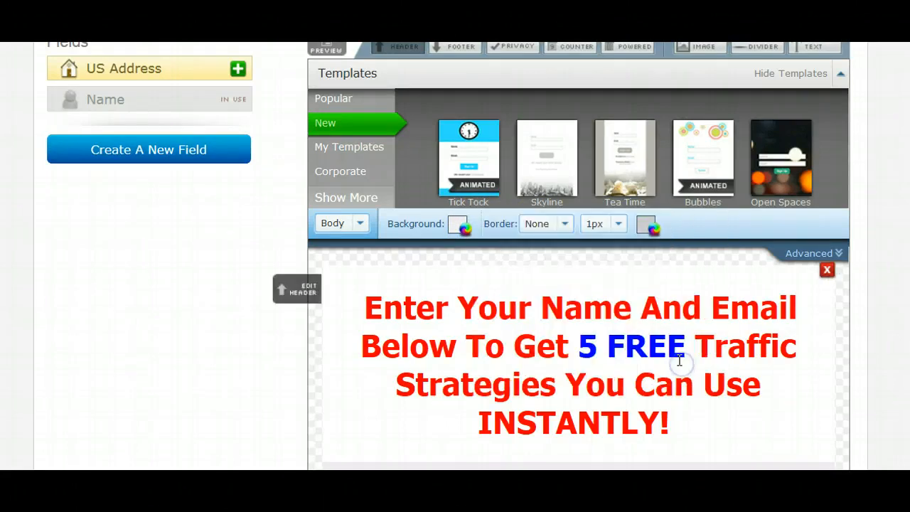
{"action": "scroll", "coordinate": [694, 339], "scroll_direction": "down", "scroll_amount": 5}
{"action": "scroll", "coordinate": [806, 305], "scroll_direction": "up", "scroll_amount": 3}
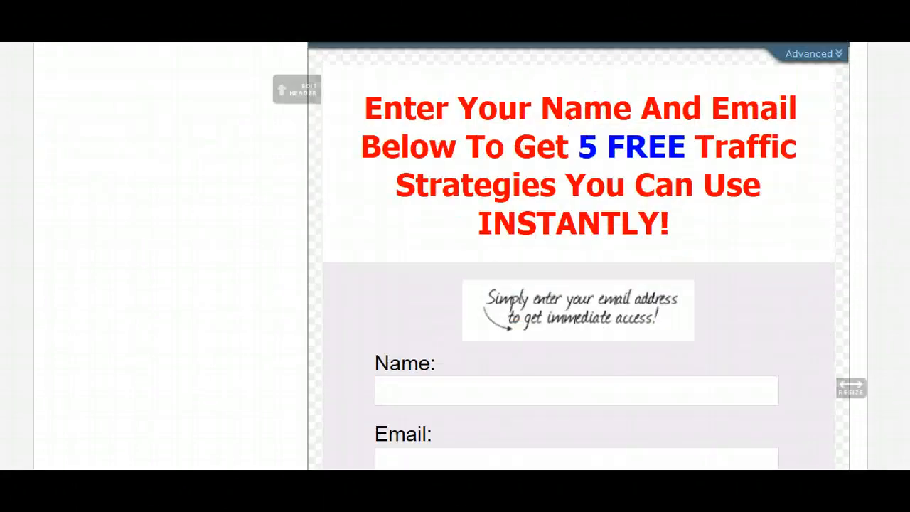
{"action": "scroll", "coordinate": [806, 305], "scroll_direction": "down", "scroll_amount": 3}
{"action": "scroll", "coordinate": [806, 305], "scroll_direction": "up", "scroll_amount": 2}
{"action": "scroll", "coordinate": [577, 284], "scroll_direction": "up", "scroll_amount": 3}
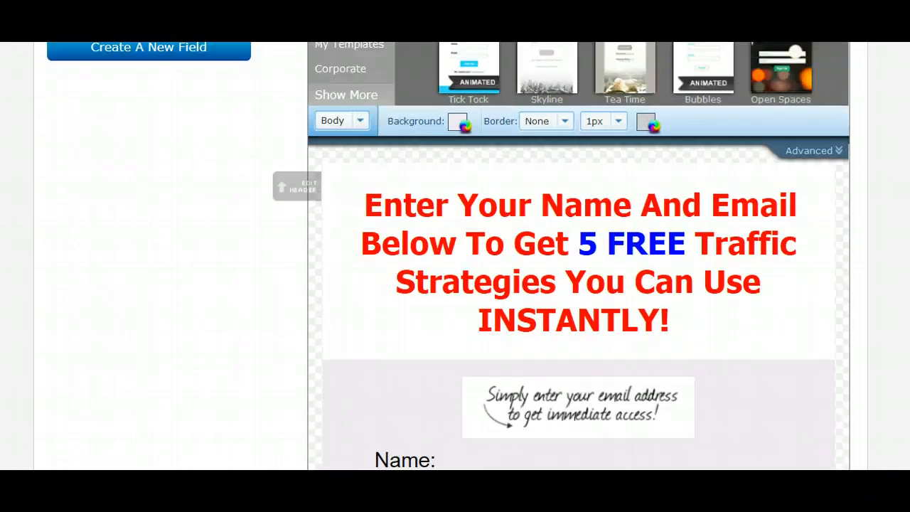
Return the form body's background color to white (ffffff)
{"action": "left_click", "coordinate": [459, 123]}
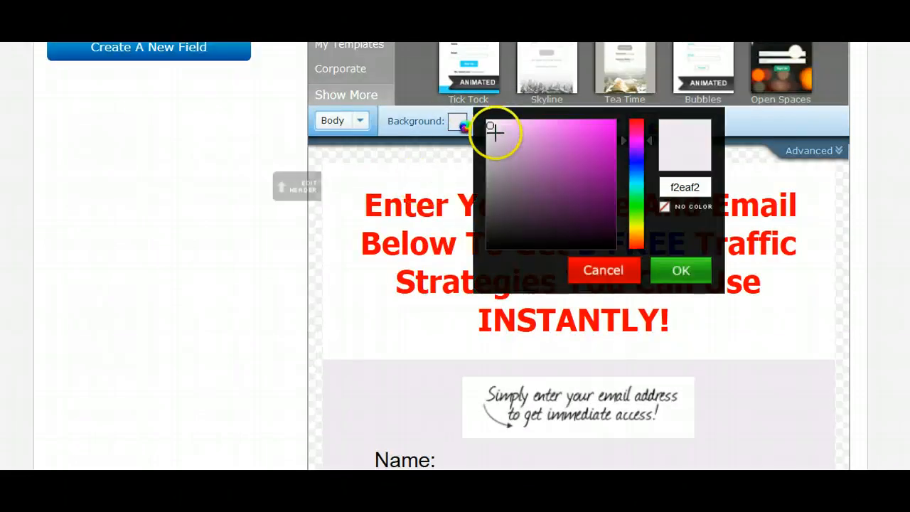
{"action": "left_click_drag", "start_coordinate": [491, 124], "coordinate": [484, 115]}
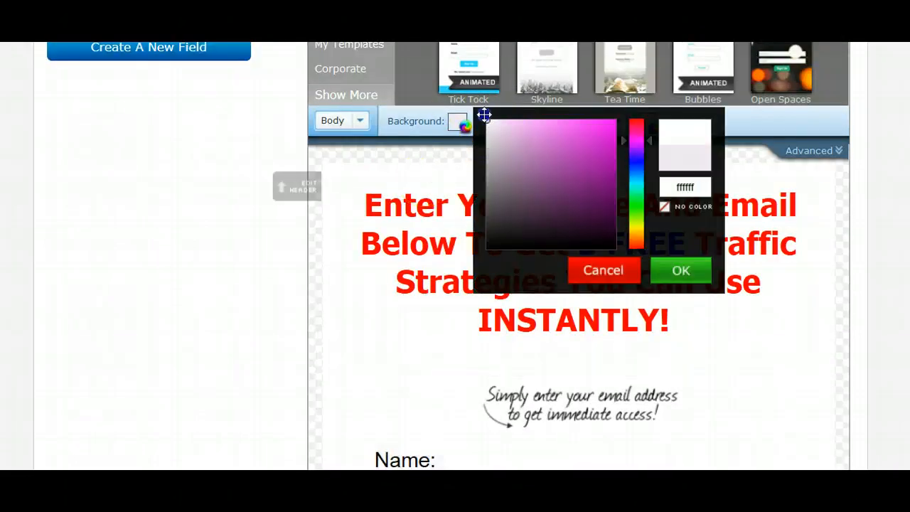
{"action": "left_click", "coordinate": [686, 270]}
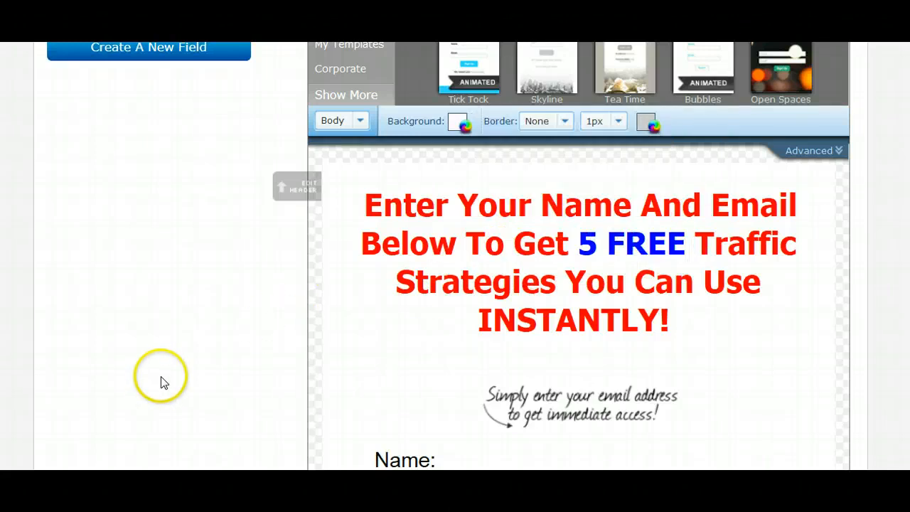
{"action": "scroll", "coordinate": [578, 256], "scroll_direction": "down", "scroll_amount": 5}
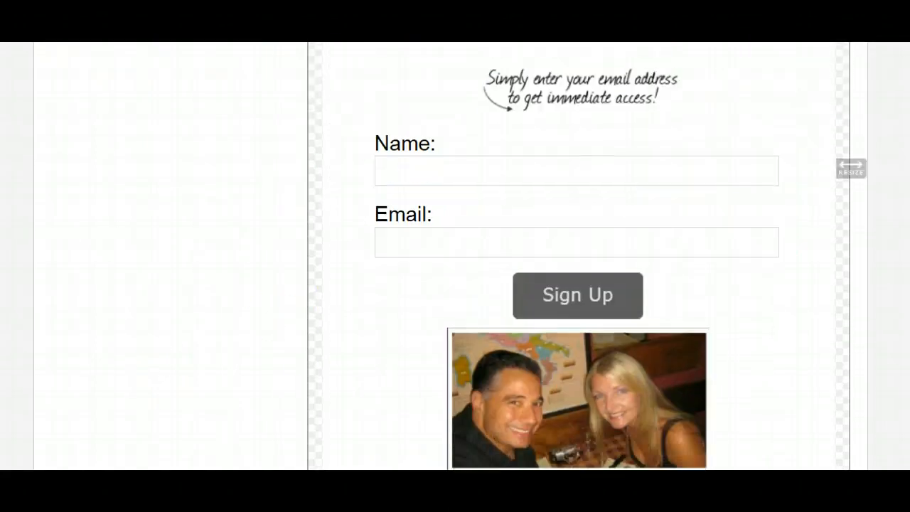
Open the Photobucket website in a new browser tab and look at its sign-up and login options
{"action": "mouse_move", "coordinate": [589, 396]}
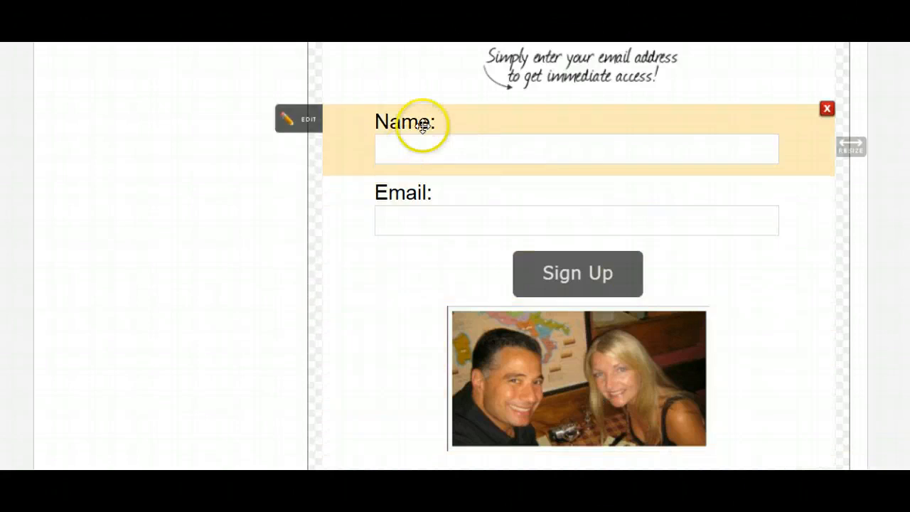
{"action": "key", "text": "ctrl+t"}
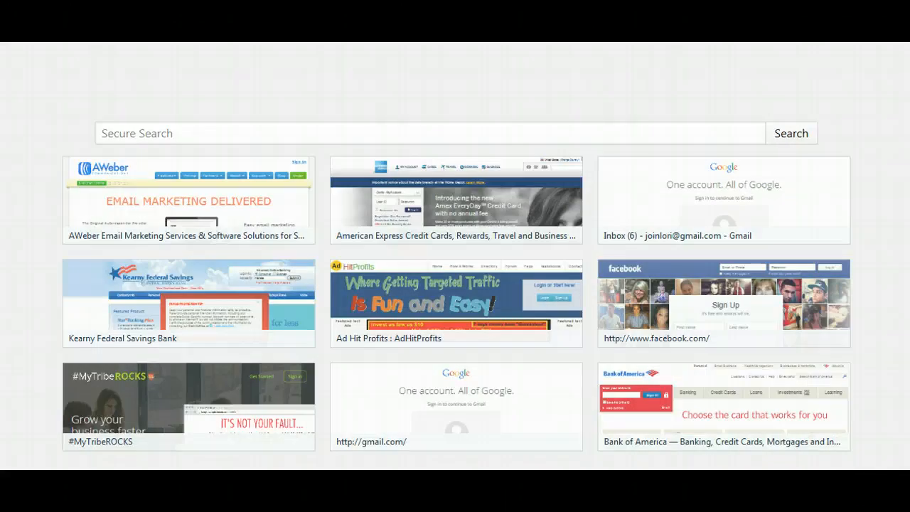
{"action": "type", "text": "phot"}
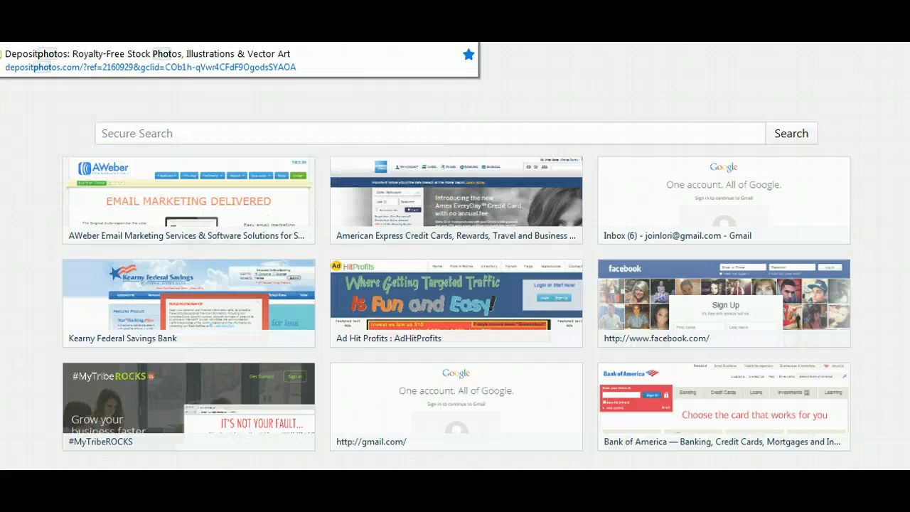
{"action": "key", "text": "Return"}
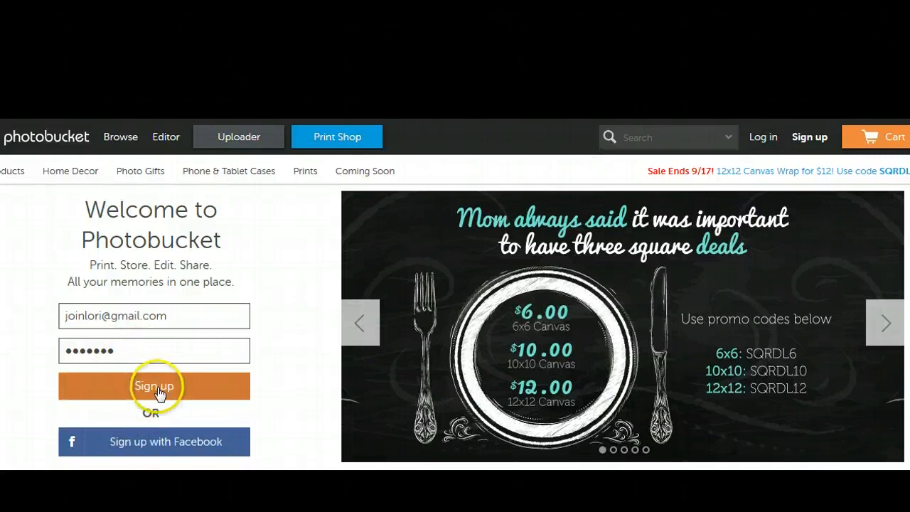
{"action": "scroll", "coordinate": [782, 153], "scroll_direction": "up", "scroll_amount": 2}
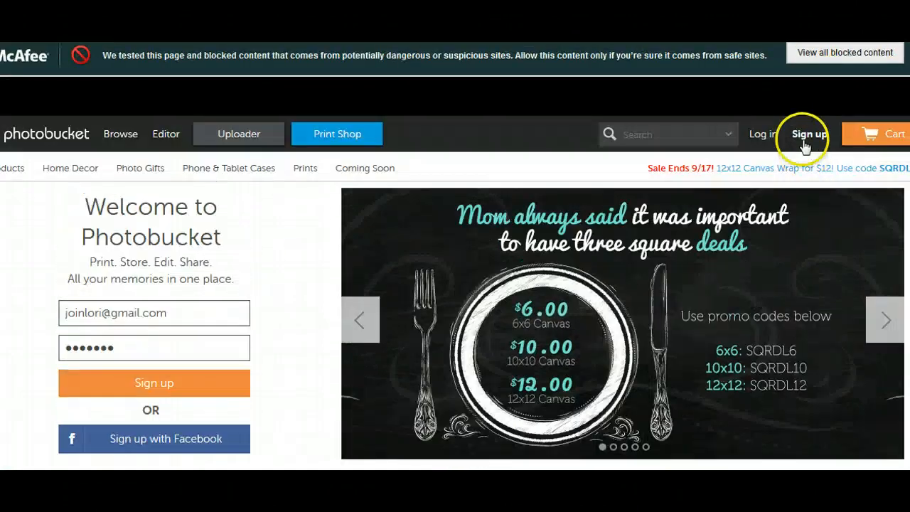
{"action": "left_click", "coordinate": [744, 158]}
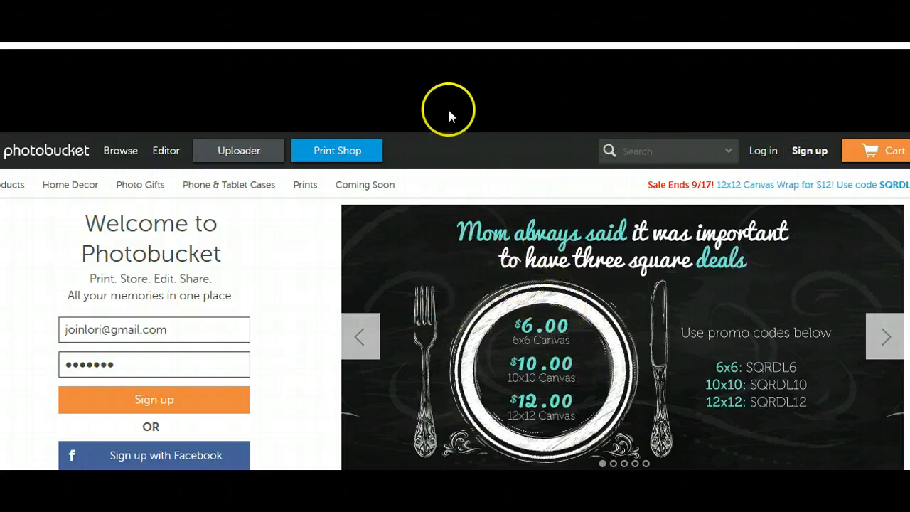
{"action": "mouse_move", "coordinate": [365, 185]}
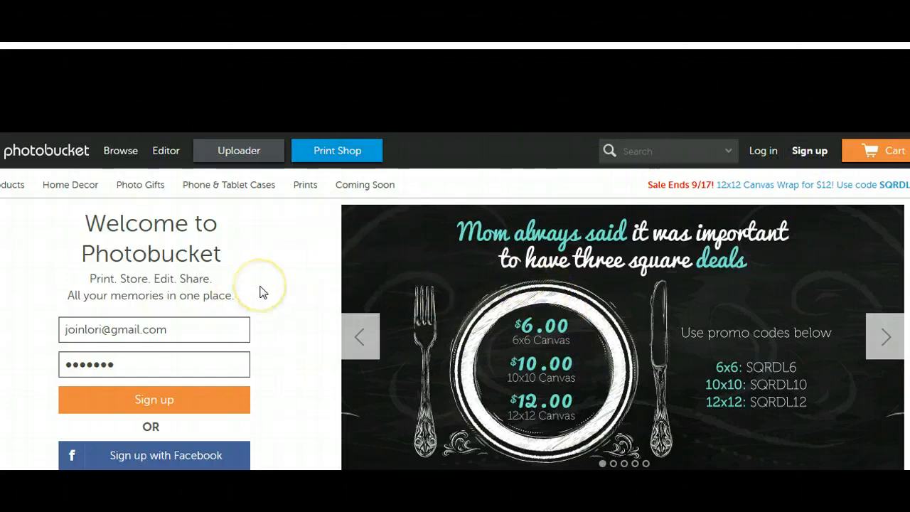
Return from Photobucket to the AWeber form design page and save the form
{"action": "left_click", "coordinate": [290, 278]}
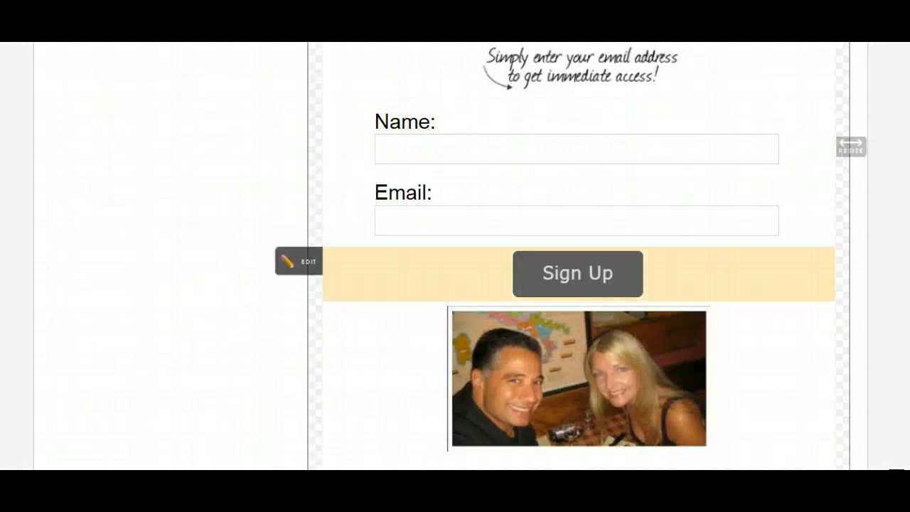
{"action": "scroll", "coordinate": [579, 256], "scroll_direction": "down", "scroll_amount": 1}
{"action": "scroll", "coordinate": [578, 256], "scroll_direction": "down", "scroll_amount": 5}
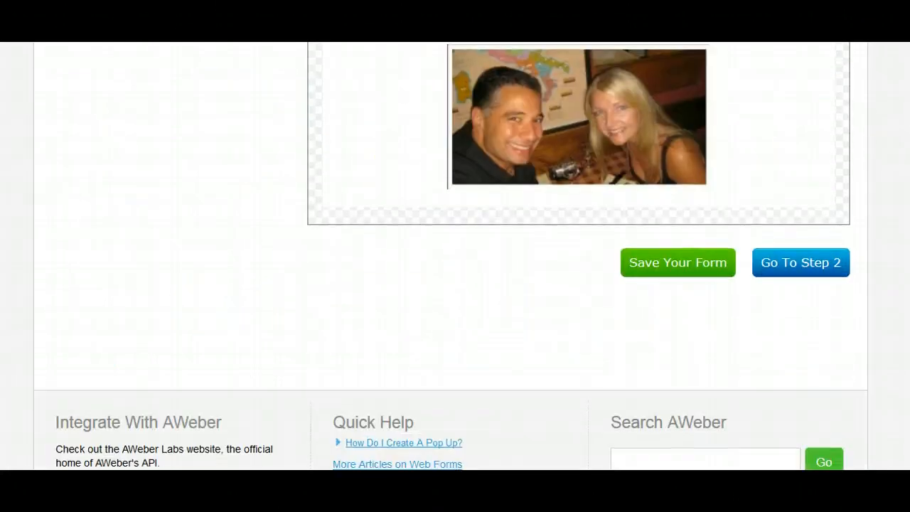
{"action": "scroll", "coordinate": [578, 256], "scroll_direction": "up", "scroll_amount": 1}
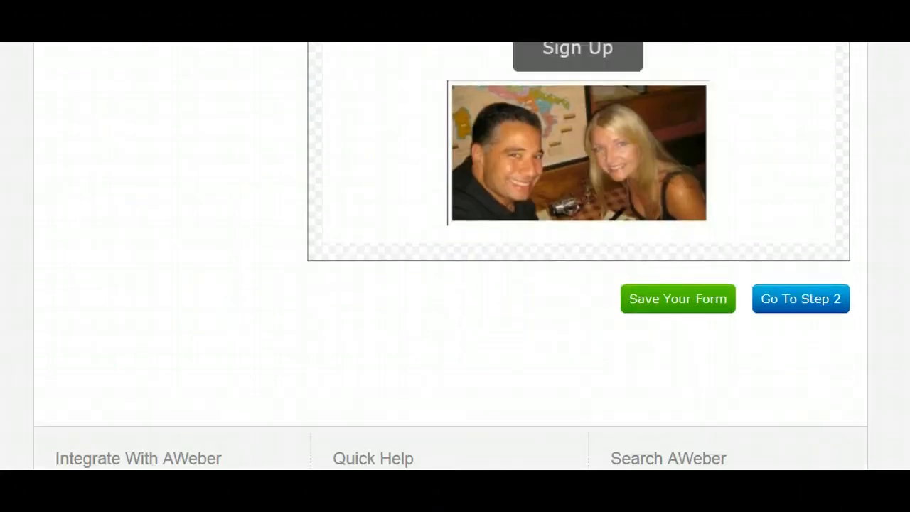
{"action": "left_click", "coordinate": [667, 299]}
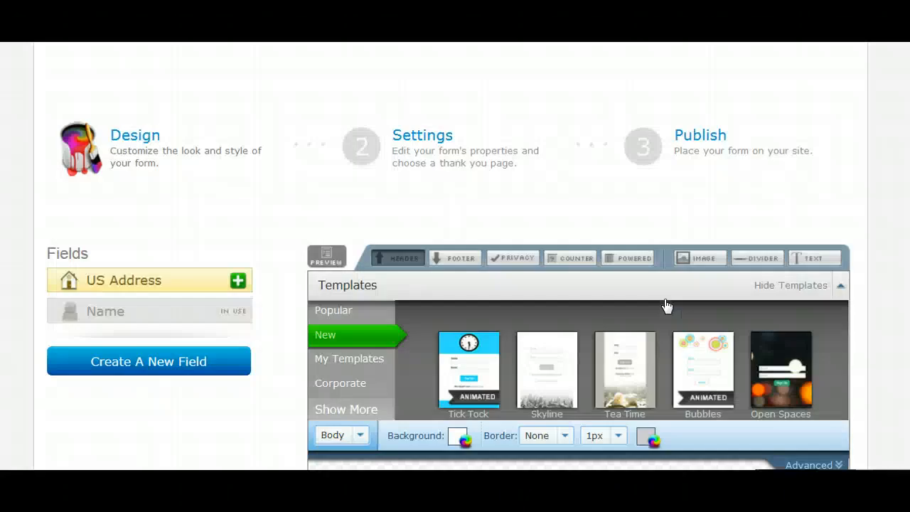
Continue to the form's settings and set the form name to Facebook Groups
{"action": "scroll", "coordinate": [800, 276], "scroll_direction": "down", "scroll_amount": 10}
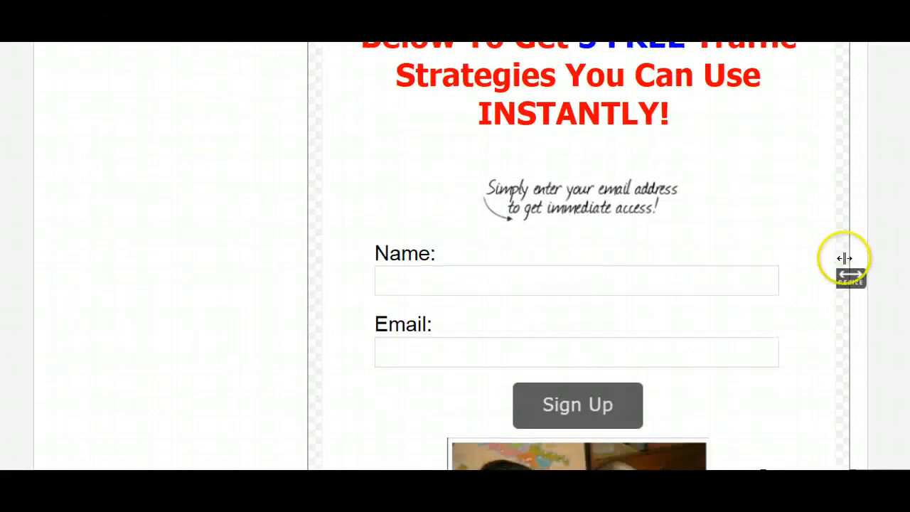
{"action": "left_click", "coordinate": [794, 380]}
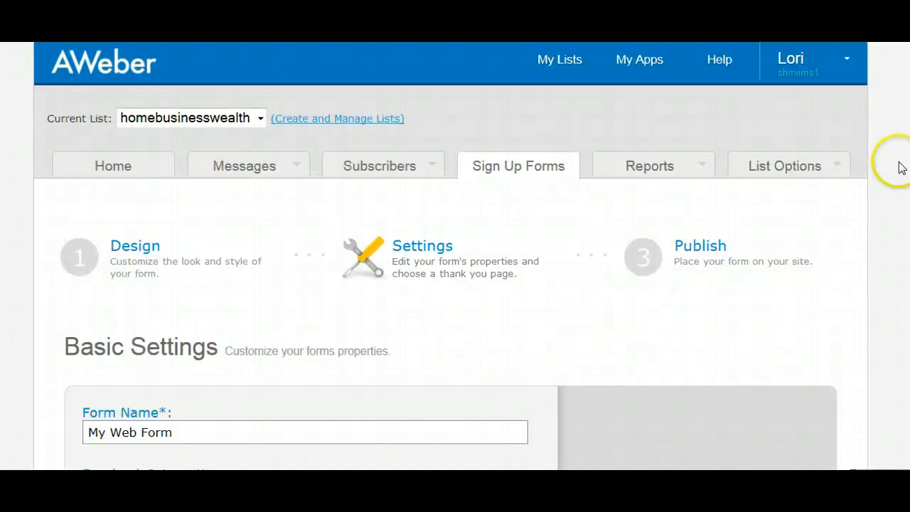
{"action": "scroll", "coordinate": [324, 243], "scroll_direction": "down", "scroll_amount": 2}
{"action": "left_click_drag", "start_coordinate": [223, 290], "coordinate": [71, 297]}
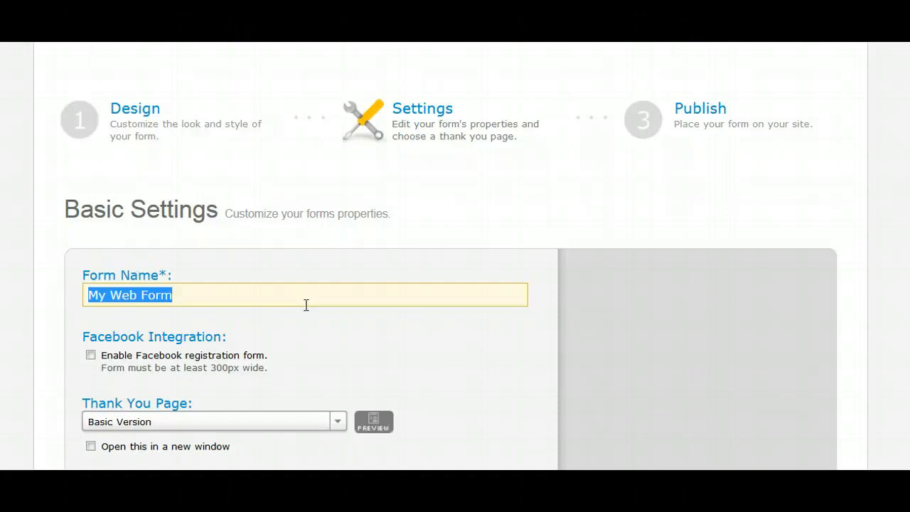
{"action": "type", "text": "Faceb"}
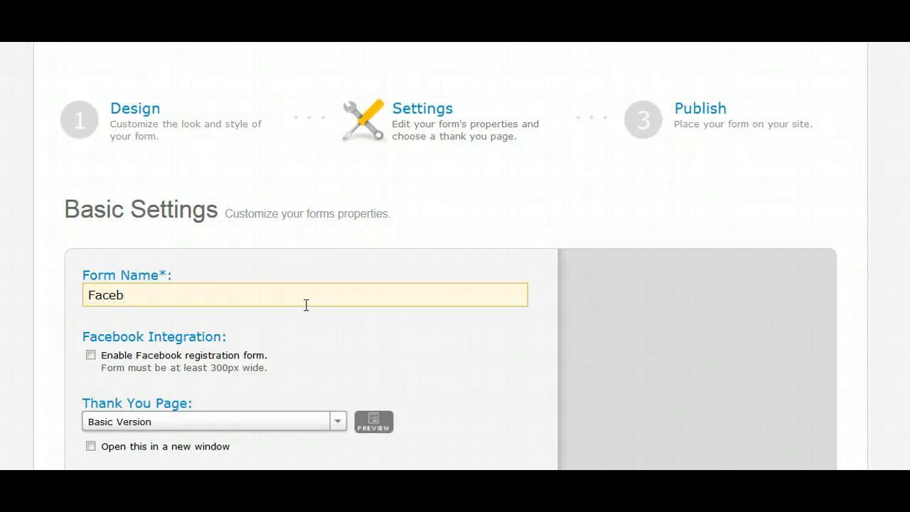
{"action": "type", "text": "ook Grou[s"}
{"action": "key", "text": "BackSpace"}
{"action": "key", "text": "BackSpace"}
{"action": "type", "text": "ps"}
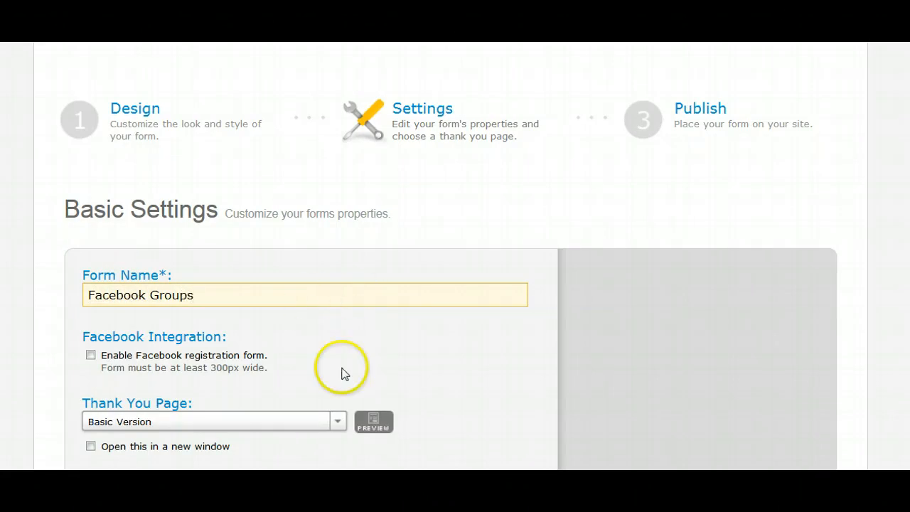
Switch the form's thank you page to Custom Page and look at its URL field
{"action": "scroll", "coordinate": [466, 322], "scroll_direction": "down", "scroll_amount": 2}
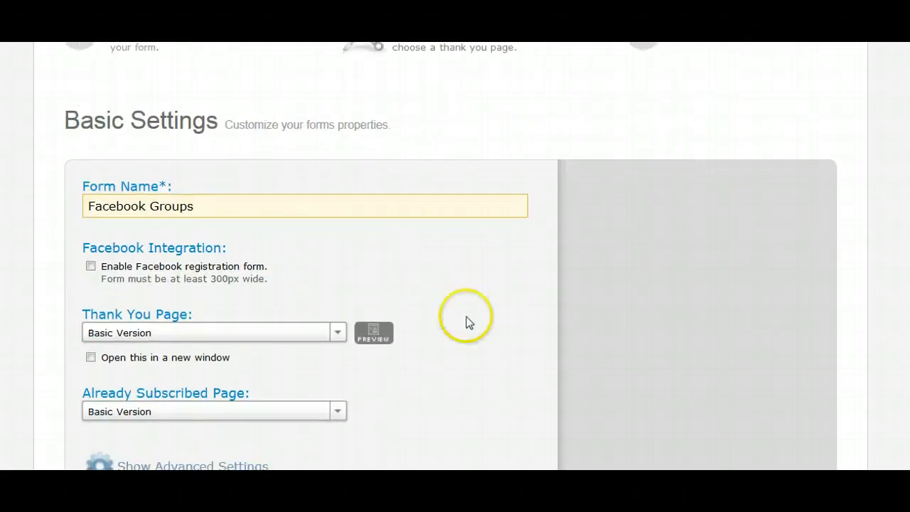
{"action": "left_click", "coordinate": [337, 331]}
{"action": "left_click", "coordinate": [180, 381]}
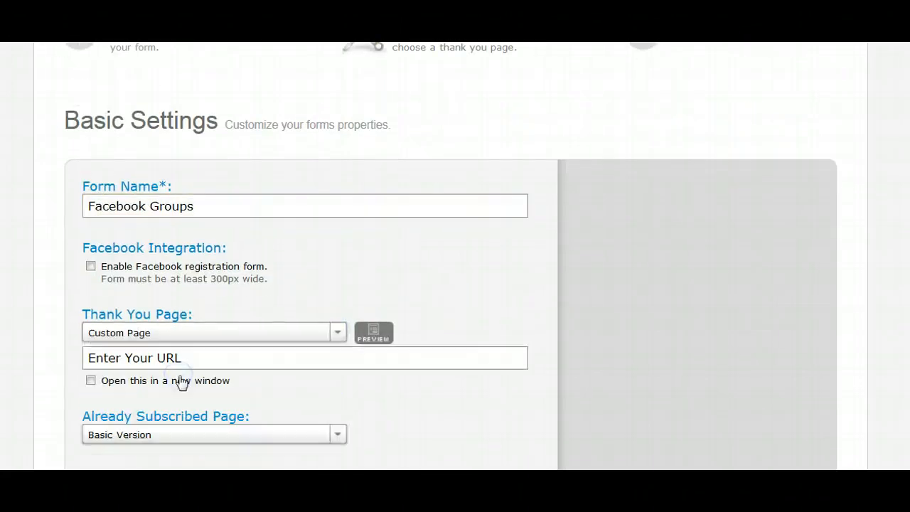
{"action": "left_click", "coordinate": [187, 355]}
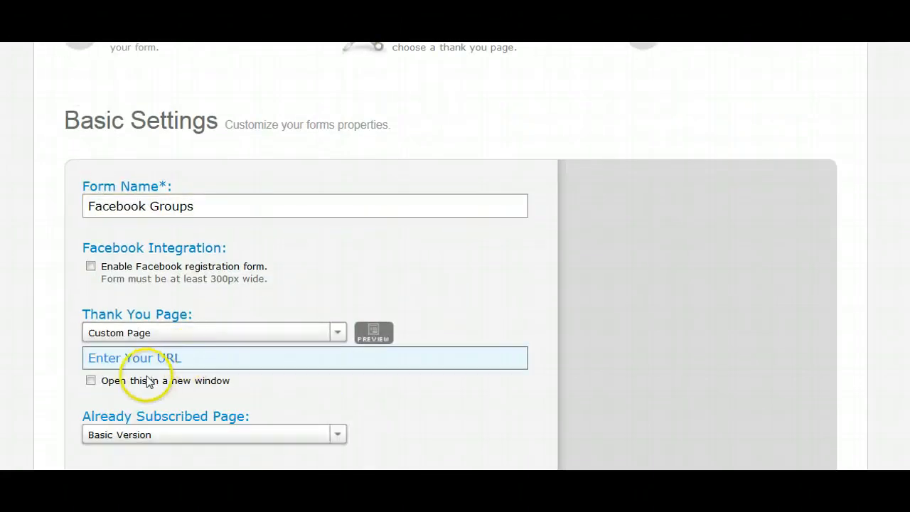
{"action": "left_click", "coordinate": [10, 463]}
{"action": "left_click", "coordinate": [100, 360]}
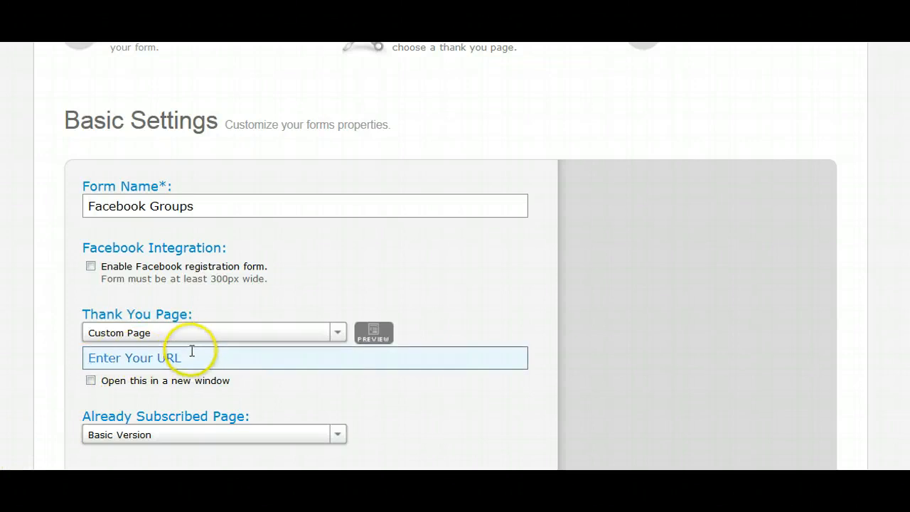
{"action": "left_click", "coordinate": [73, 402]}
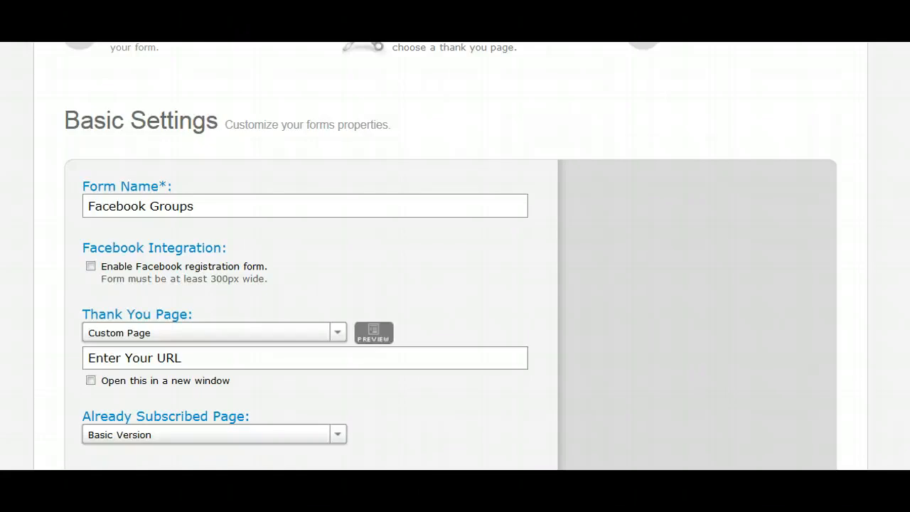
Return the thank you page to Basic Version and preview that page
{"action": "left_click", "coordinate": [339, 334]}
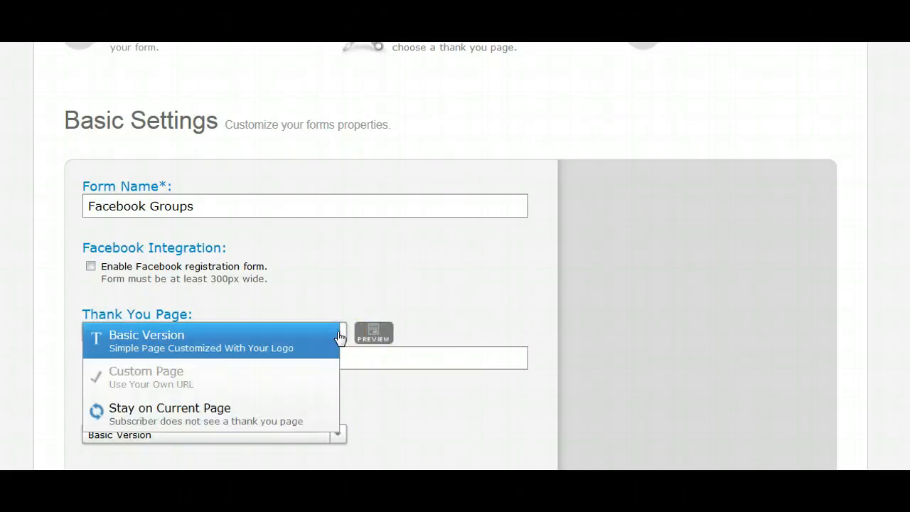
{"action": "left_click", "coordinate": [246, 348]}
{"action": "left_click", "coordinate": [374, 332]}
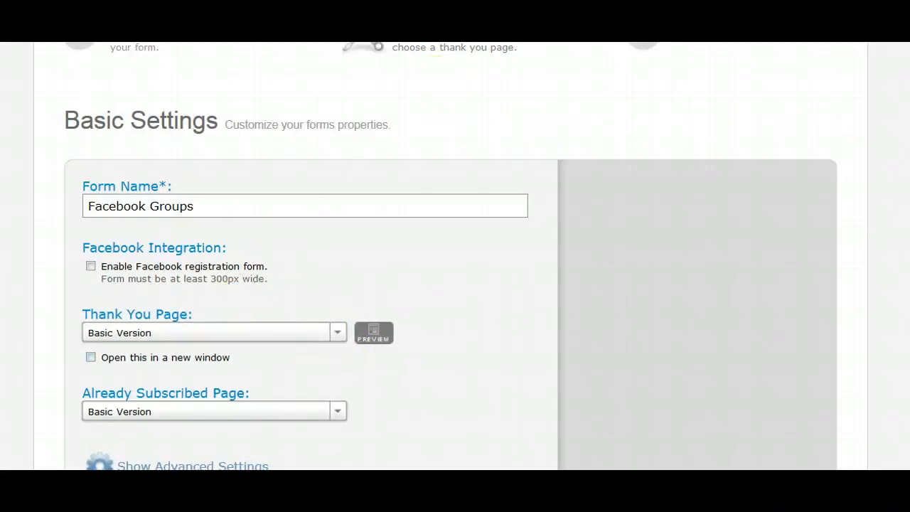
{"action": "scroll", "coordinate": [450, 256], "scroll_direction": "down", "scroll_amount": 1}
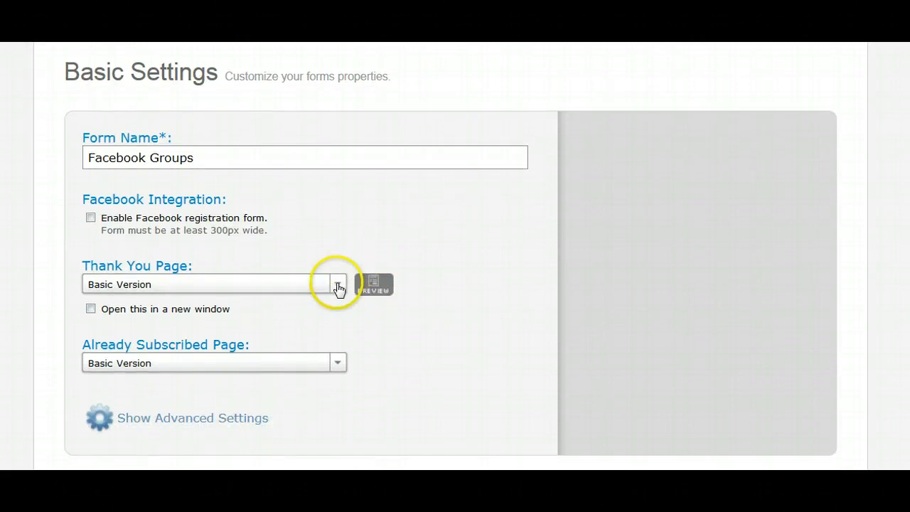
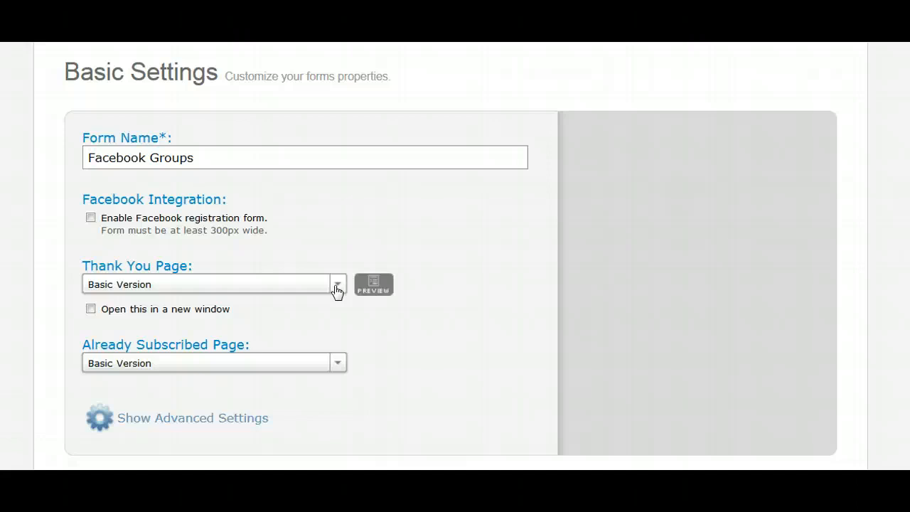
{"action": "left_click", "coordinate": [337, 285]}
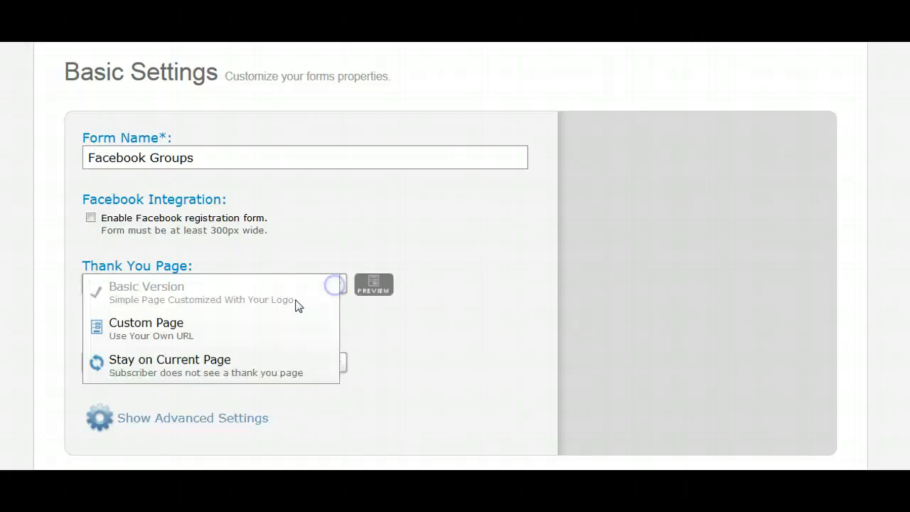
{"action": "left_click", "coordinate": [179, 334]}
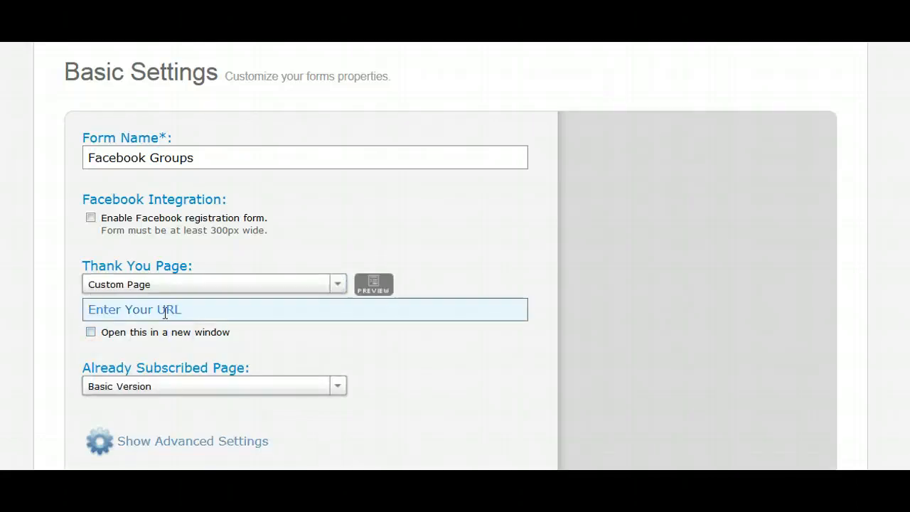
{"action": "left_click", "coordinate": [191, 311]}
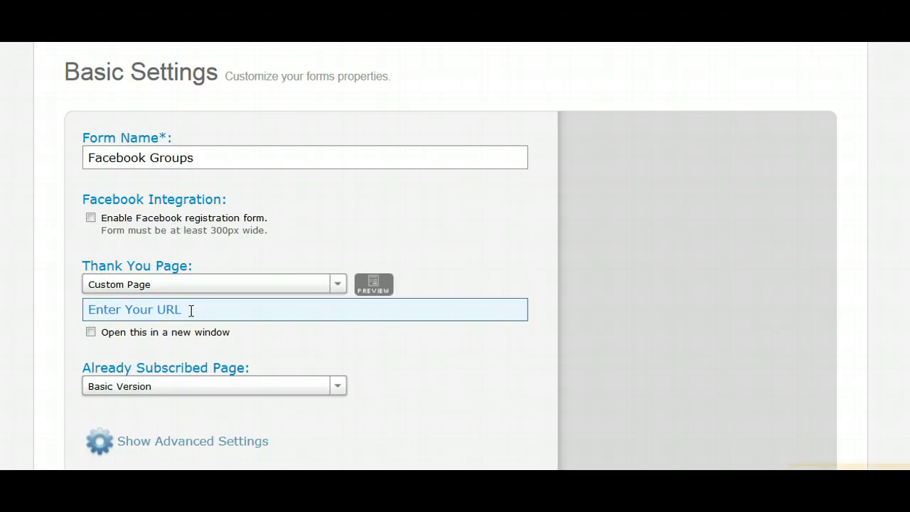
{"action": "left_click", "coordinate": [158, 309]}
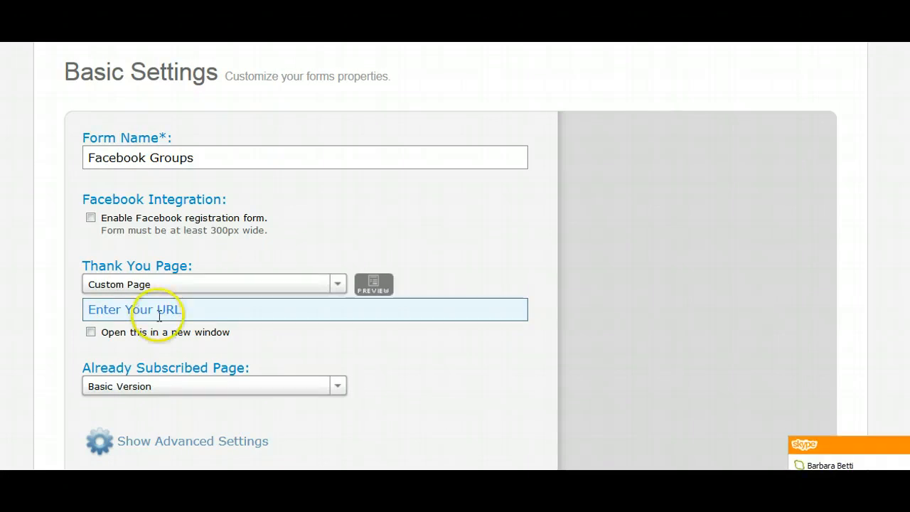
{"action": "left_click_drag", "start_coordinate": [148, 309], "coordinate": [118, 310]}
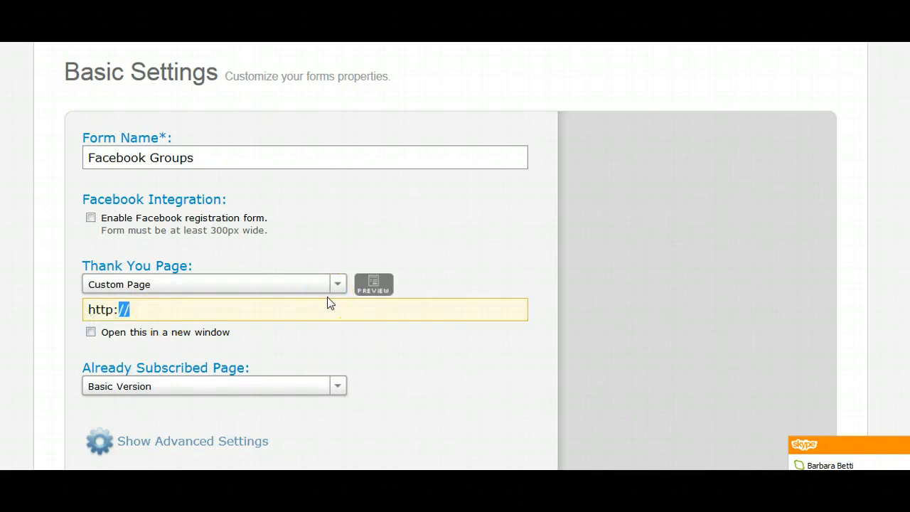
{"action": "key", "text": "BackSpace"}
{"action": "left_click_drag", "start_coordinate": [121, 309], "coordinate": [63, 314]}
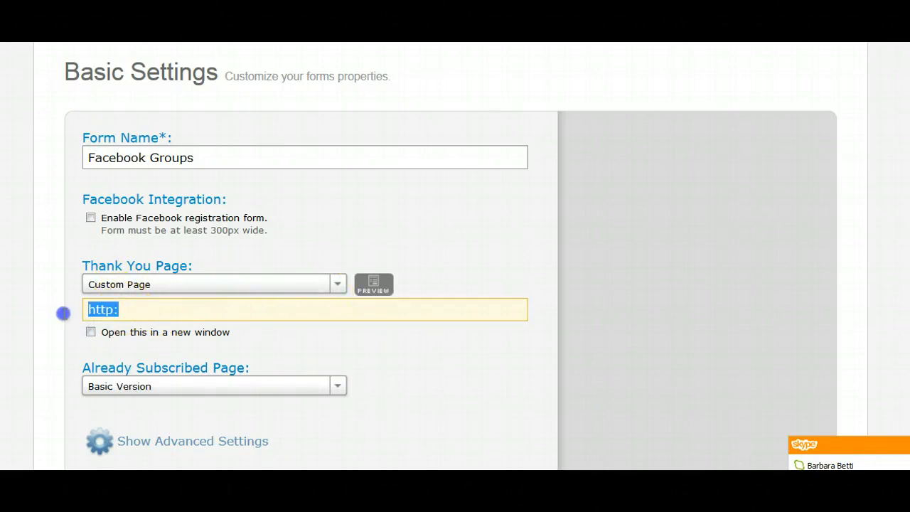
{"action": "key", "text": "BackSpace"}
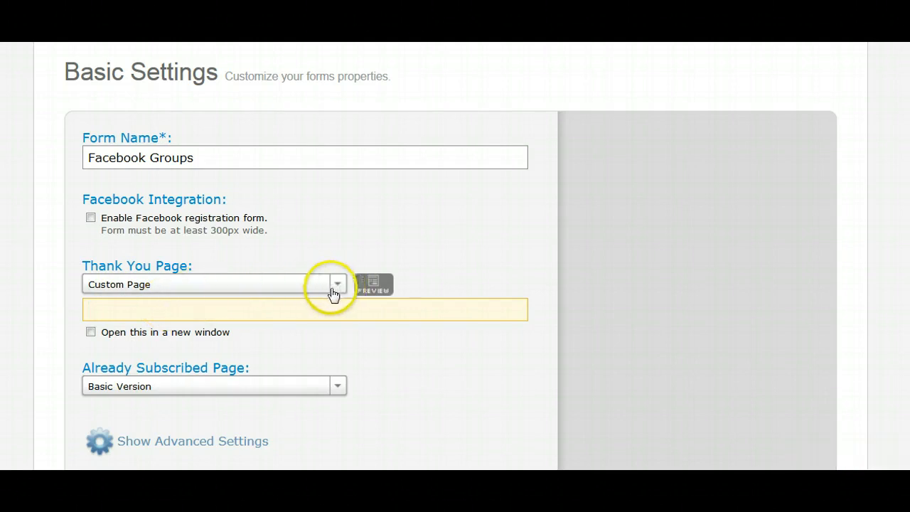
Leave the custom URL empty and set the thank you page back to Basic Version
{"action": "left_click", "coordinate": [418, 251]}
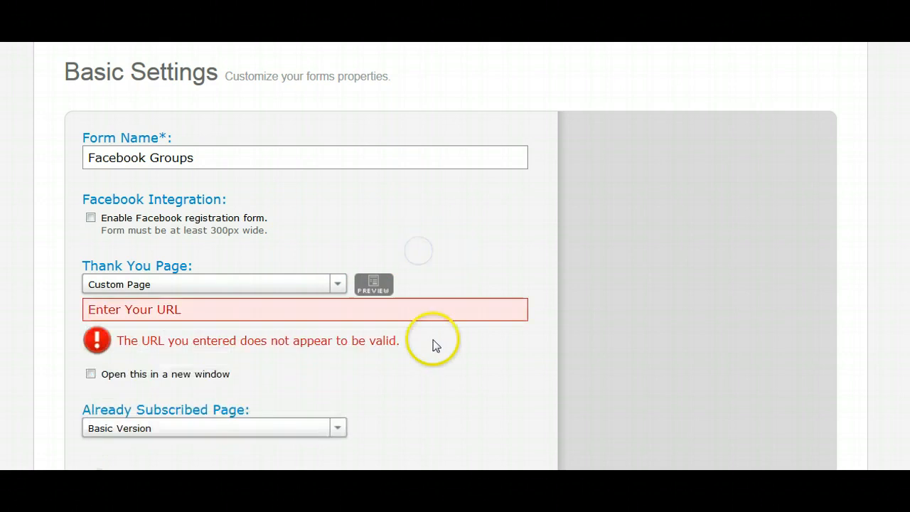
{"action": "left_click", "coordinate": [336, 284]}
{"action": "left_click", "coordinate": [248, 292]}
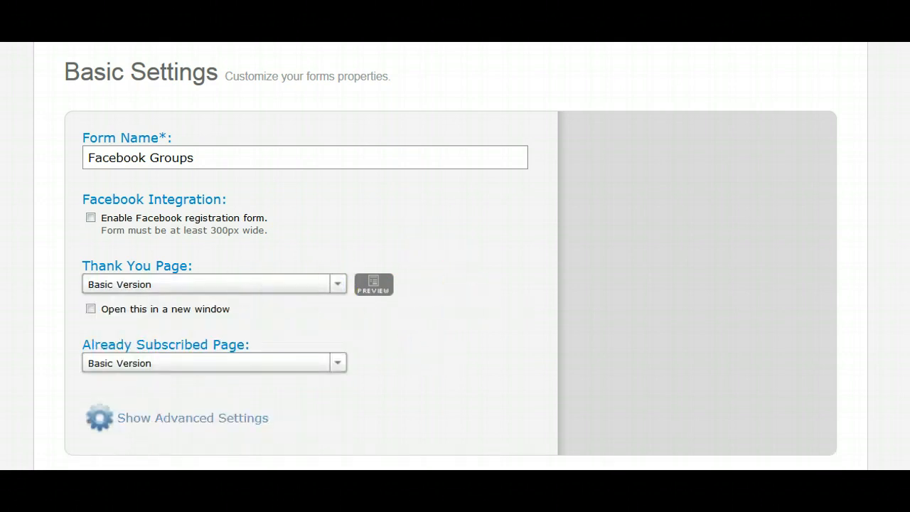
Save the form with its basic settings and continue to the Publish step
{"action": "scroll", "coordinate": [853, 301], "scroll_direction": "down", "scroll_amount": 2}
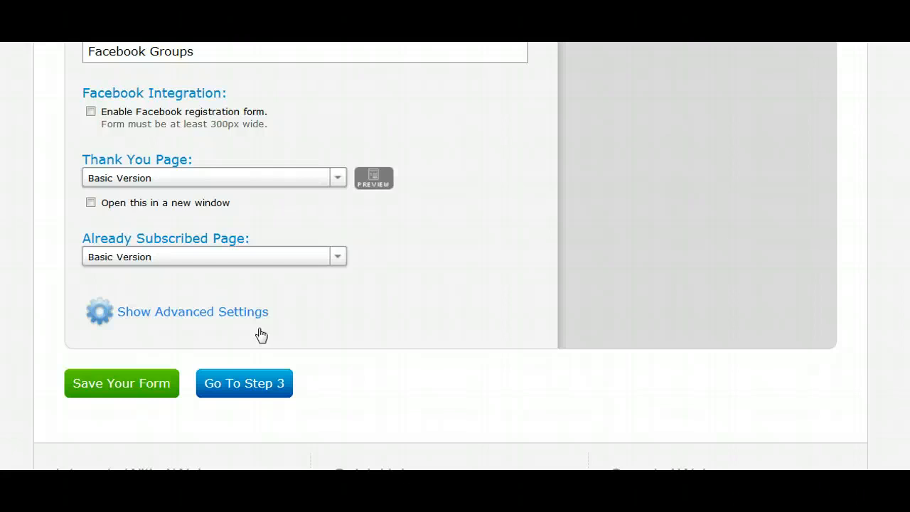
{"action": "left_click", "coordinate": [312, 304]}
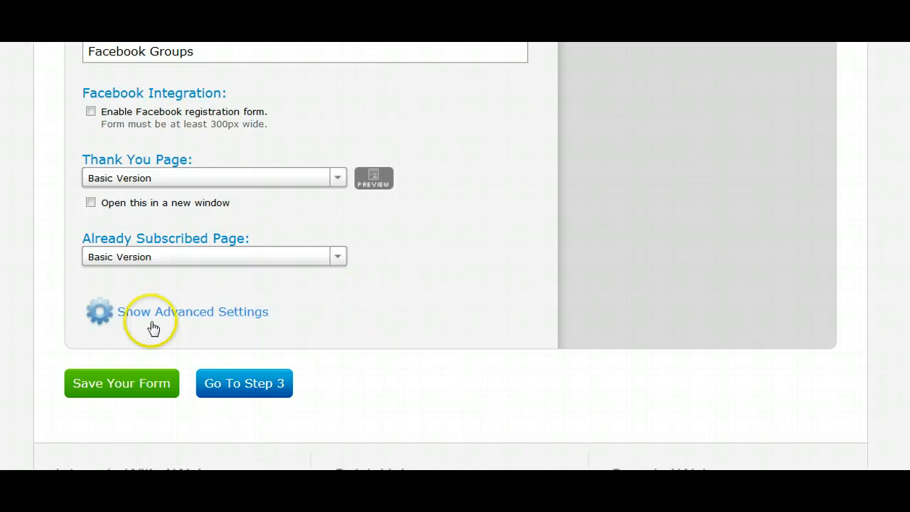
{"action": "left_click", "coordinate": [126, 387]}
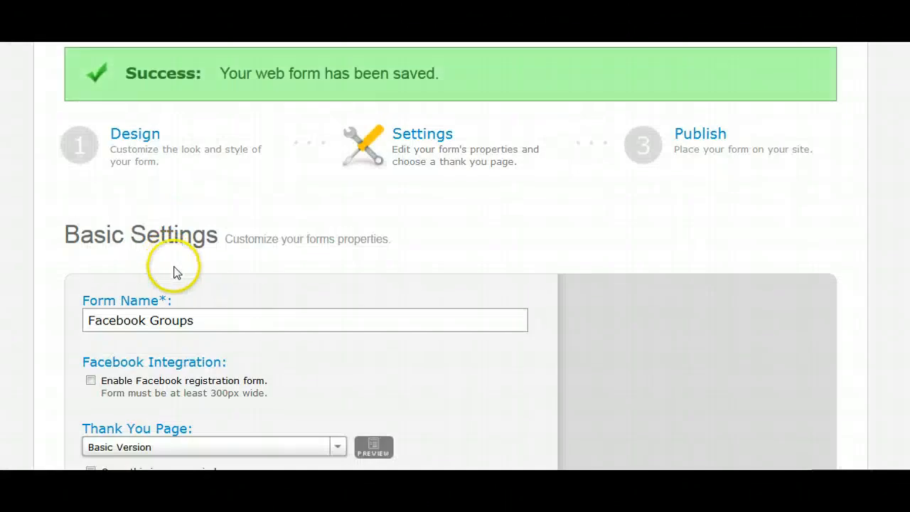
{"action": "scroll", "coordinate": [175, 270], "scroll_direction": "down", "scroll_amount": 10}
{"action": "left_click", "coordinate": [234, 217]}
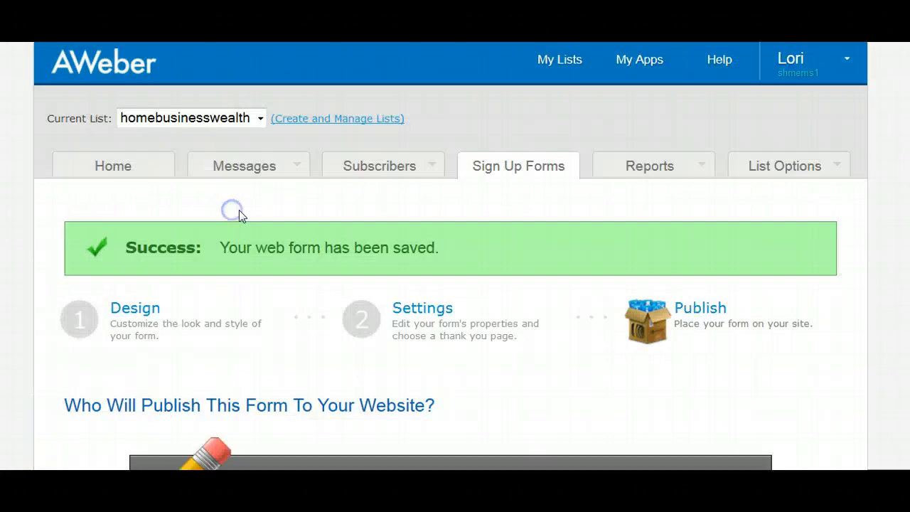
Choose to install the form yourself and select the full code of its Raw HTML Version
{"action": "scroll", "coordinate": [278, 224], "scroll_direction": "down", "scroll_amount": 5}
{"action": "scroll", "coordinate": [331, 220], "scroll_direction": "down", "scroll_amount": 1}
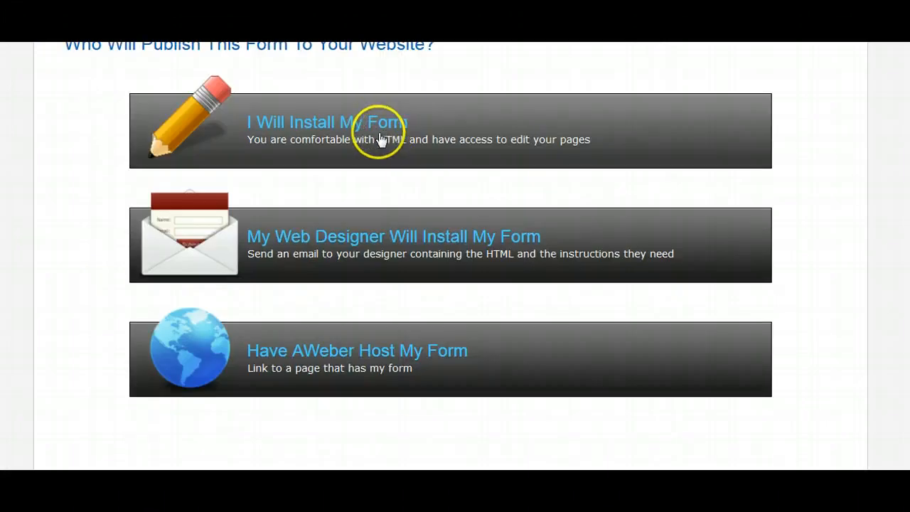
{"action": "scroll", "coordinate": [418, 235], "scroll_direction": "up", "scroll_amount": 1}
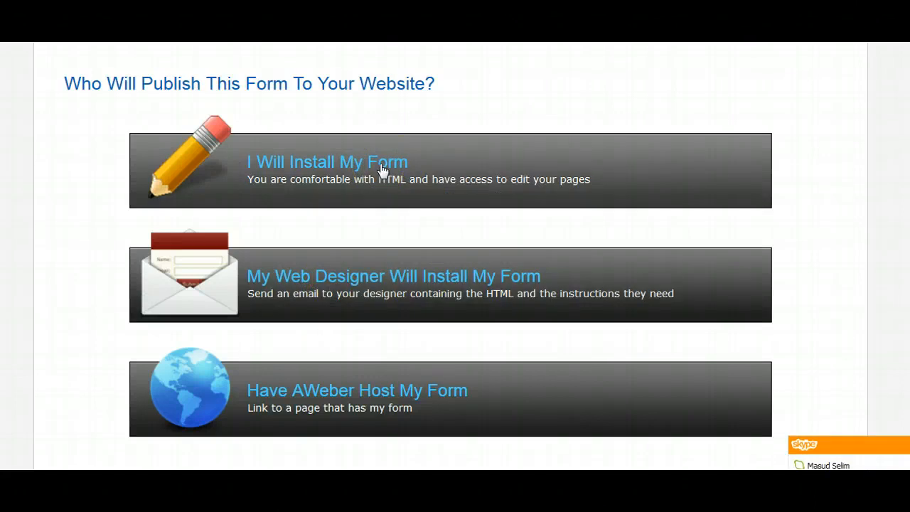
{"action": "left_click", "coordinate": [382, 170]}
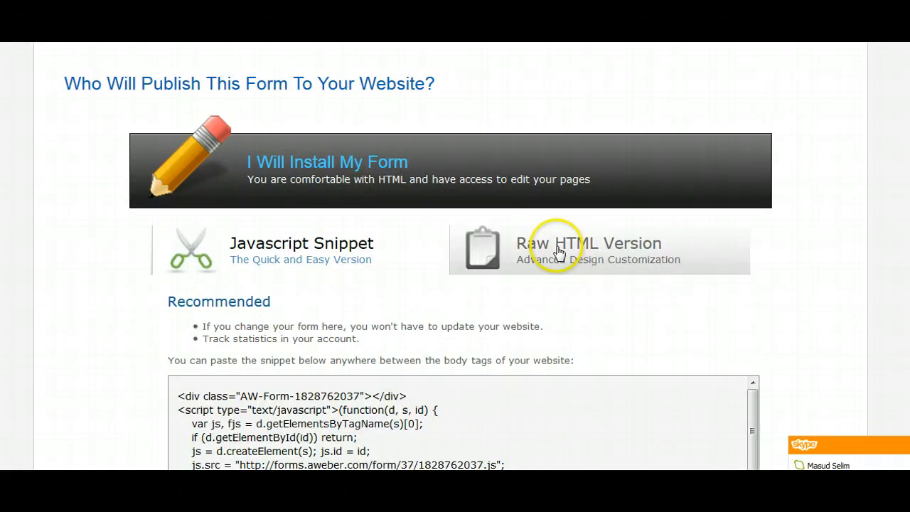
{"action": "left_click", "coordinate": [558, 252]}
{"action": "scroll", "coordinate": [614, 254], "scroll_direction": "down", "scroll_amount": 5}
{"action": "left_click", "coordinate": [365, 254]}
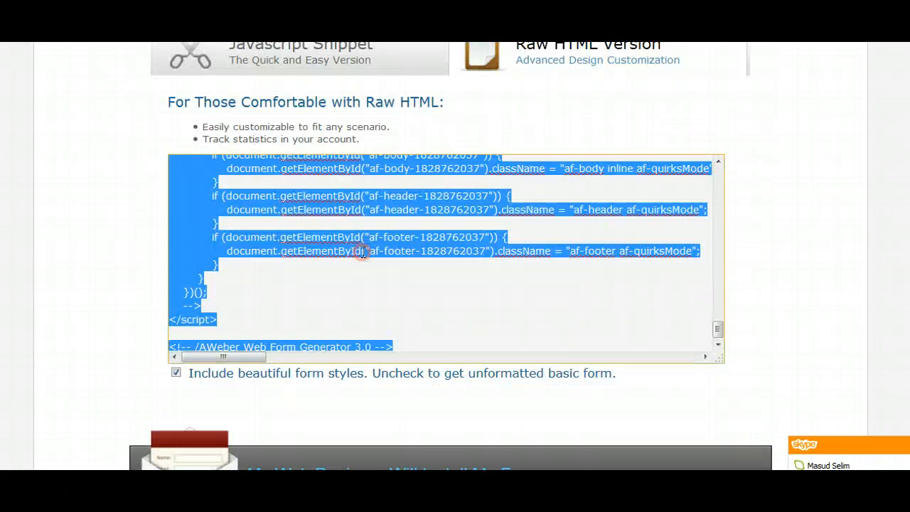
Copy the selected raw HTML code of the Facebook Groups form
{"action": "right_click", "coordinate": [362, 253]}
{"action": "right_click", "coordinate": [274, 238]}
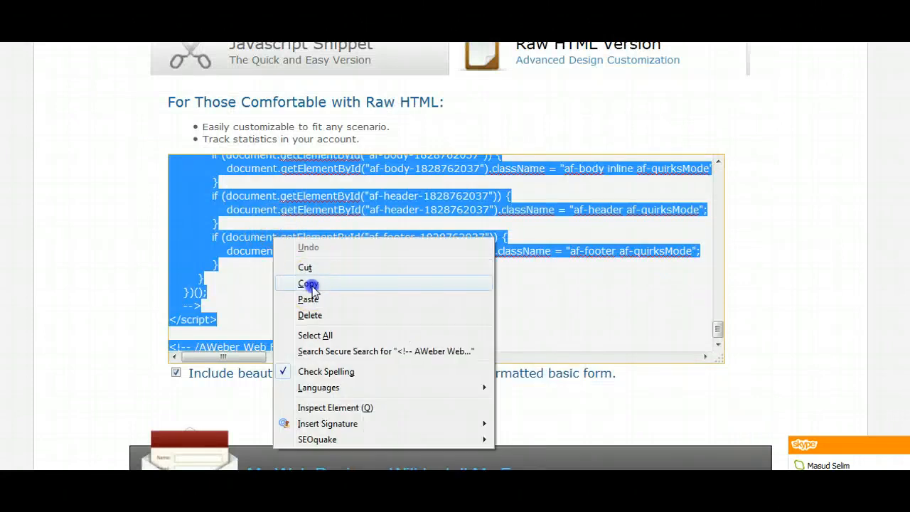
{"action": "left_click", "coordinate": [311, 284]}
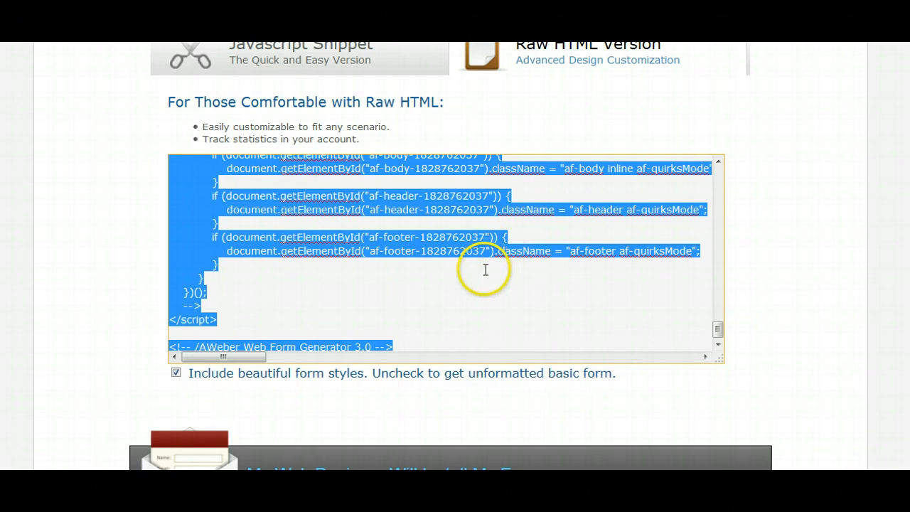
{"action": "scroll", "coordinate": [695, 273], "scroll_direction": "up", "scroll_amount": 1}
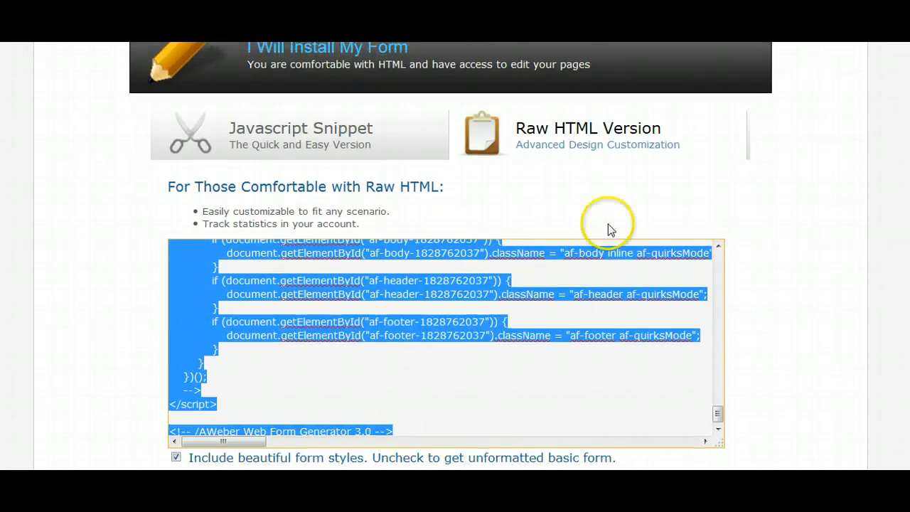
{"action": "left_click", "coordinate": [486, 226]}
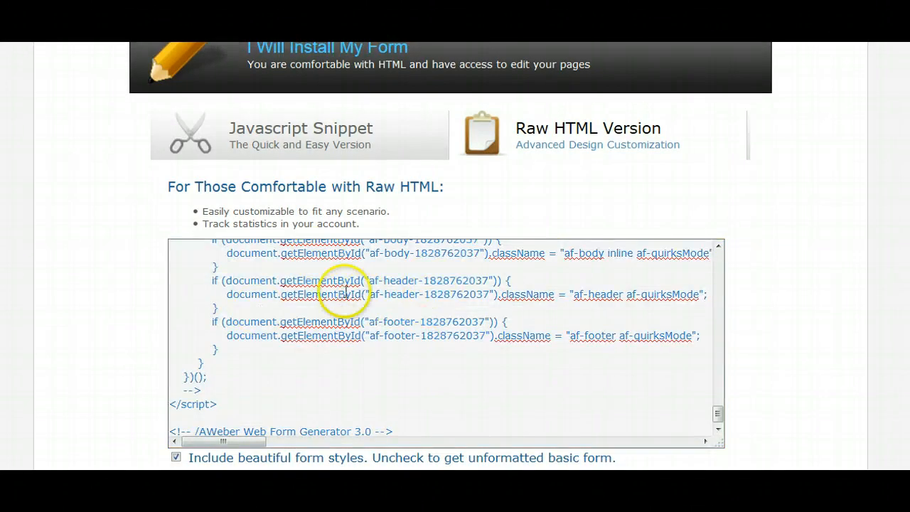
Switch the publishing method to Have AWeber Host My Form and copy the hosted form's link
{"action": "scroll", "coordinate": [361, 310], "scroll_direction": "up", "scroll_amount": 2}
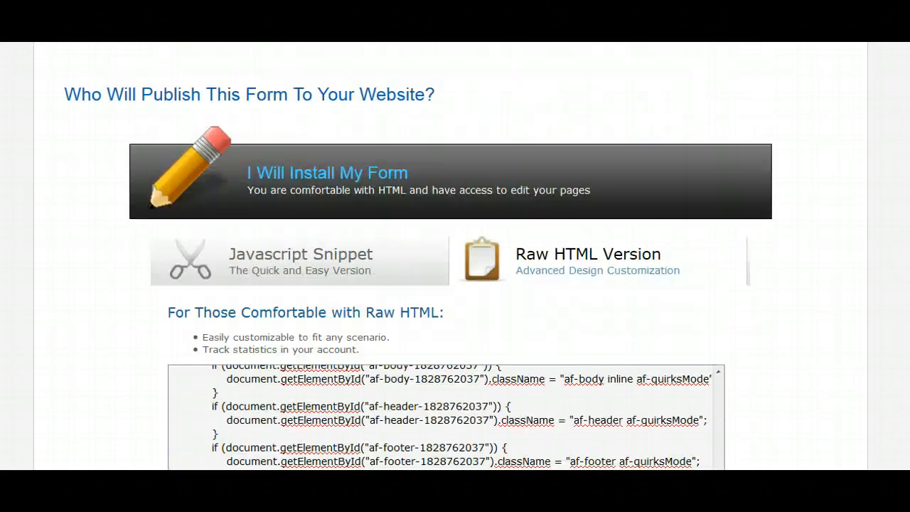
{"action": "left_click", "coordinate": [371, 178]}
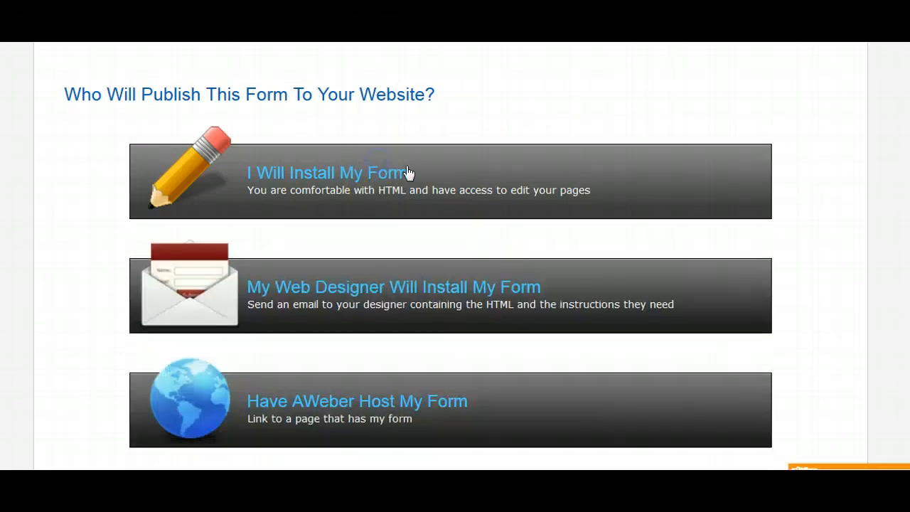
{"action": "scroll", "coordinate": [498, 312], "scroll_direction": "down", "scroll_amount": 1}
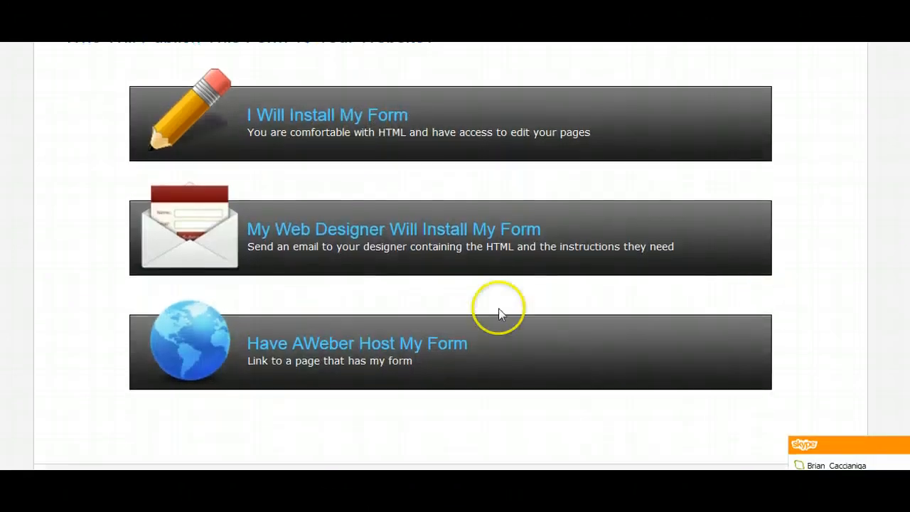
{"action": "left_click", "coordinate": [393, 339]}
{"action": "scroll", "coordinate": [482, 312], "scroll_direction": "down", "scroll_amount": 3}
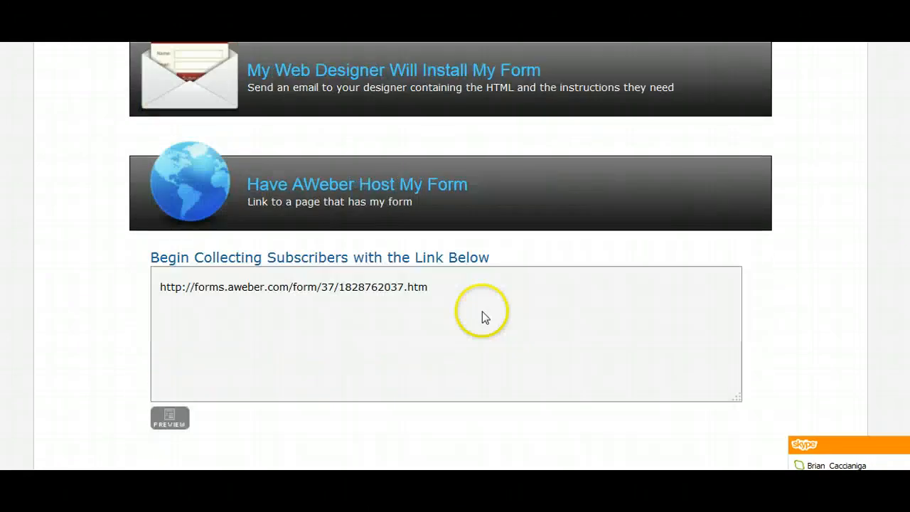
{"action": "triple_click", "coordinate": [381, 248]}
{"action": "right_click", "coordinate": [384, 249]}
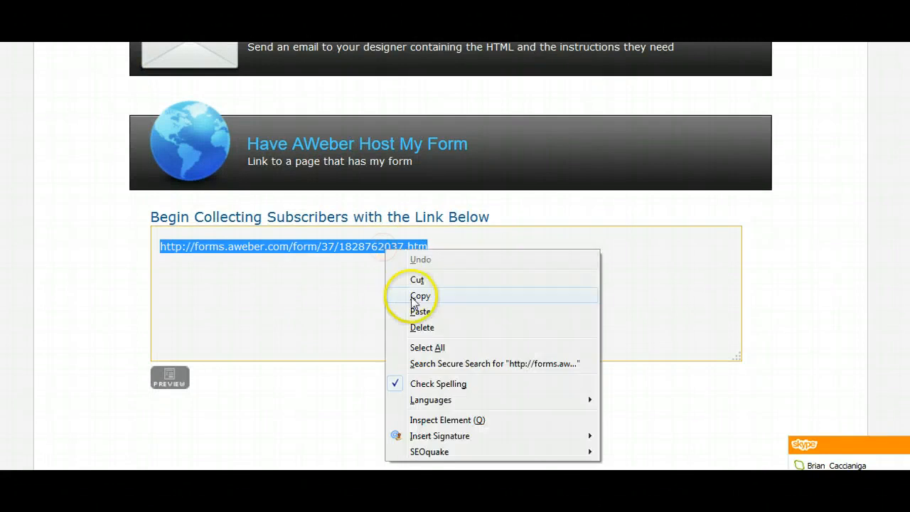
{"action": "left_click", "coordinate": [414, 296]}
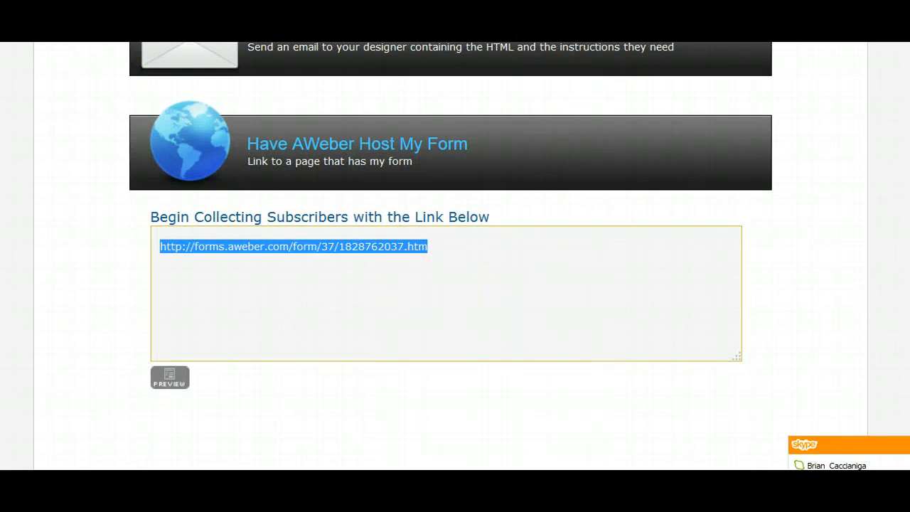
Open the copied form link in a new browser tab and look over the hosted sign up page
{"action": "key", "text": "ctrl+t"}
{"action": "right_click", "coordinate": [210, 39]}
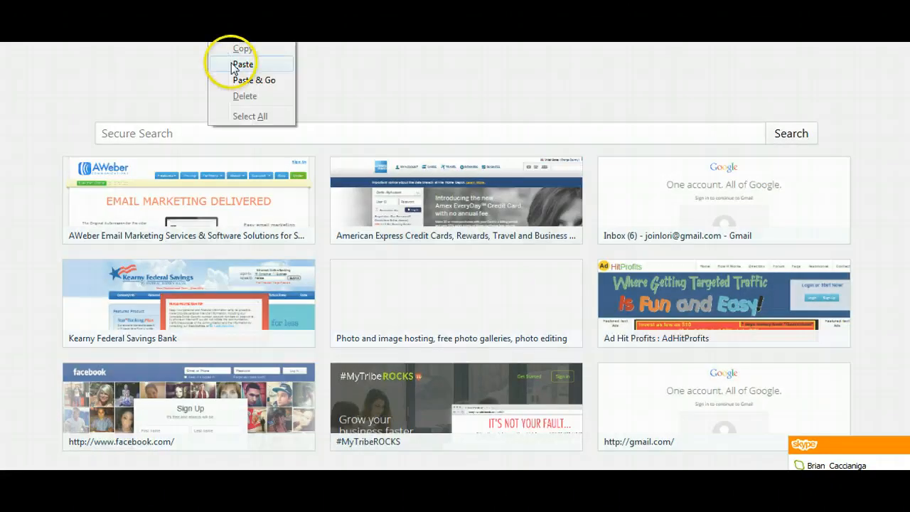
{"action": "left_click", "coordinate": [231, 63]}
{"action": "key", "text": "Return"}
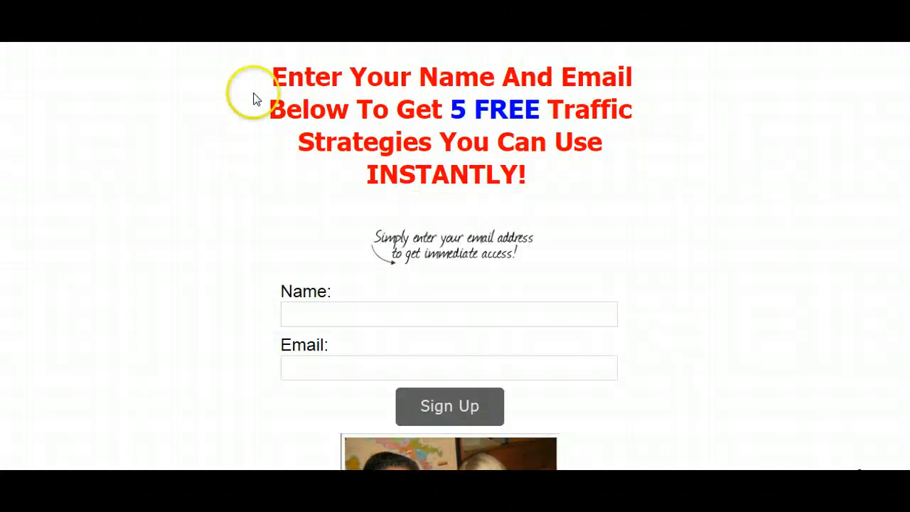
{"action": "scroll", "coordinate": [455, 255], "scroll_direction": "down", "scroll_amount": 2}
{"action": "scroll", "coordinate": [455, 256], "scroll_direction": "up", "scroll_amount": 2}
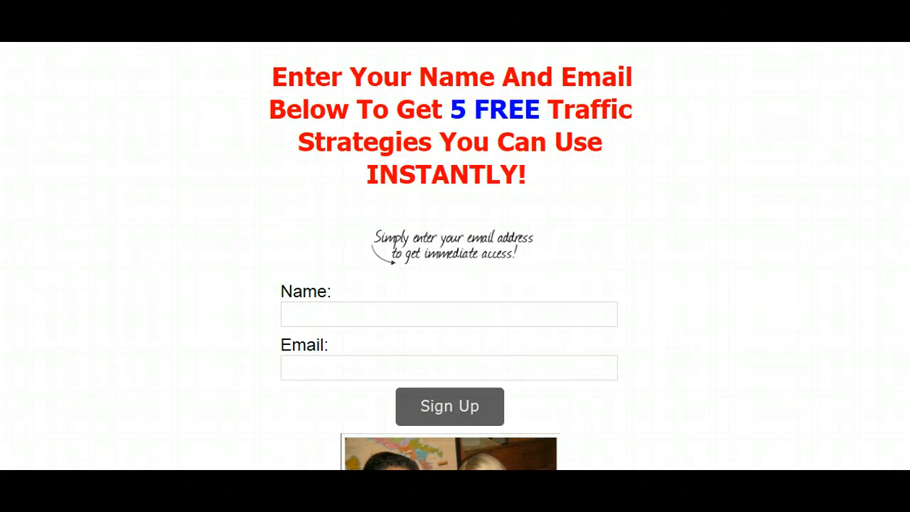
{"action": "scroll", "coordinate": [455, 255], "scroll_direction": "down", "scroll_amount": 1}
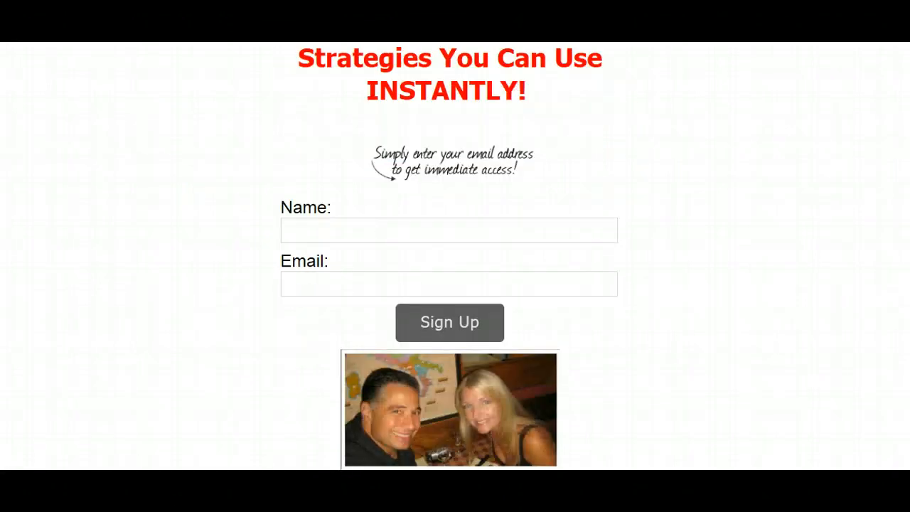
{"action": "scroll", "coordinate": [455, 256], "scroll_direction": "up", "scroll_amount": 1}
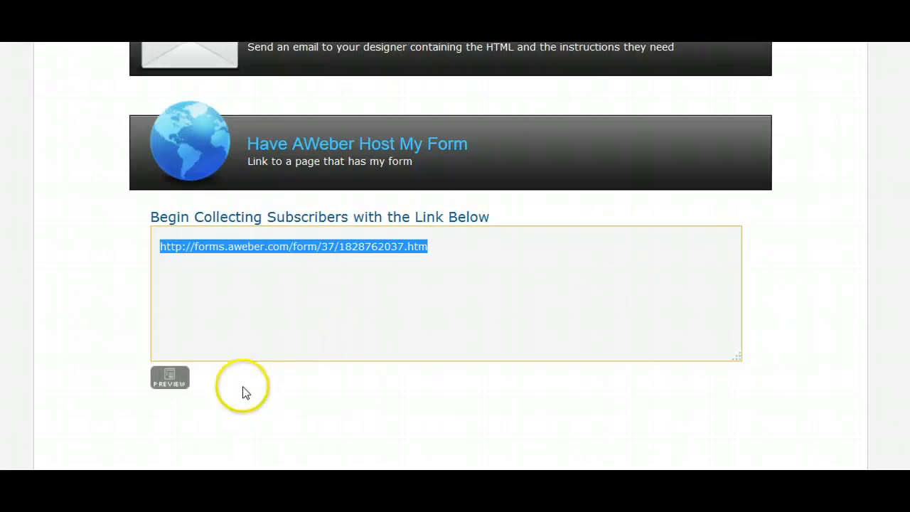
Return to the form's Publish page and open the list of sign up forms
{"action": "left_click", "coordinate": [242, 386]}
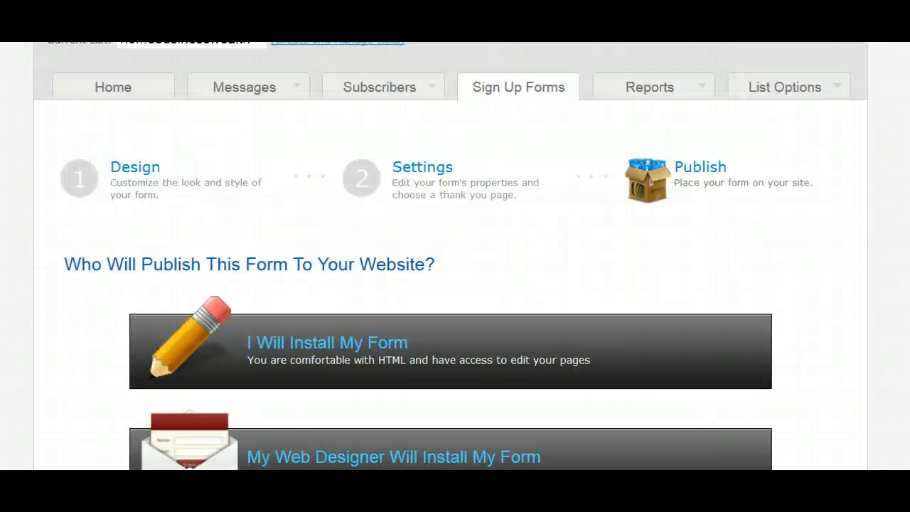
{"action": "scroll", "coordinate": [455, 255], "scroll_direction": "up", "scroll_amount": 1}
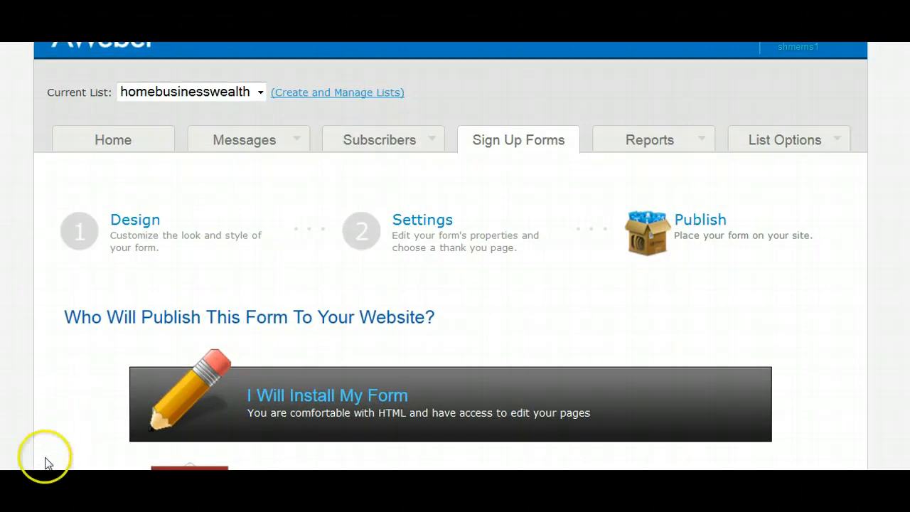
{"action": "scroll", "coordinate": [45, 462], "scroll_direction": "up", "scroll_amount": 1}
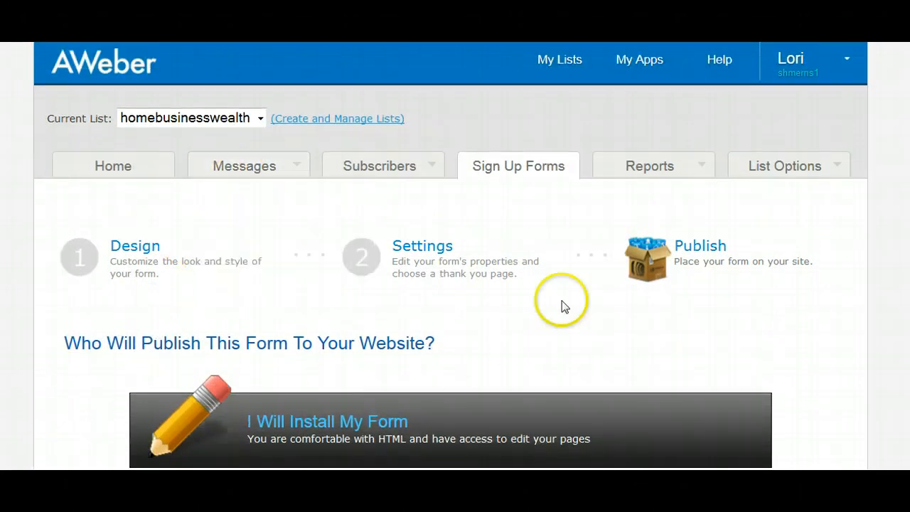
{"action": "left_click", "coordinate": [529, 172]}
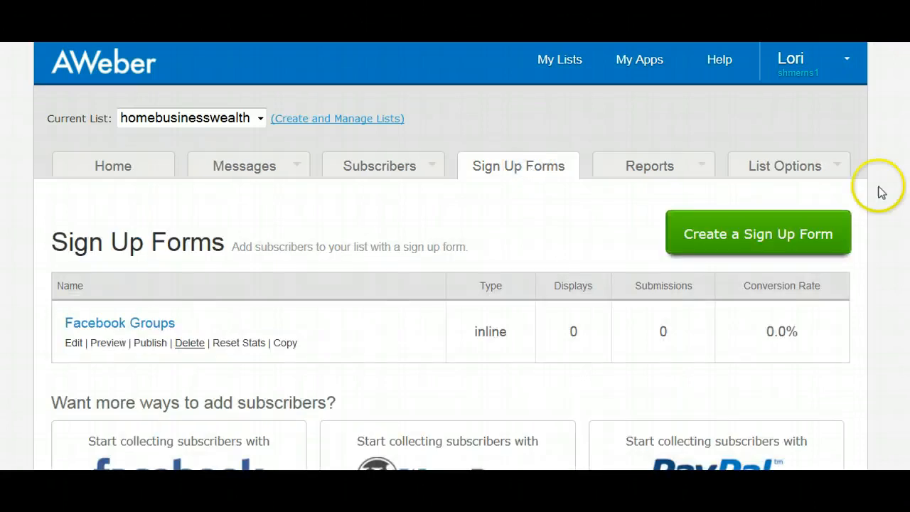
{"action": "scroll", "coordinate": [634, 243], "scroll_direction": "down", "scroll_amount": 2}
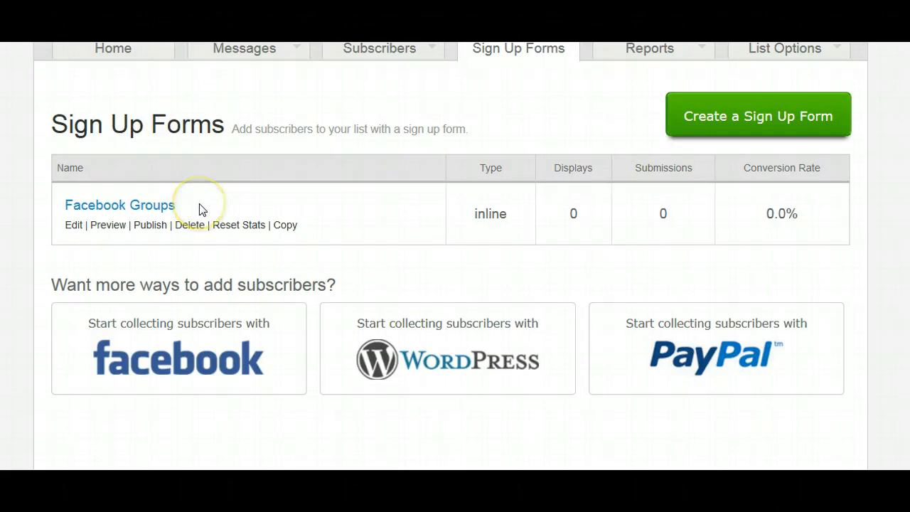
Reopen the Facebook Groups form for editing and go through to its Publish step to show the AWeber-hosted link
{"action": "left_click", "coordinate": [73, 227]}
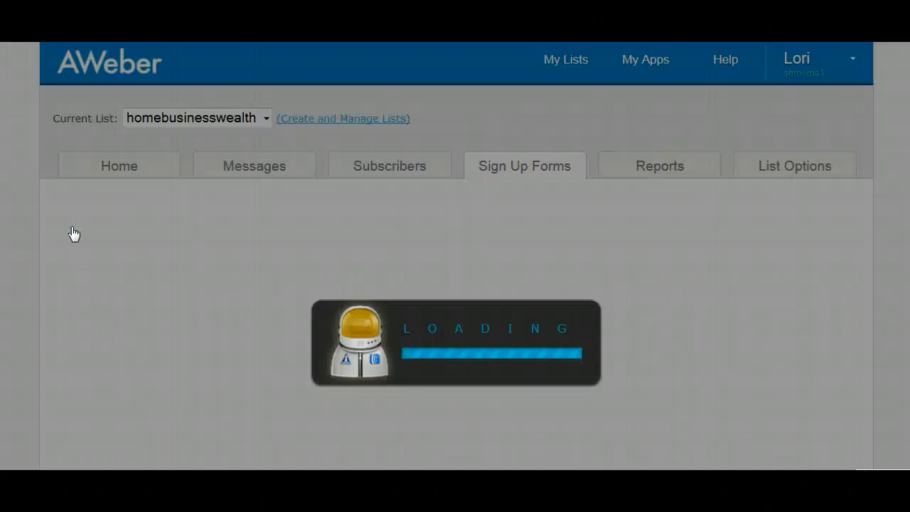
{"action": "scroll", "coordinate": [582, 214], "scroll_direction": "down", "scroll_amount": 12}
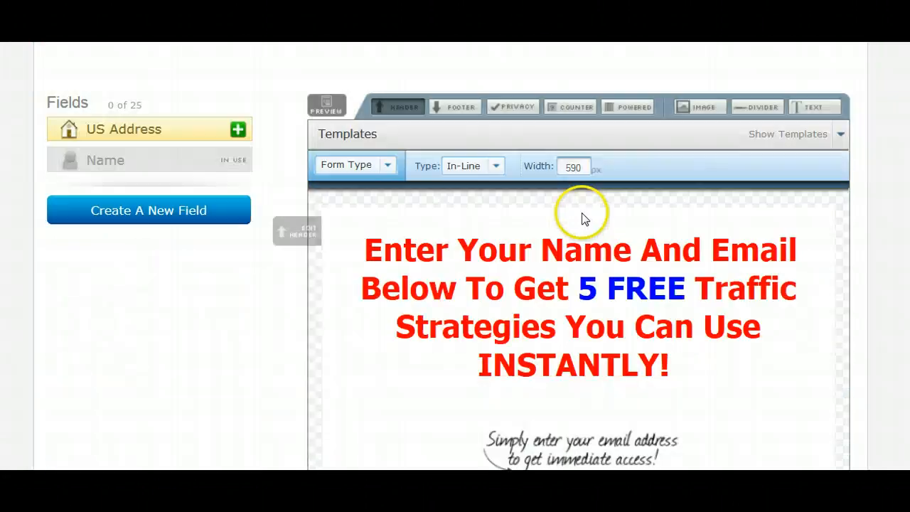
{"action": "left_click", "coordinate": [789, 322]}
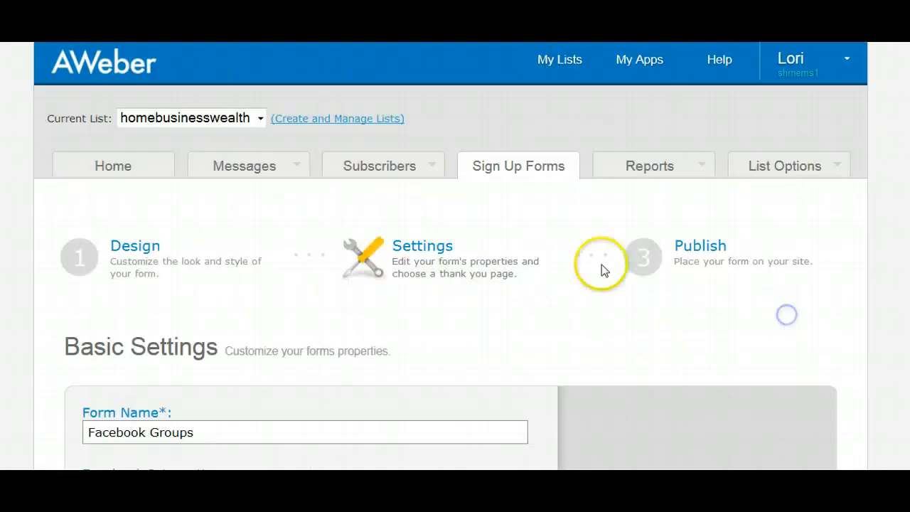
{"action": "scroll", "coordinate": [561, 264], "scroll_direction": "down", "scroll_amount": 10}
{"action": "left_click", "coordinate": [246, 269]}
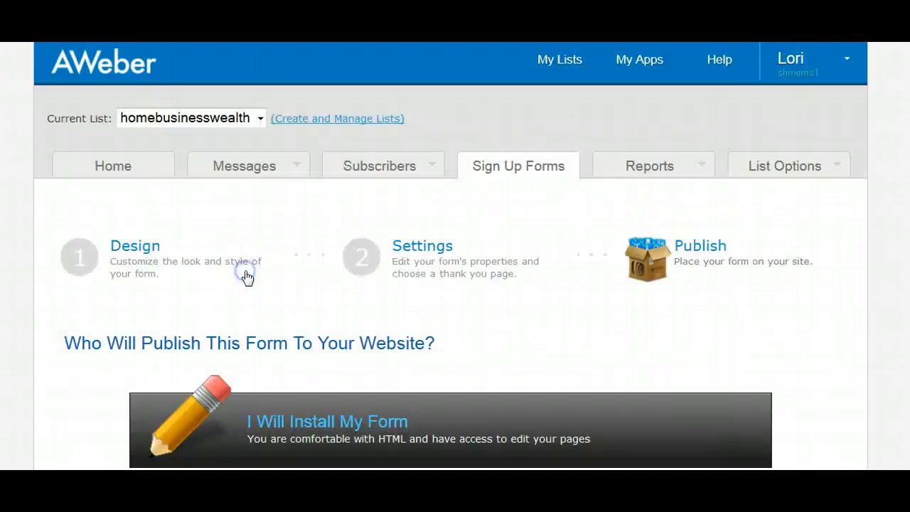
{"action": "scroll", "coordinate": [278, 278], "scroll_direction": "down", "scroll_amount": 5}
{"action": "left_click", "coordinate": [300, 263]}
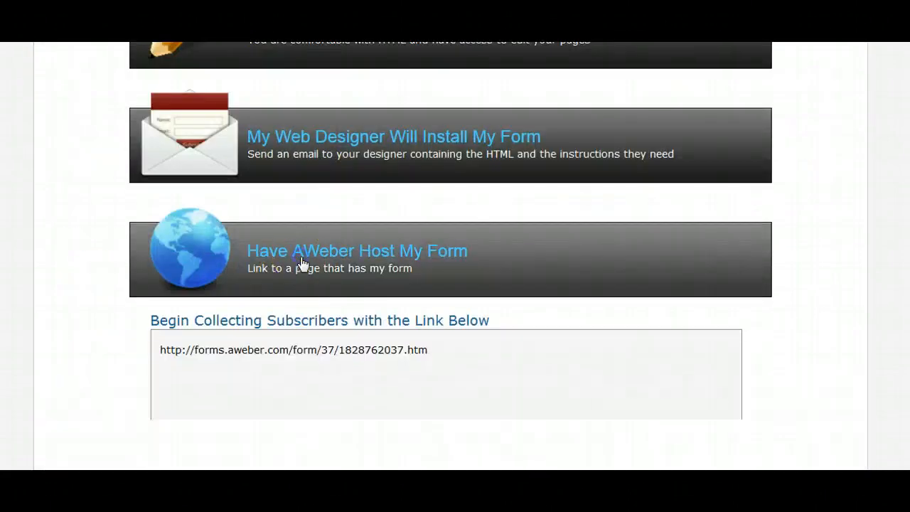
{"action": "left_click", "coordinate": [293, 350]}
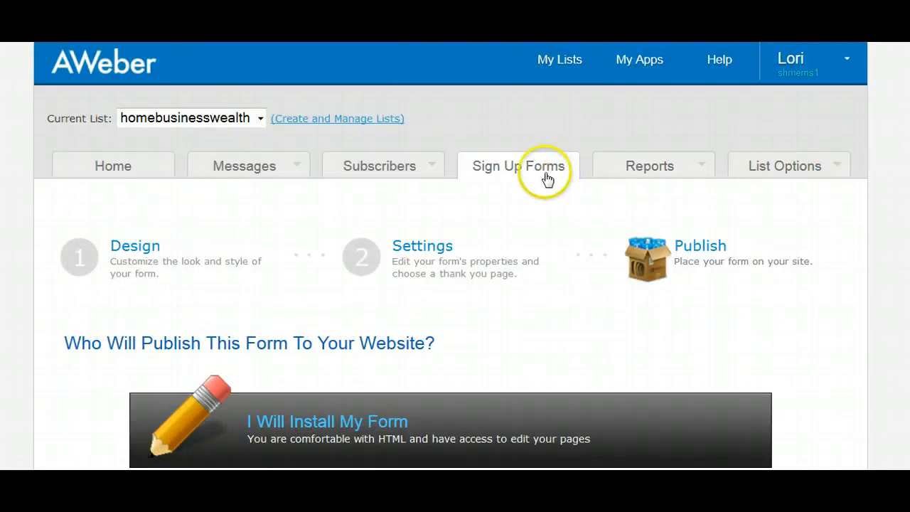
Go back to the sign up forms list and make a copy of the Facebook Groups form
{"action": "left_click", "coordinate": [542, 174]}
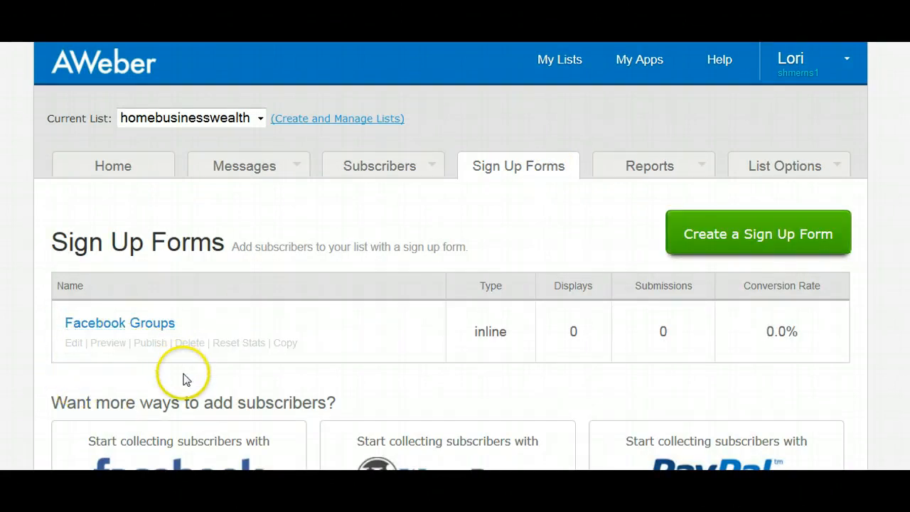
{"action": "scroll", "coordinate": [450, 256], "scroll_direction": "down", "scroll_amount": 1}
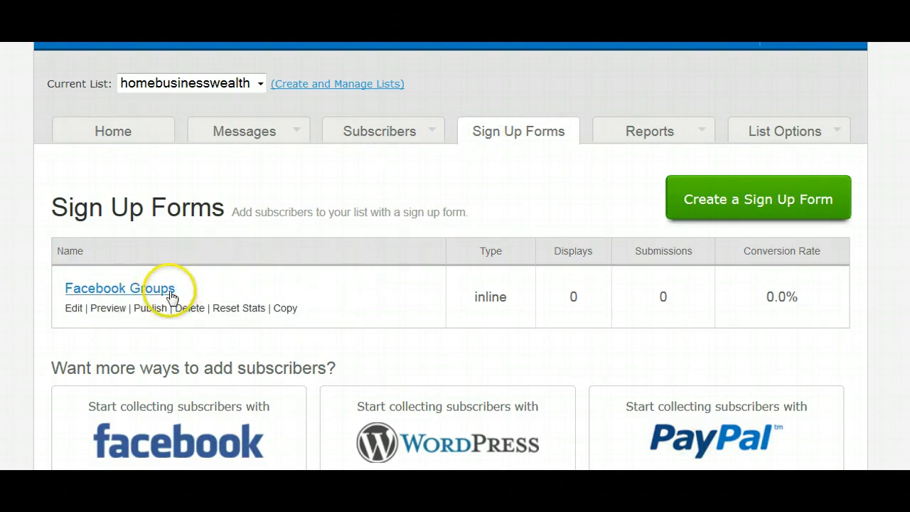
{"action": "left_click", "coordinate": [285, 309]}
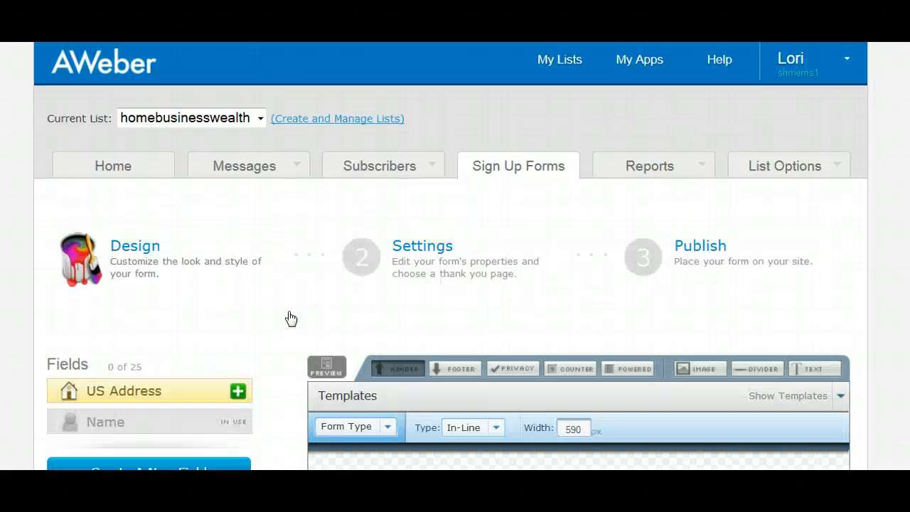
Look over the copied form's design, continue to its settings, rename the form to Twitter and save it
{"action": "scroll", "coordinate": [609, 233], "scroll_direction": "down", "scroll_amount": 4}
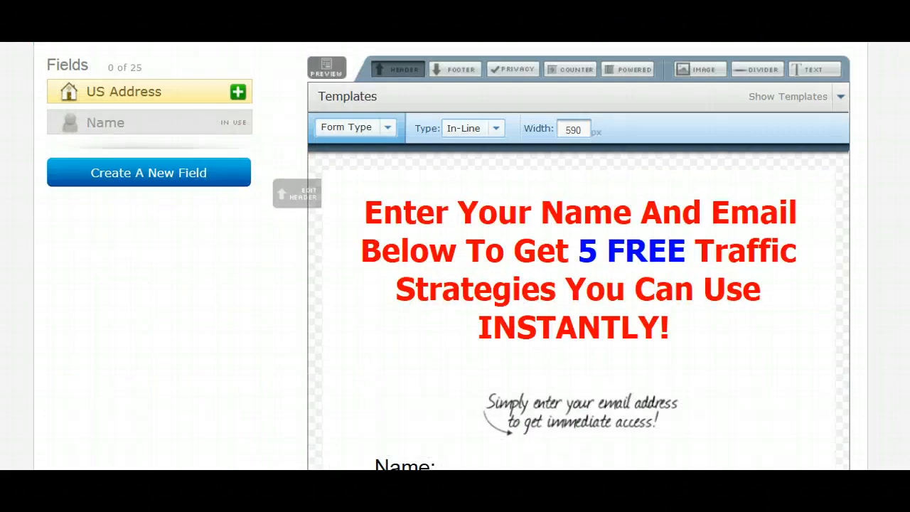
{"action": "scroll", "coordinate": [578, 256], "scroll_direction": "down", "scroll_amount": 5}
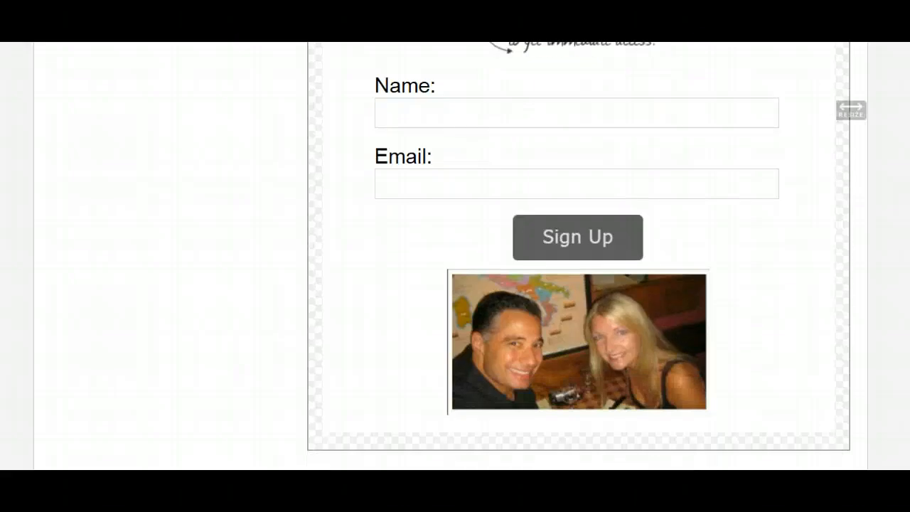
{"action": "scroll", "coordinate": [877, 291], "scroll_direction": "up", "scroll_amount": 5}
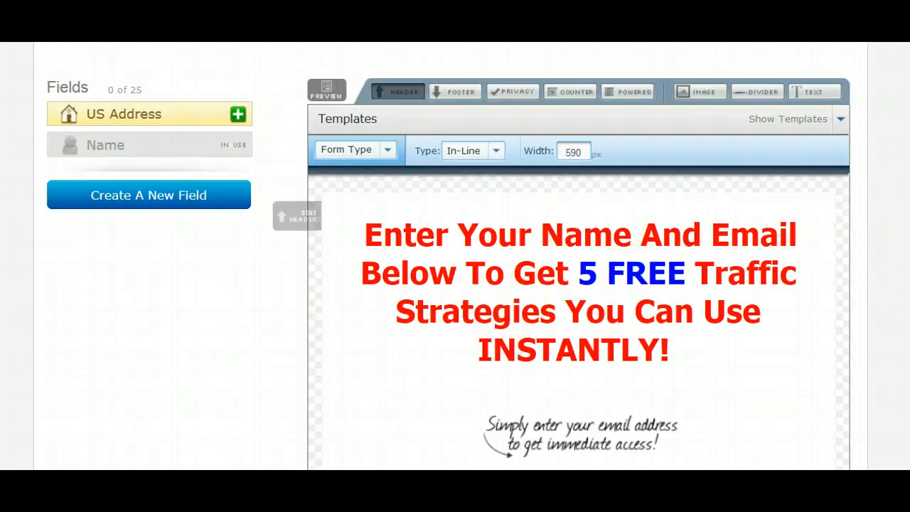
{"action": "scroll", "coordinate": [785, 384], "scroll_direction": "down", "scroll_amount": 7}
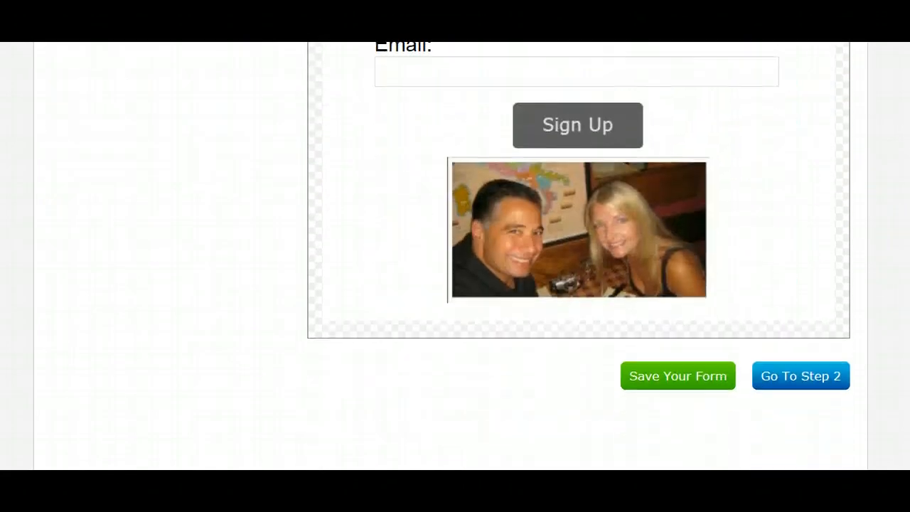
{"action": "left_click", "coordinate": [785, 383]}
{"action": "scroll", "coordinate": [715, 311], "scroll_direction": "down", "scroll_amount": 4}
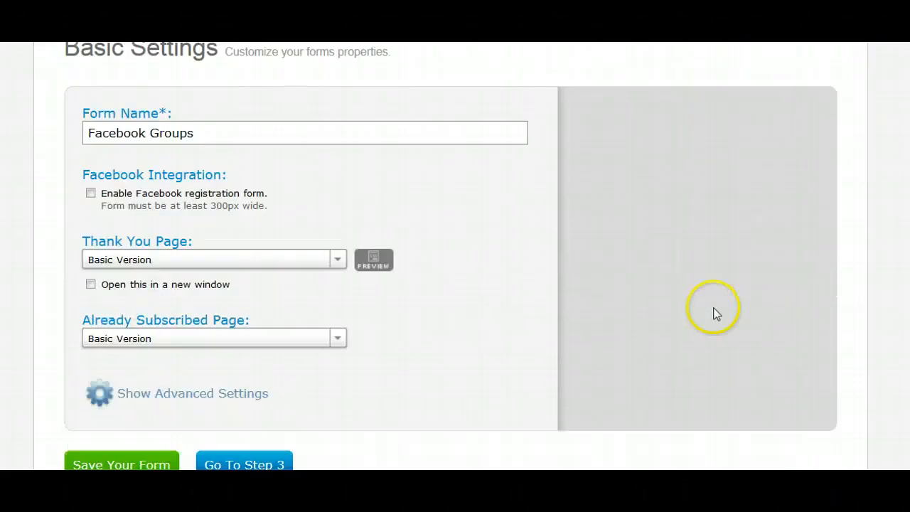
{"action": "left_click_drag", "start_coordinate": [203, 134], "coordinate": [77, 137]}
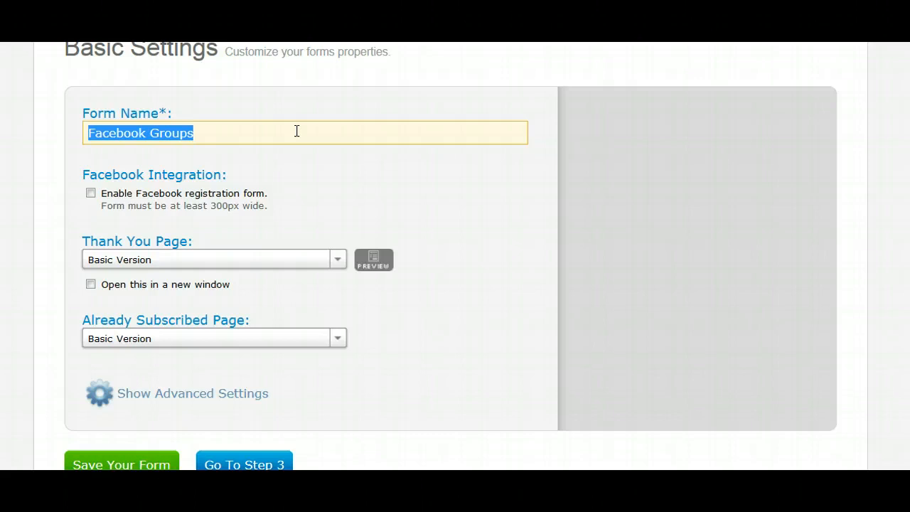
{"action": "type", "text": "Twitter"}
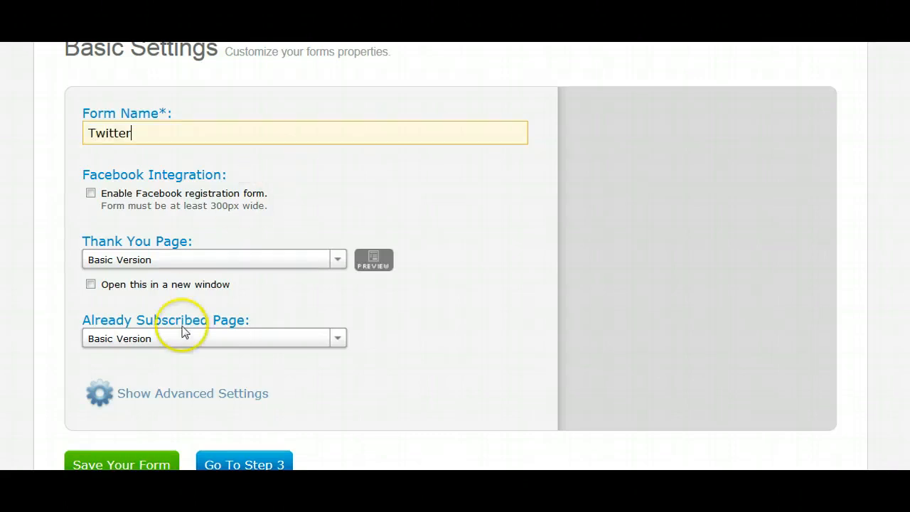
{"action": "scroll", "coordinate": [182, 325], "scroll_direction": "down", "scroll_amount": 3}
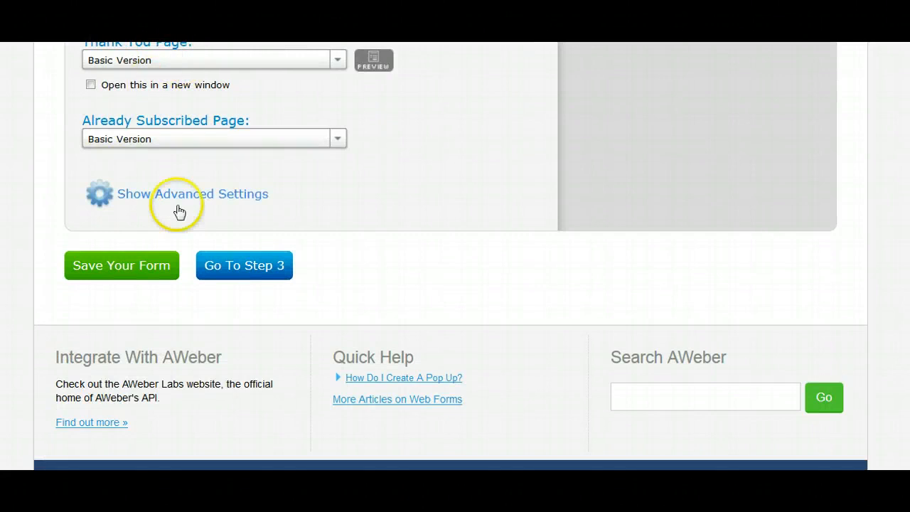
{"action": "left_click", "coordinate": [148, 264]}
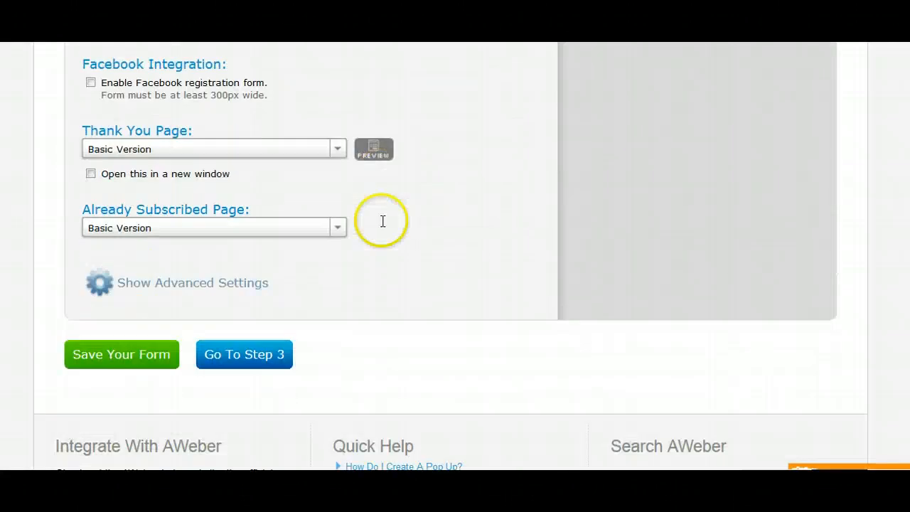
Go on to the Twitter form's Publish step and show its AWeber-hosted form link
{"action": "scroll", "coordinate": [381, 220], "scroll_direction": "down", "scroll_amount": 5}
{"action": "left_click", "coordinate": [240, 355]}
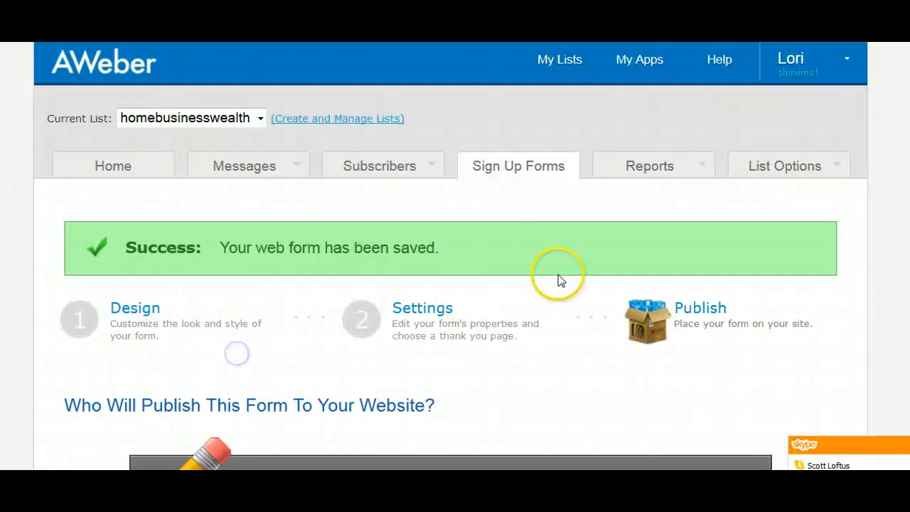
{"action": "scroll", "coordinate": [560, 265], "scroll_direction": "down", "scroll_amount": 6}
{"action": "left_click", "coordinate": [415, 327]}
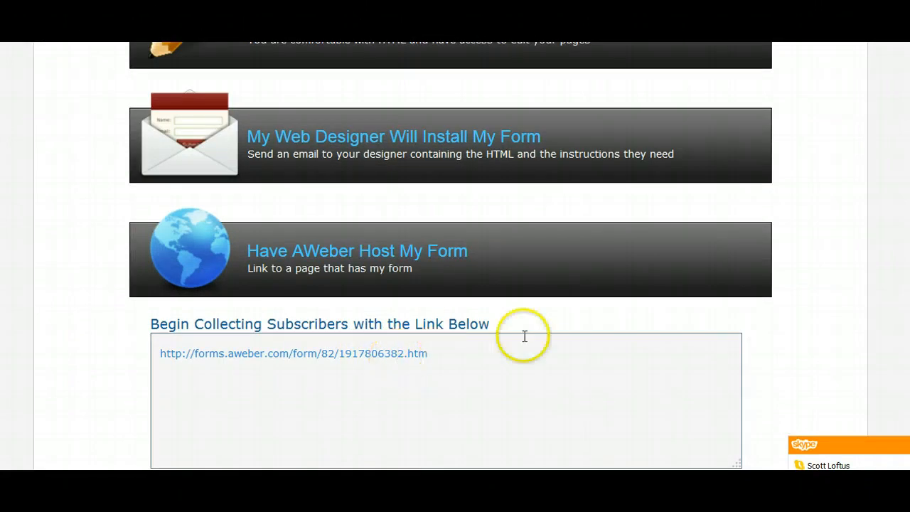
Return to the list of sign up forms and look over its Facebook Groups and Twitter entries
{"action": "scroll", "coordinate": [768, 130], "scroll_direction": "up", "scroll_amount": 5}
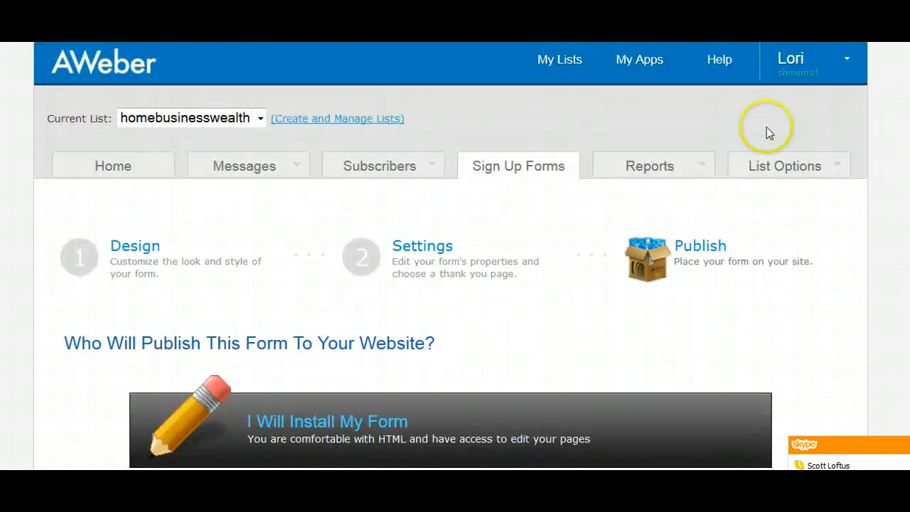
{"action": "left_click", "coordinate": [522, 175]}
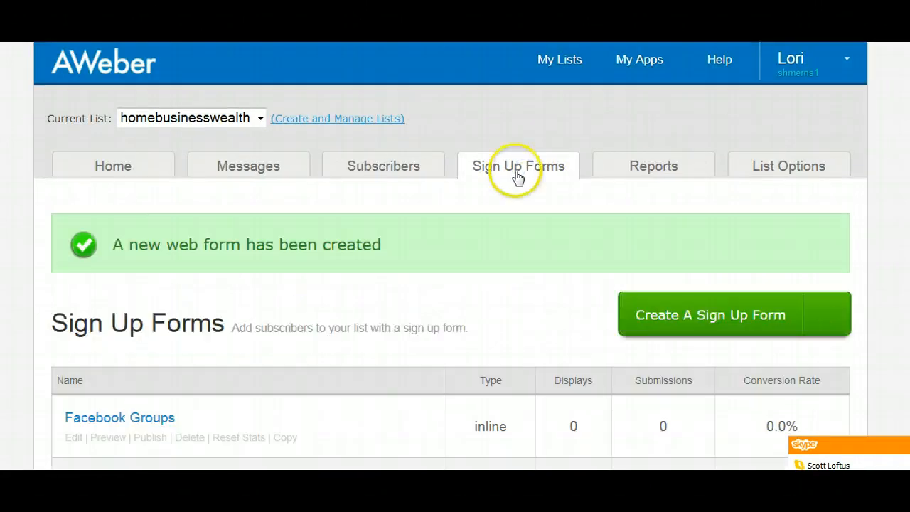
{"action": "scroll", "coordinate": [517, 176], "scroll_direction": "down", "scroll_amount": 3}
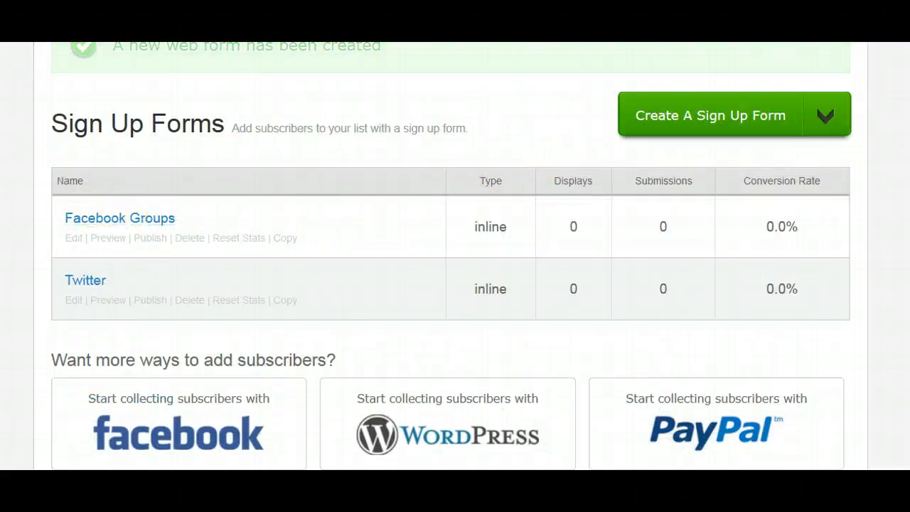
{"action": "scroll", "coordinate": [451, 256], "scroll_direction": "up", "scroll_amount": 1}
{"action": "scroll", "coordinate": [860, 202], "scroll_direction": "down", "scroll_amount": 2}
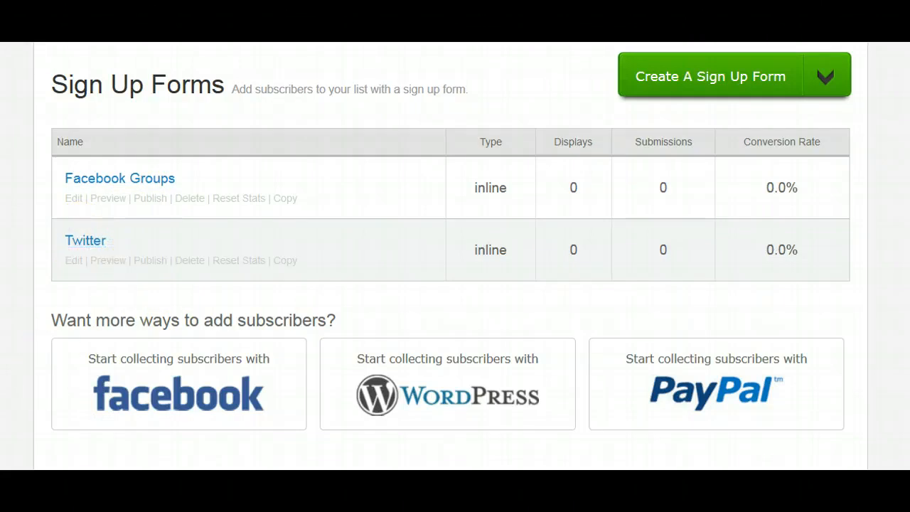
{"action": "key", "text": "super"}
{"action": "left_click", "coordinate": [71, 56]}
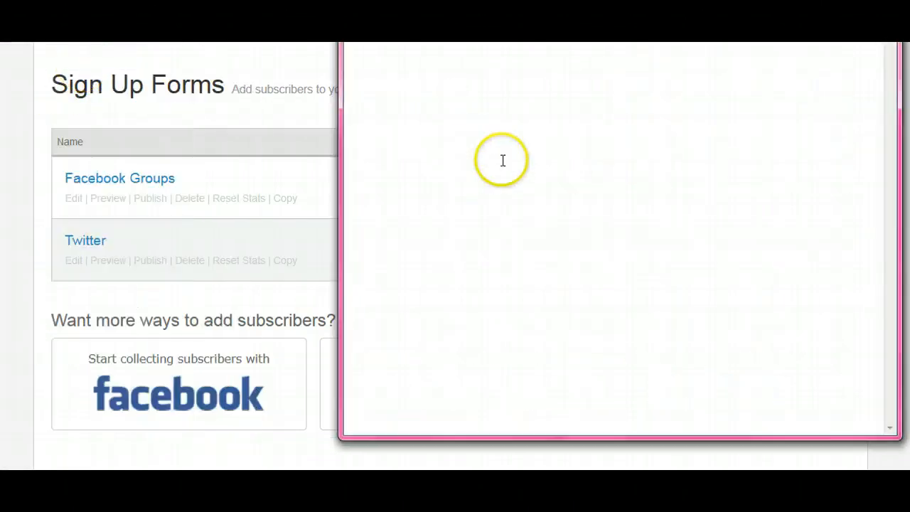
{"action": "right_click", "coordinate": [502, 161]}
{"action": "left_click", "coordinate": [539, 223]}
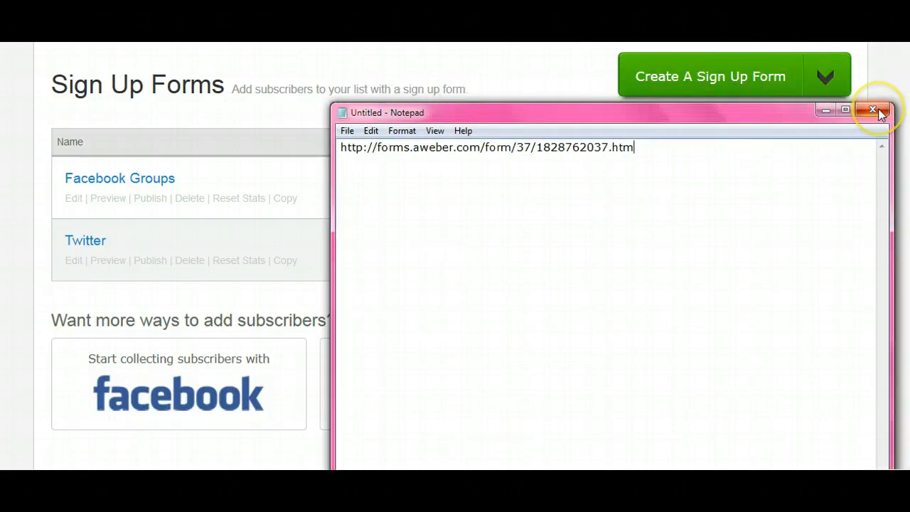
{"action": "left_click", "coordinate": [342, 147]}
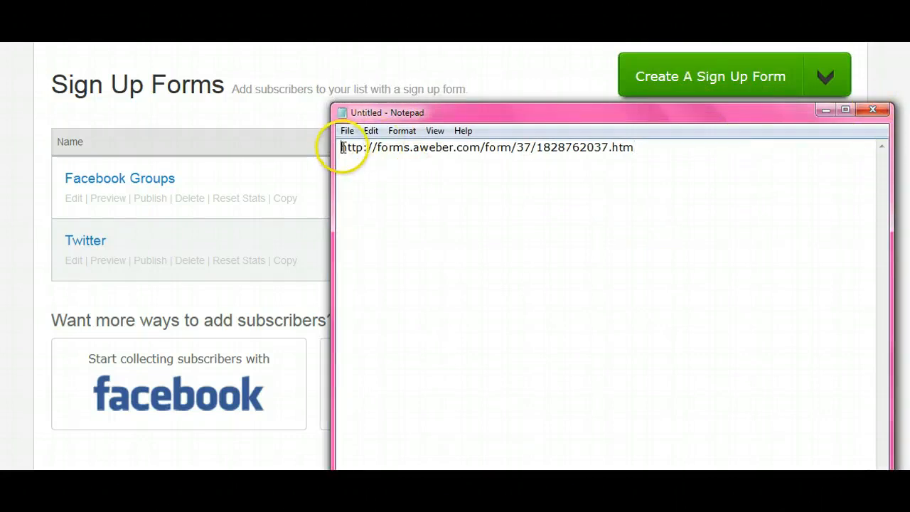
{"action": "type", "text": "Twi"}
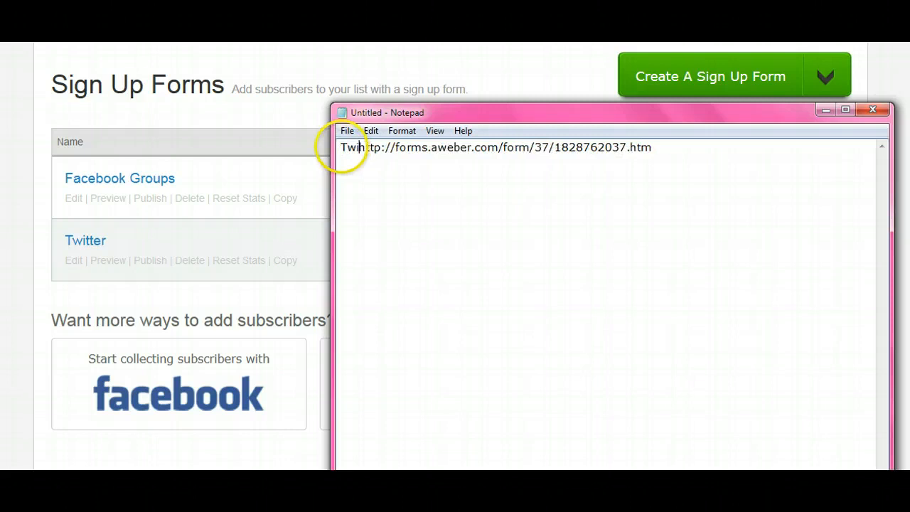
{"action": "type", "text": "tter:"}
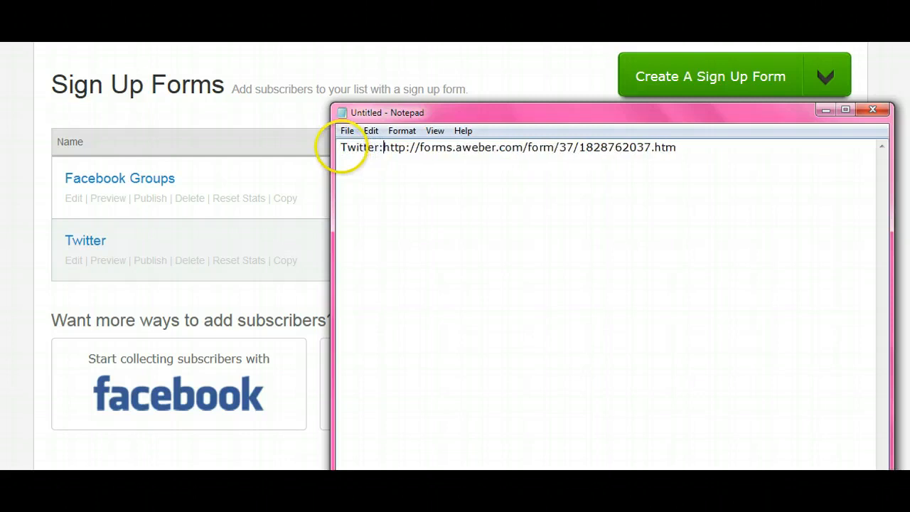
{"action": "key", "text": "Return"}
Add a "Facebook:" entry with the pasted form link below the Twitter one, and close Notepad without saving
{"action": "left_click", "coordinate": [684, 158]}
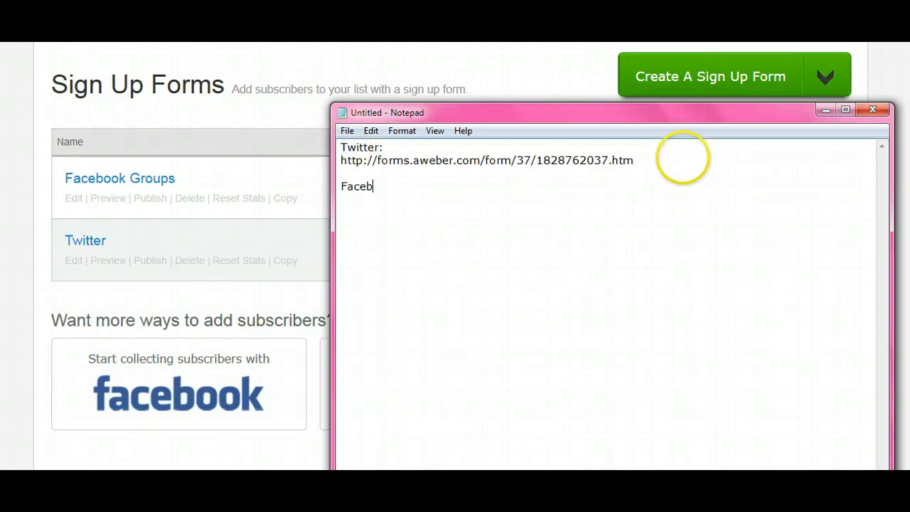
{"action": "type", "text": "Facebook."}
{"action": "key", "text": "BackSpace"}
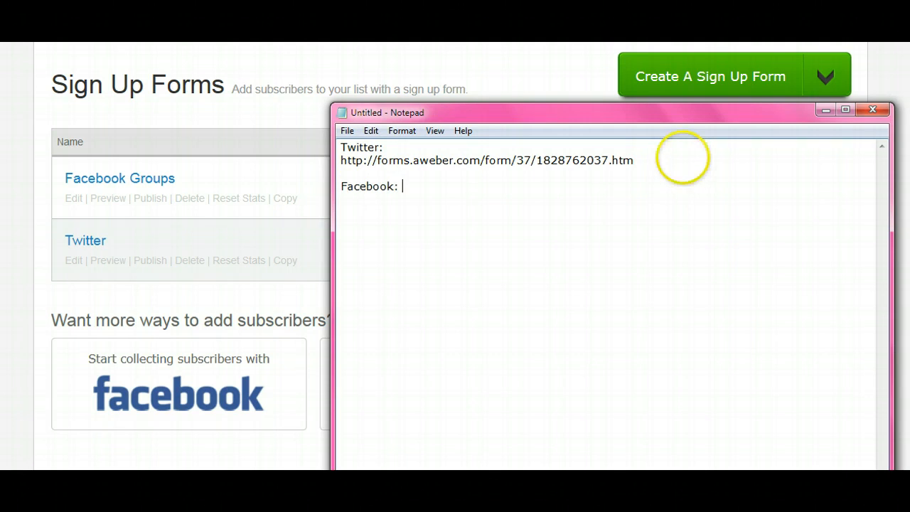
{"action": "right_click", "coordinate": [584, 186]}
{"action": "left_click", "coordinate": [618, 249]}
{"action": "left_click", "coordinate": [678, 159]}
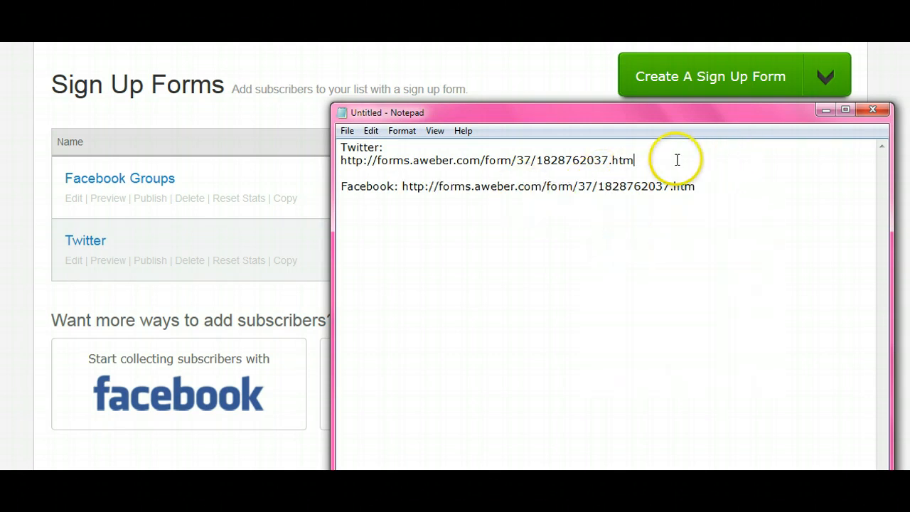
{"action": "key", "text": "Return"}
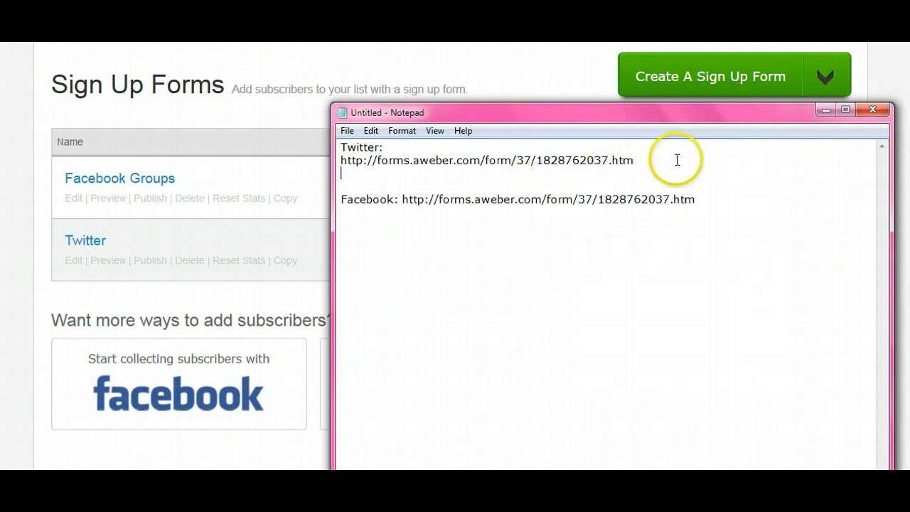
{"action": "left_click", "coordinate": [872, 109]}
{"action": "left_click", "coordinate": [488, 236]}
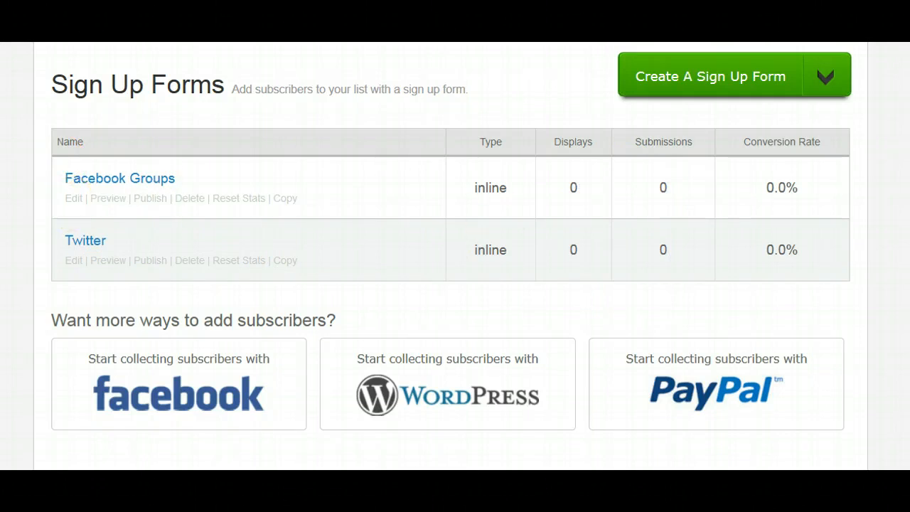
Open the Follow Up Series of the homebusinesswealth list and start creating the first follow up message
{"action": "scroll", "coordinate": [36, 217], "scroll_direction": "up", "scroll_amount": 2}
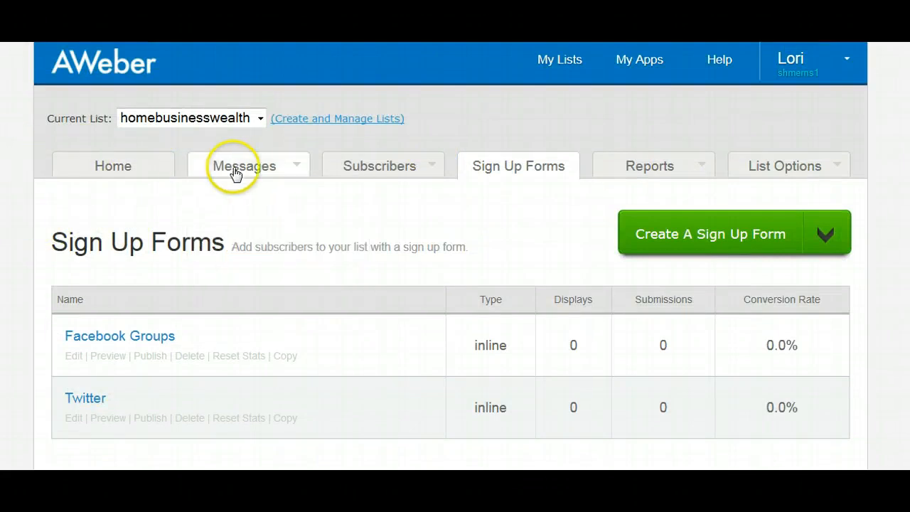
{"action": "mouse_move", "coordinate": [244, 171]}
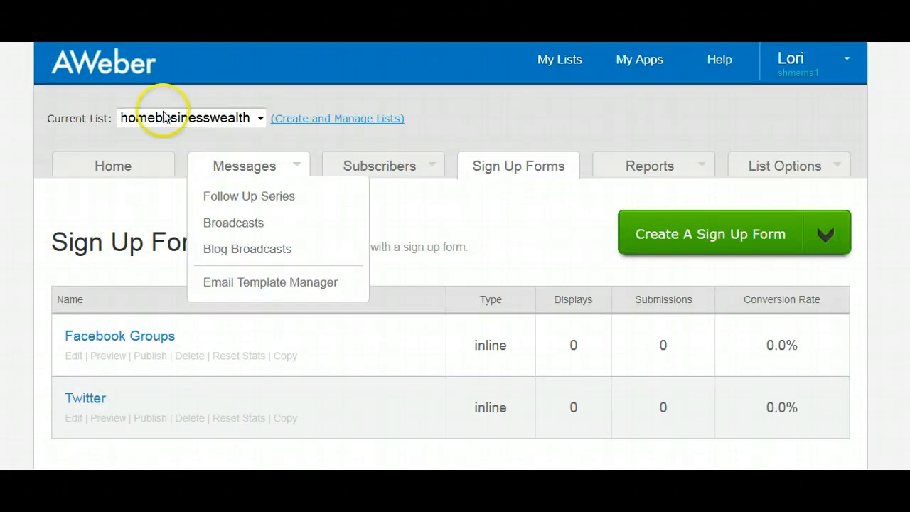
{"action": "left_click", "coordinate": [274, 201]}
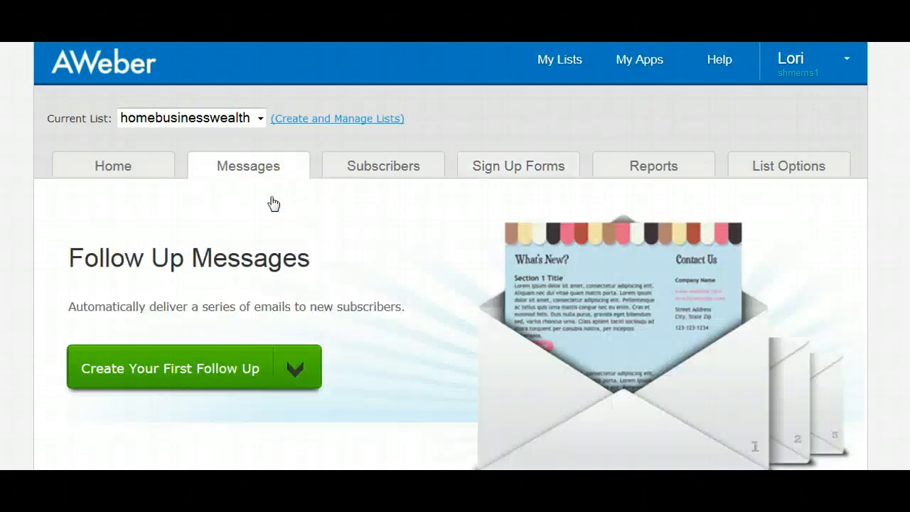
{"action": "left_click", "coordinate": [192, 365]}
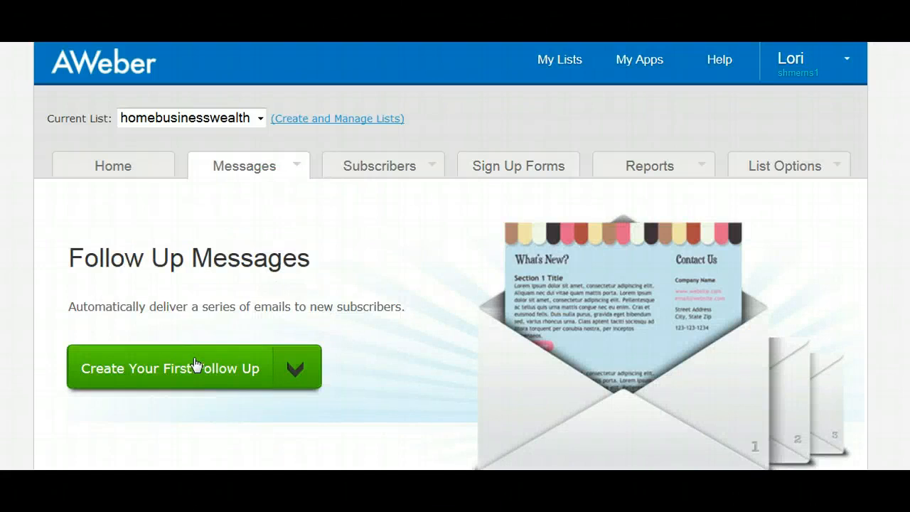
{"action": "left_click", "coordinate": [200, 361]}
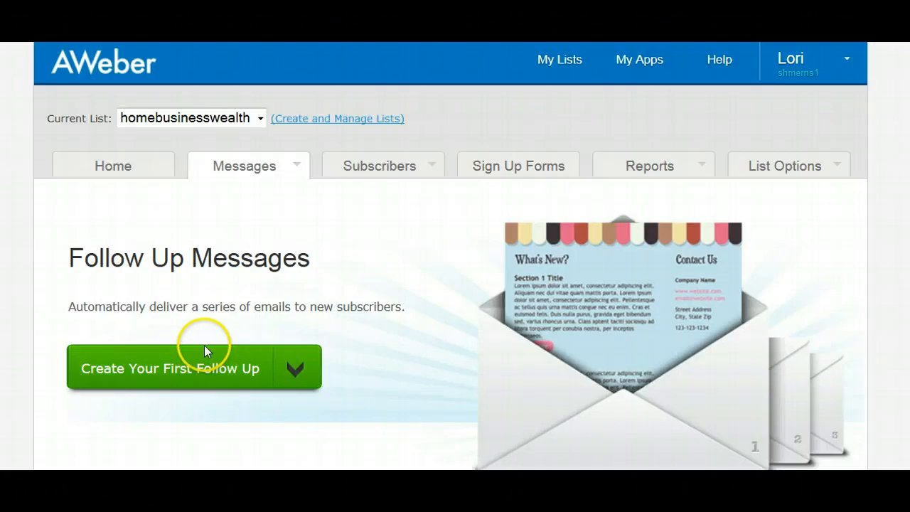
{"action": "left_click", "coordinate": [217, 351]}
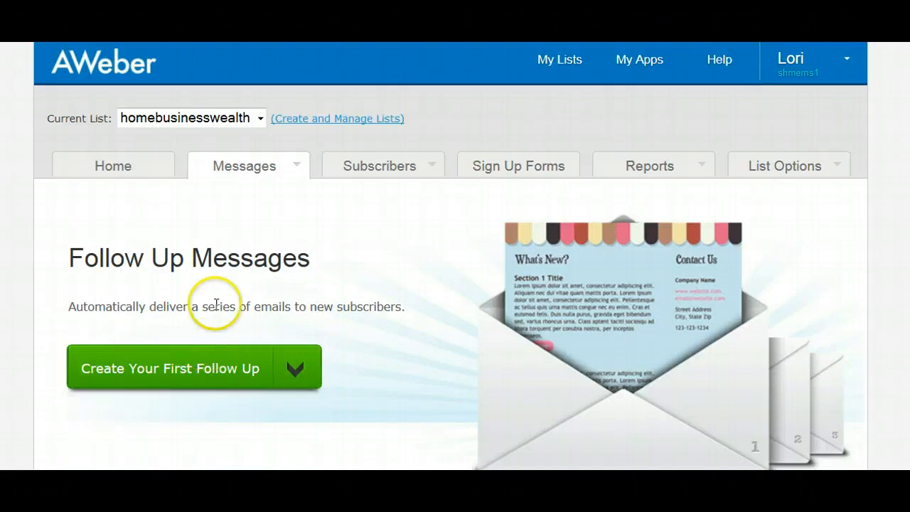
{"action": "scroll", "coordinate": [218, 335], "scroll_direction": "down", "scroll_amount": 2}
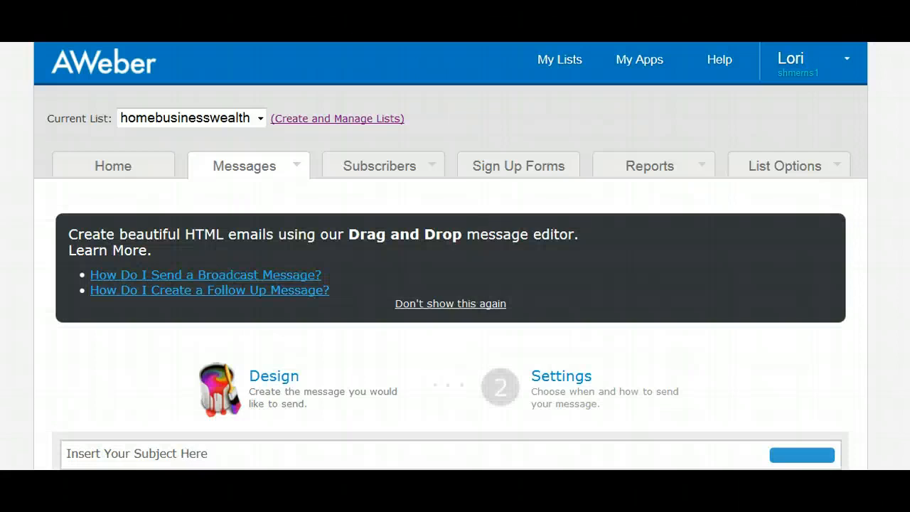
Replace the message's subject placeholder with "Here are the 5 FREE traffic Strategies you asked for!"
{"action": "scroll", "coordinate": [888, 101], "scroll_direction": "down", "scroll_amount": 3}
{"action": "scroll", "coordinate": [561, 207], "scroll_direction": "down", "scroll_amount": 3}
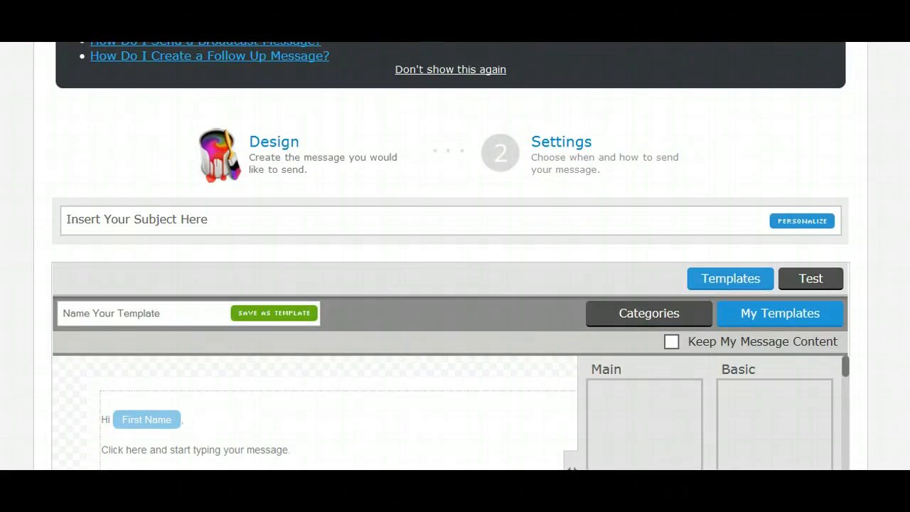
{"action": "scroll", "coordinate": [97, 248], "scroll_direction": "down", "scroll_amount": 3}
{"action": "scroll", "coordinate": [97, 248], "scroll_direction": "up", "scroll_amount": 2}
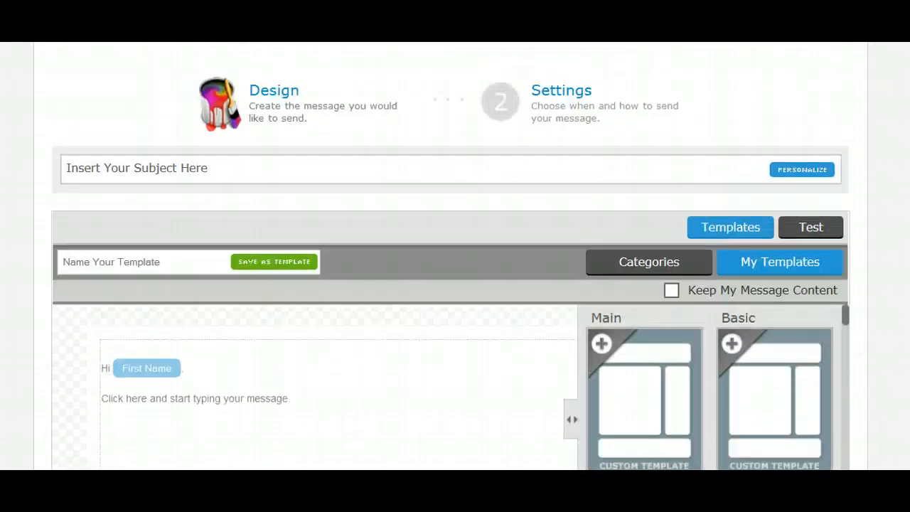
{"action": "left_click", "coordinate": [191, 176]}
{"action": "left_click_drag", "start_coordinate": [212, 176], "coordinate": [25, 186]}
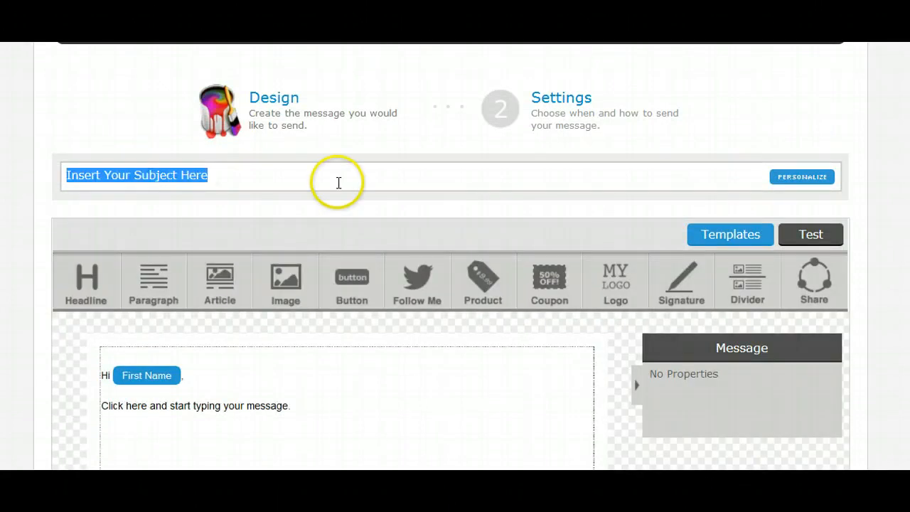
{"action": "type", "text": "H"}
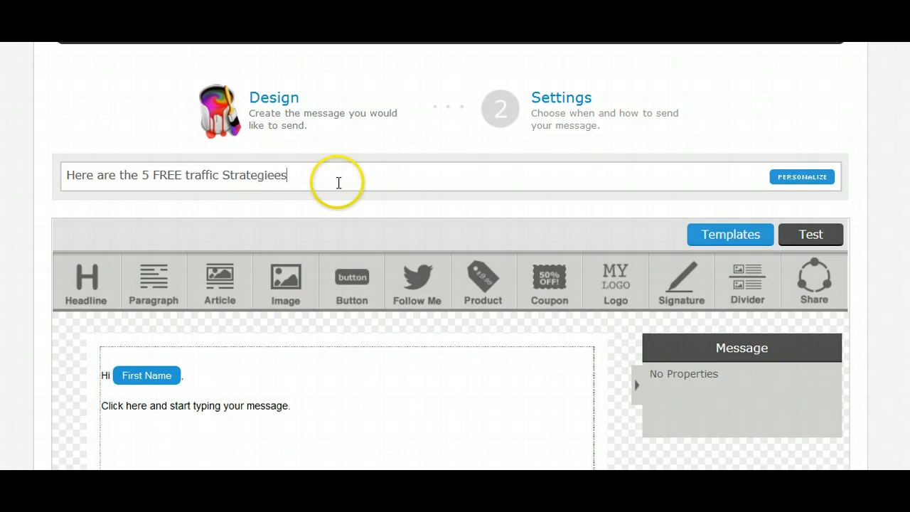
{"action": "type", "text": "you"}
{"action": "key", "text": "Delete"}
{"action": "type", "text": "asked for!"}
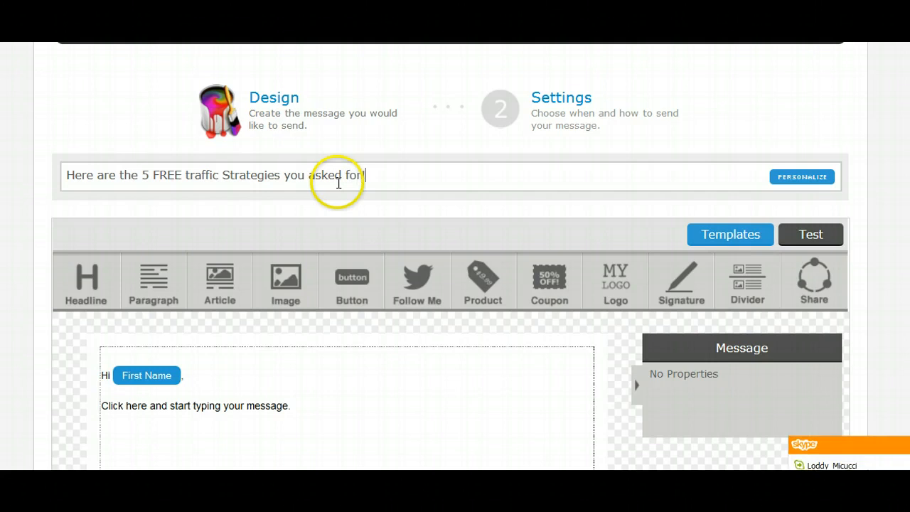
Put the tag "[OPEN]" in front of the subject text
{"action": "left_click", "coordinate": [66, 174]}
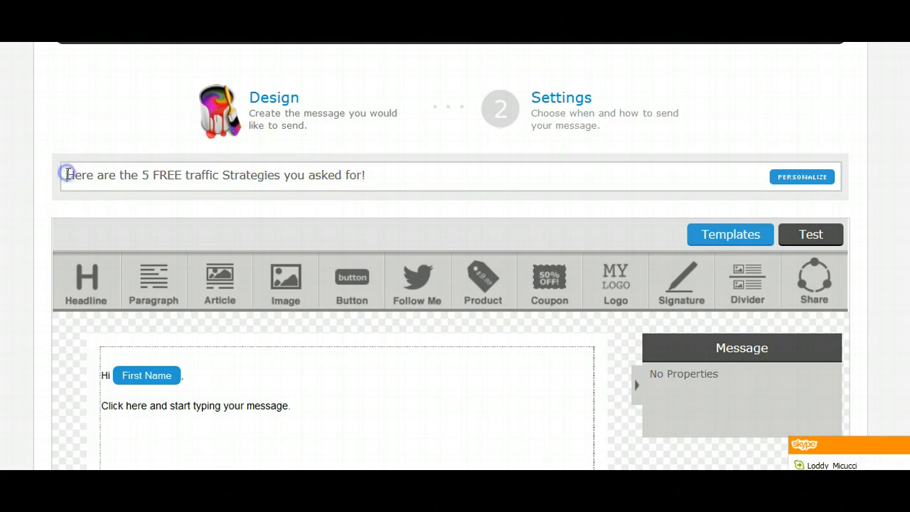
{"action": "type", "text": "OPEN"}
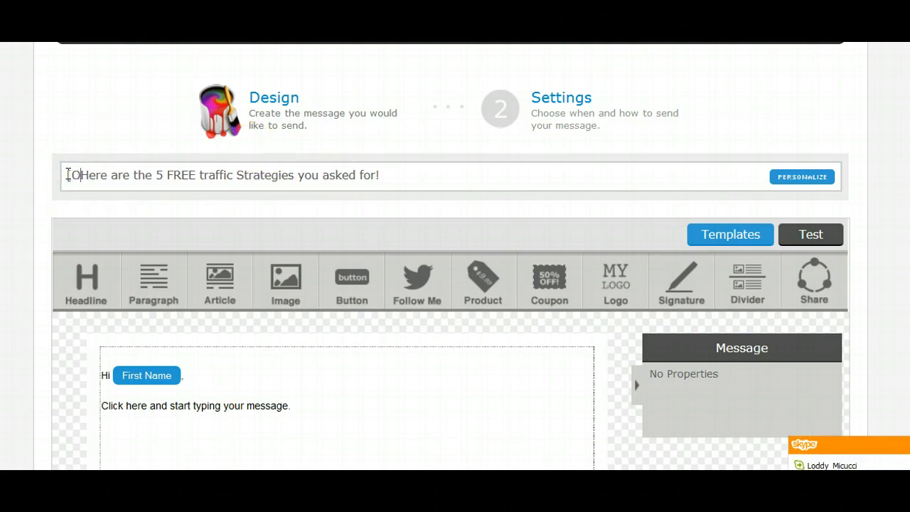
{"action": "type", "text": "}"}
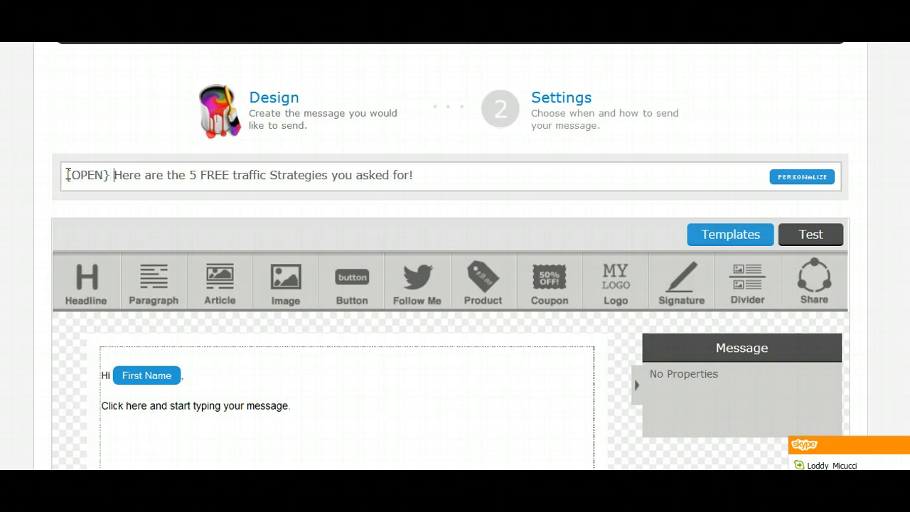
{"action": "key", "text": "BackSpace"}
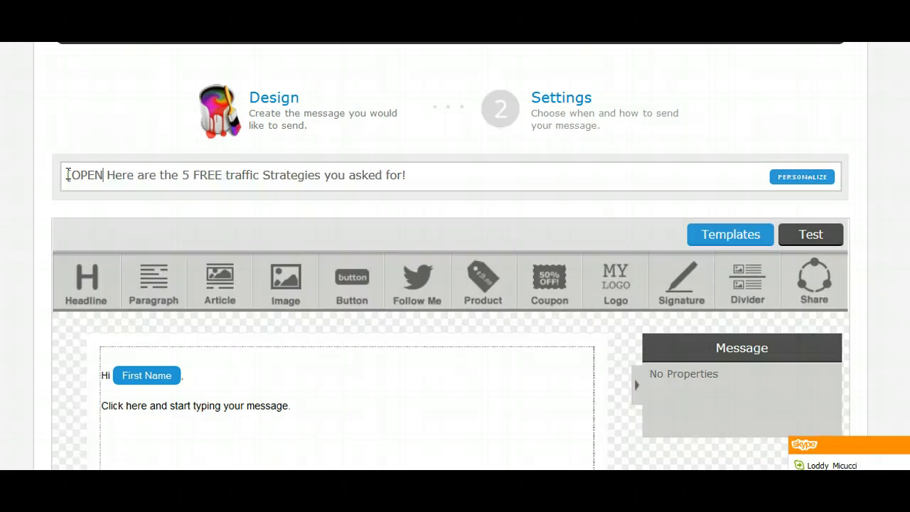
{"action": "type", "text": "]"}
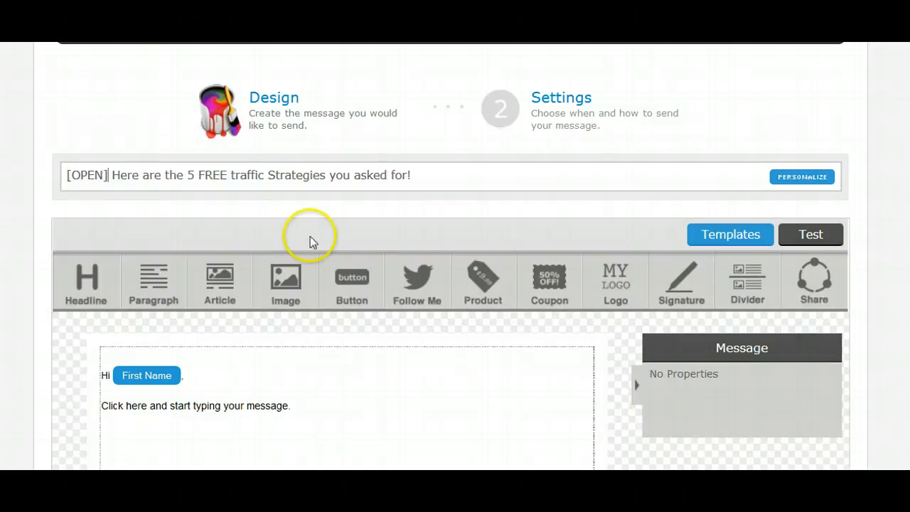
Clear the default greeting and placeholder sentence from the message's paragraph block
{"action": "scroll", "coordinate": [451, 284], "scroll_direction": "down", "scroll_amount": 1}
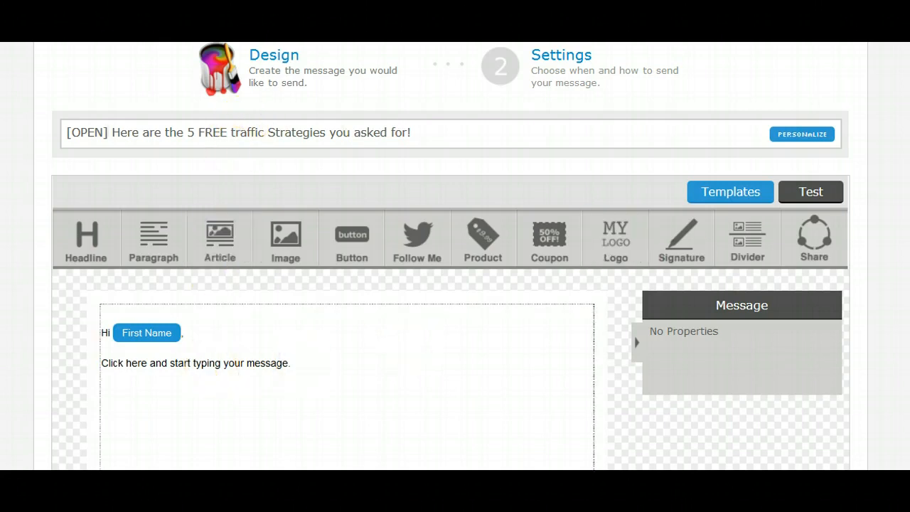
{"action": "scroll", "coordinate": [356, 345], "scroll_direction": "down", "scroll_amount": 1}
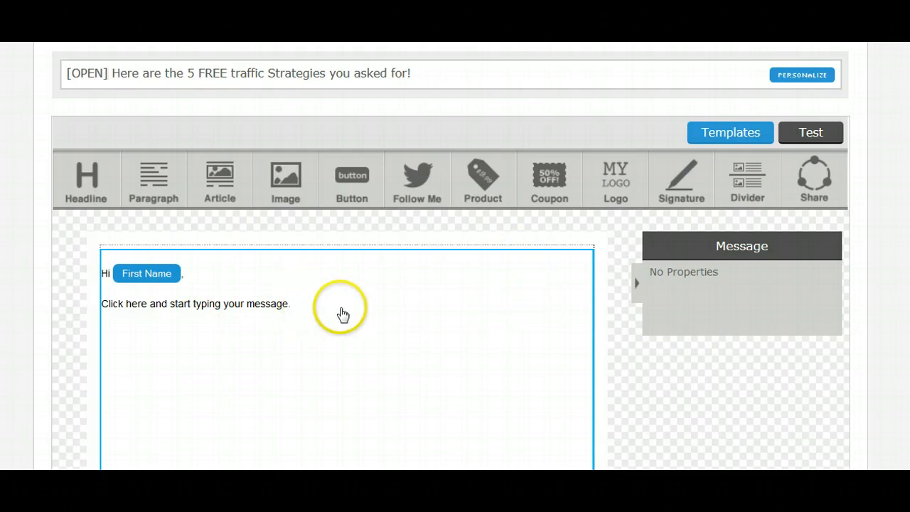
{"action": "scroll", "coordinate": [428, 229], "scroll_direction": "down", "scroll_amount": 1}
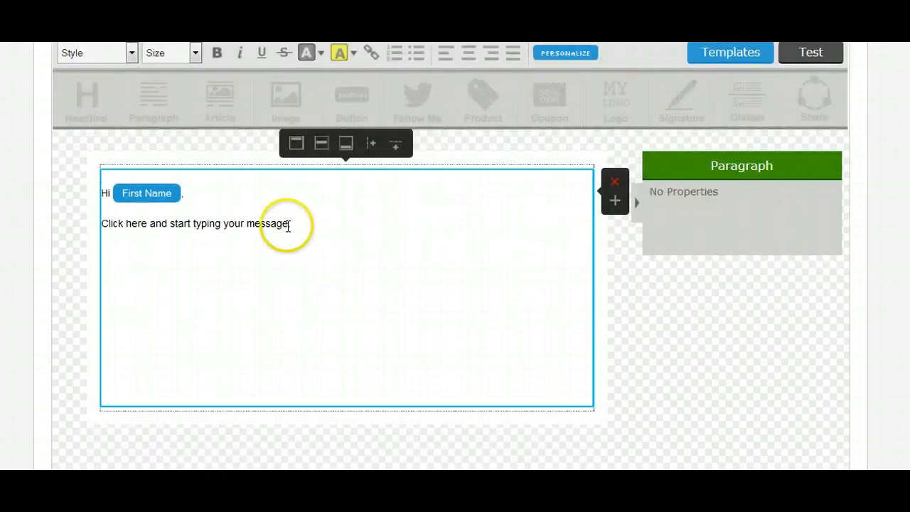
{"action": "left_click_drag", "start_coordinate": [290, 226], "coordinate": [135, 200]}
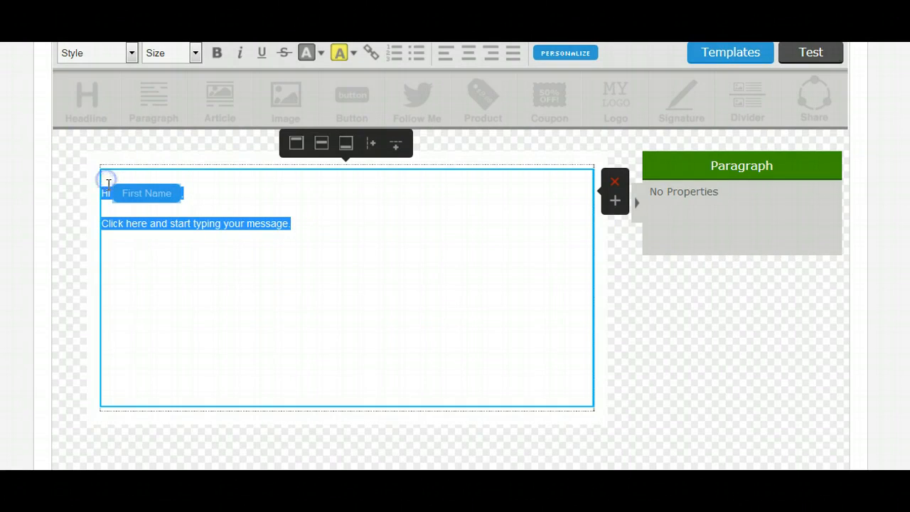
{"action": "key", "text": "BackSpace"}
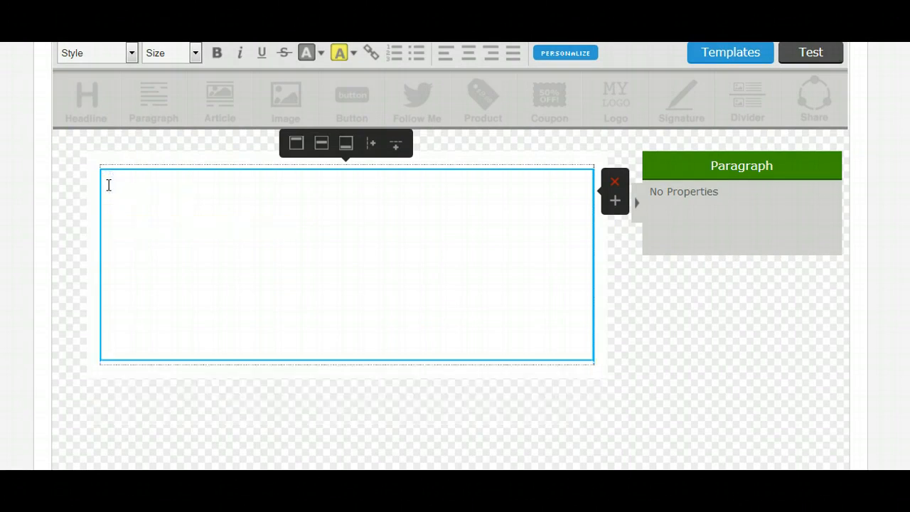
Write the greeting "Hi" followed by the subscriber's First Name personalization and a comma
{"action": "scroll", "coordinate": [454, 256], "scroll_direction": "up", "scroll_amount": 1}
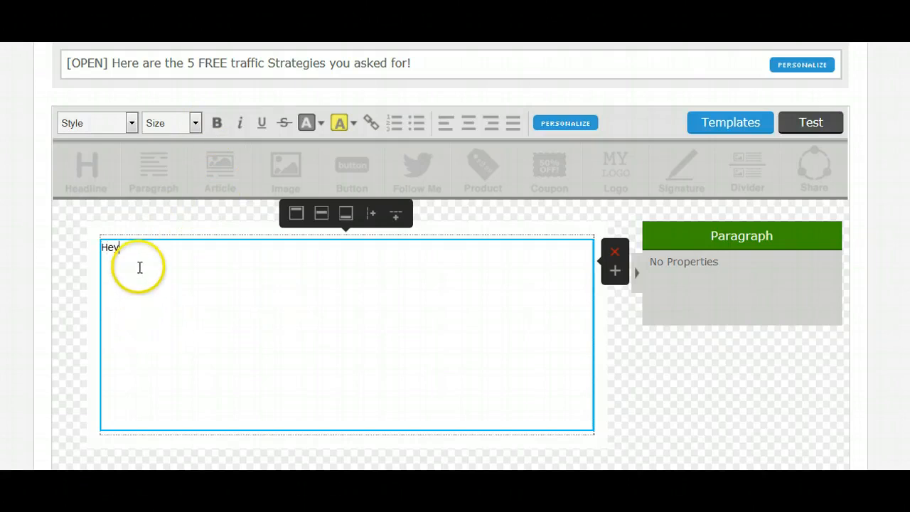
{"action": "key", "text": "BackSpace"}
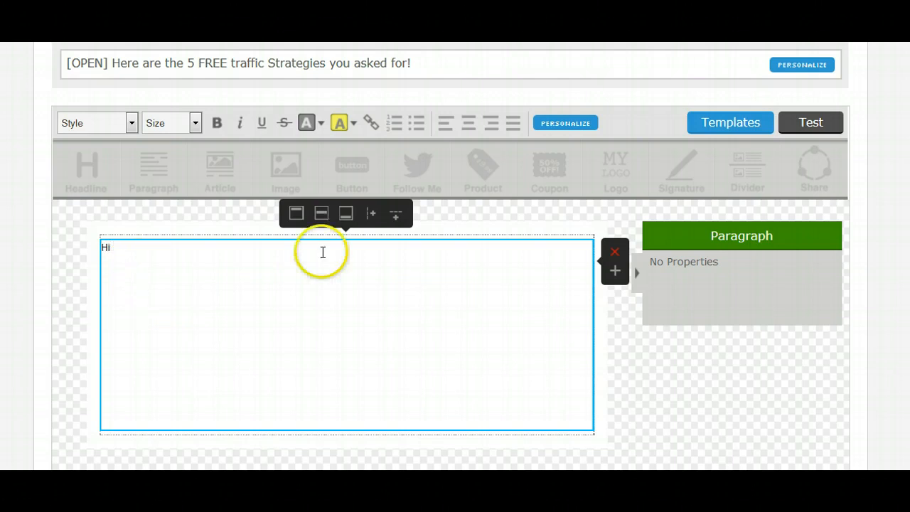
{"action": "left_click", "coordinate": [587, 124]}
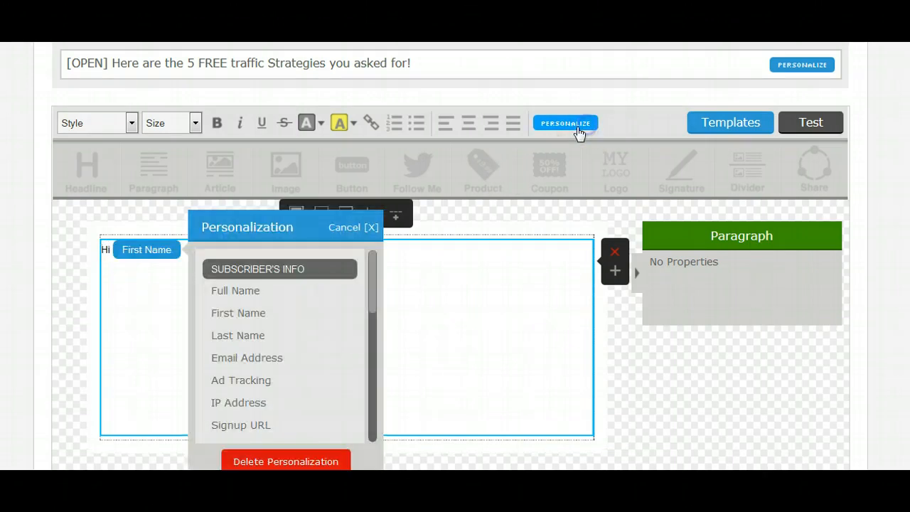
{"action": "left_click", "coordinate": [241, 312]}
{"action": "left_click", "coordinate": [188, 250]}
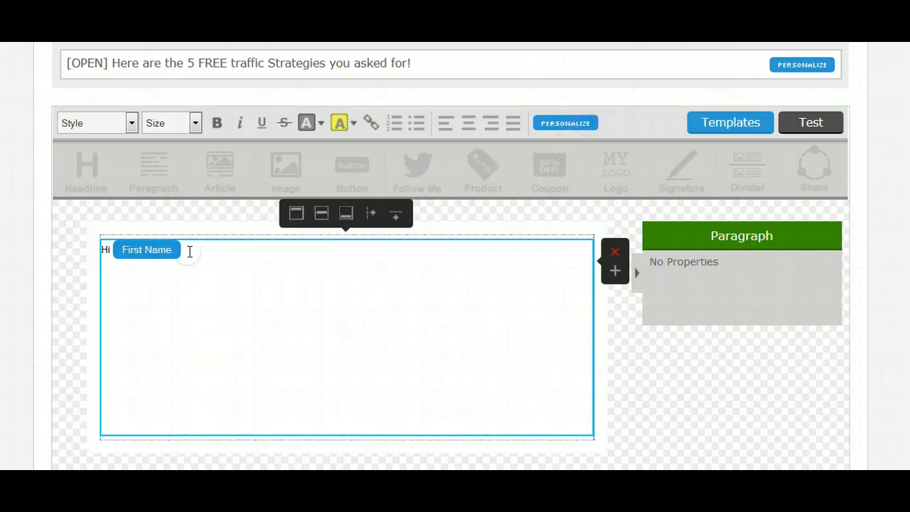
{"action": "type", "text": ","}
Fill the message body with dummy text in a line below the greeting and another further down, and leave text editing
{"action": "key", "text": "Return"}
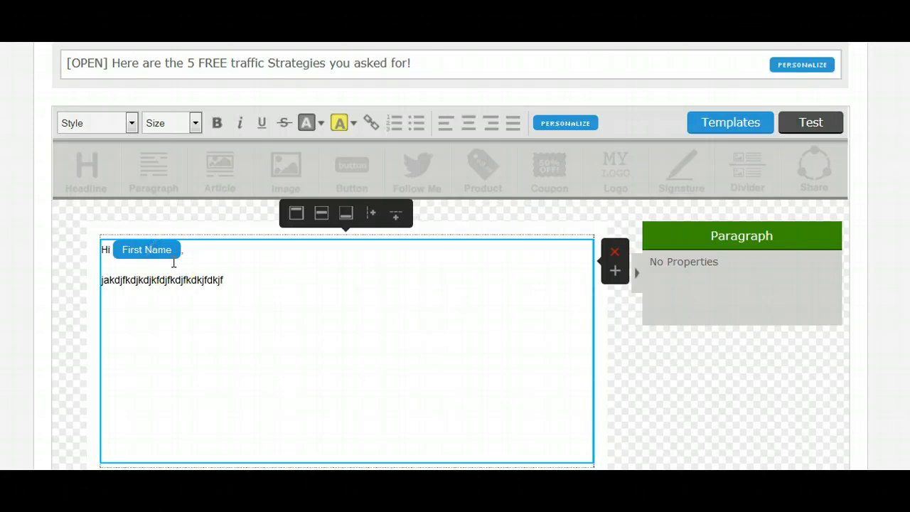
{"action": "left_click", "coordinate": [121, 430]}
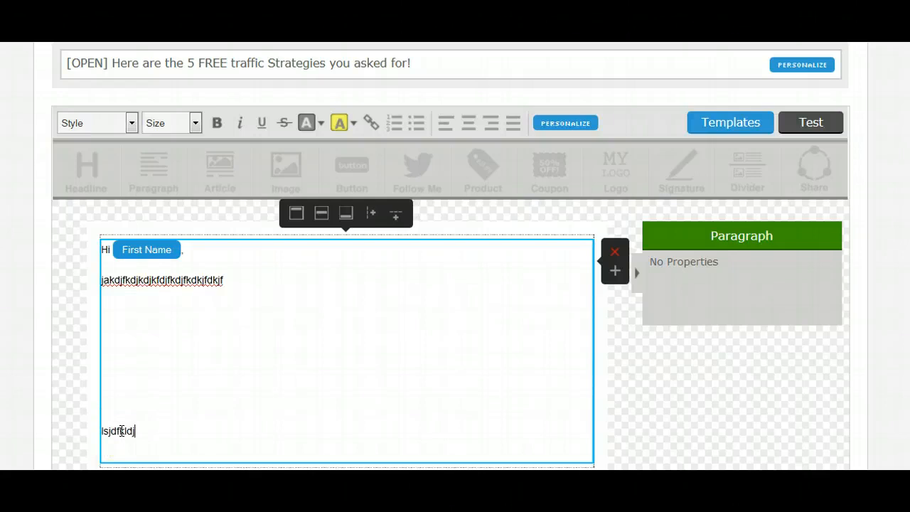
{"action": "key", "text": "Delete"}
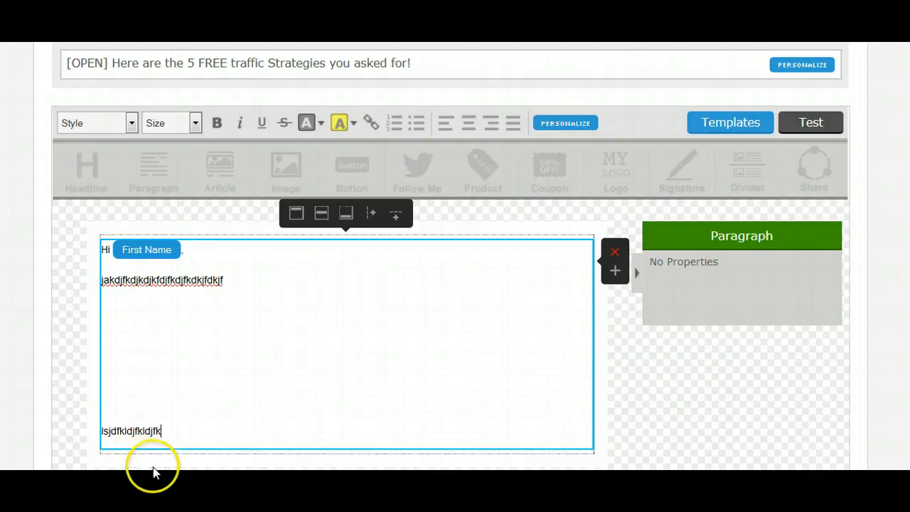
{"action": "left_click", "coordinate": [673, 420]}
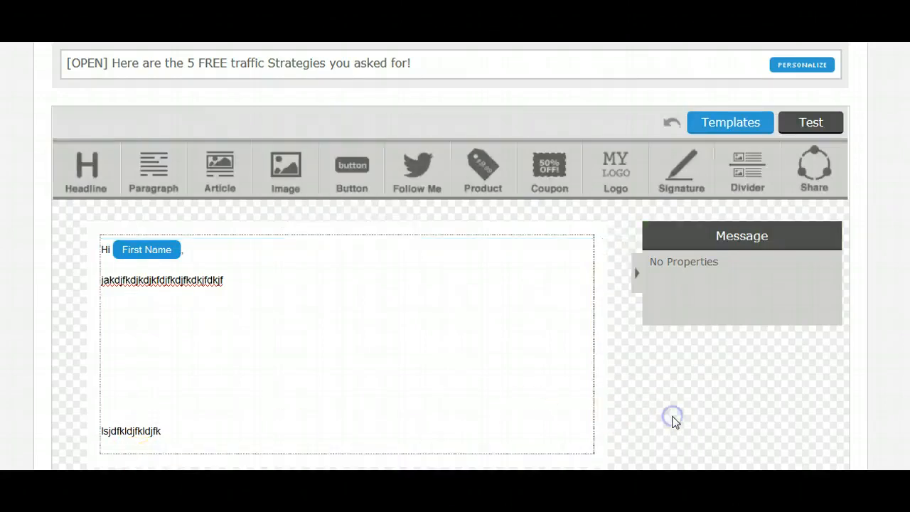
Add an image block below the message's paragraph
{"action": "scroll", "coordinate": [484, 173], "scroll_direction": "down", "scroll_amount": 2}
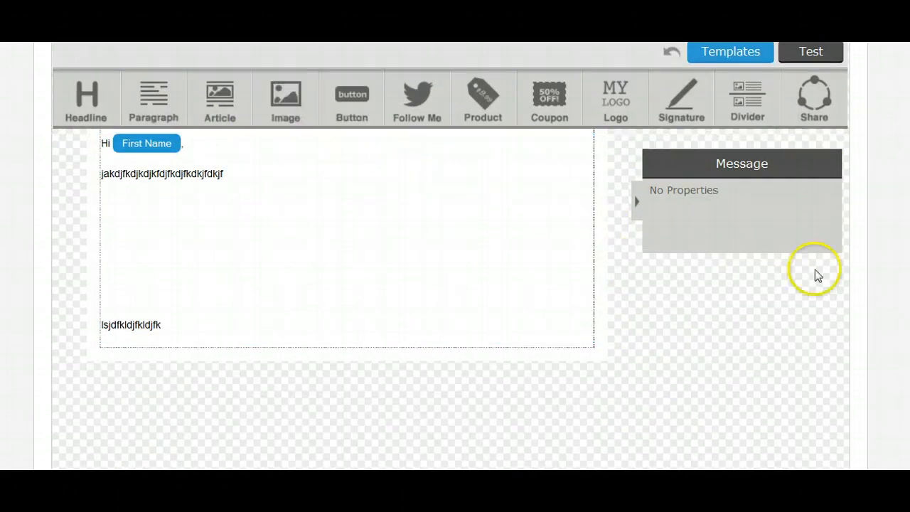
{"action": "left_click_drag", "start_coordinate": [291, 88], "coordinate": [334, 385]}
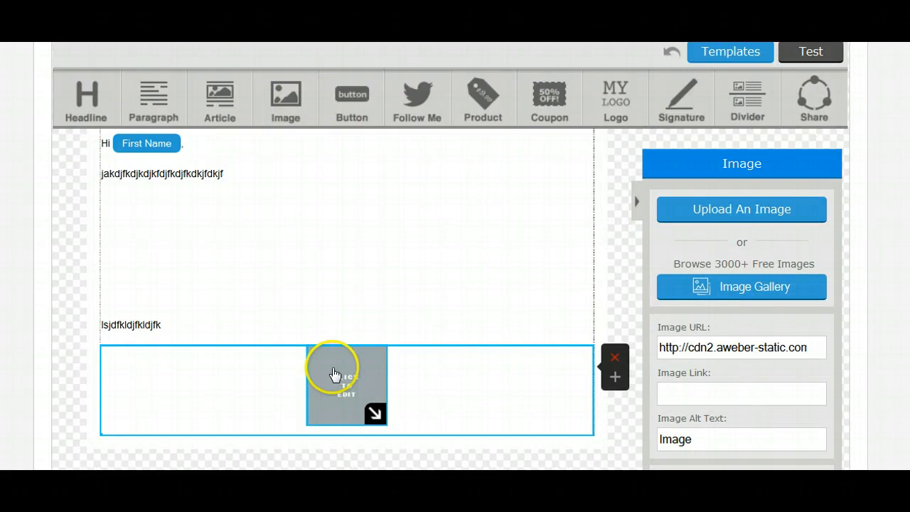
{"action": "scroll", "coordinate": [455, 298], "scroll_direction": "down", "scroll_amount": 1}
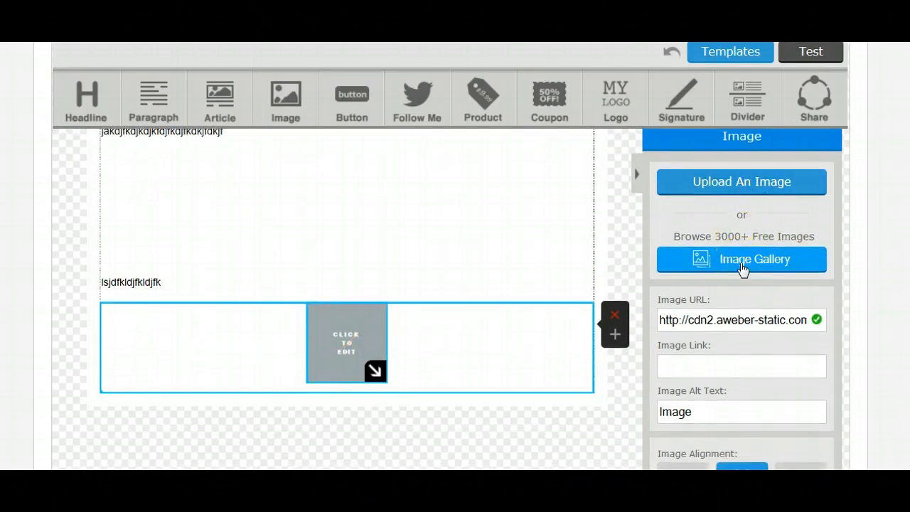
Look at the image source options: the file upload dialog, the stock images and My Images, and return to the image properties
{"action": "left_click", "coordinate": [751, 185]}
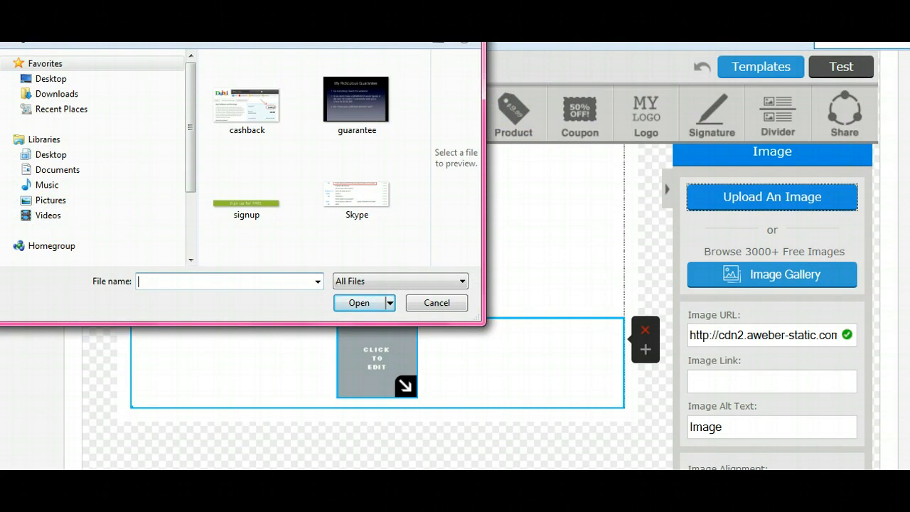
{"action": "left_click", "coordinate": [465, 3]}
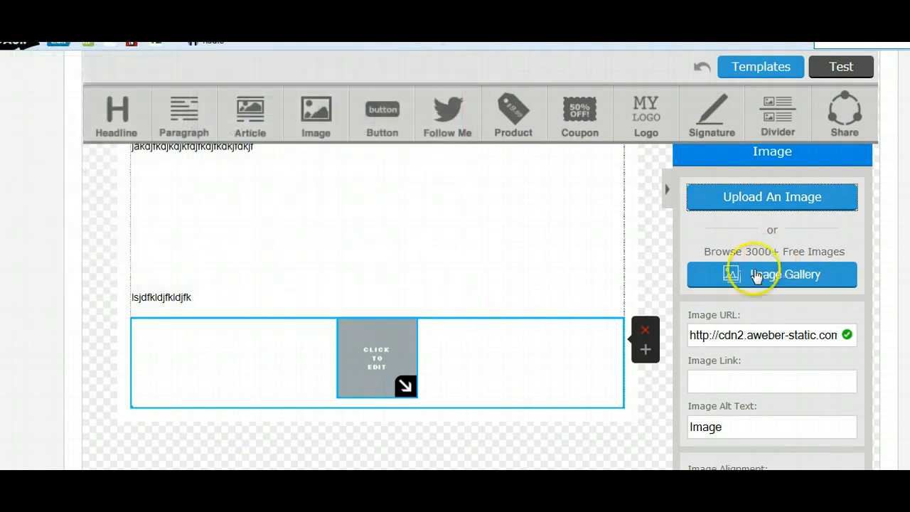
{"action": "left_click", "coordinate": [803, 276]}
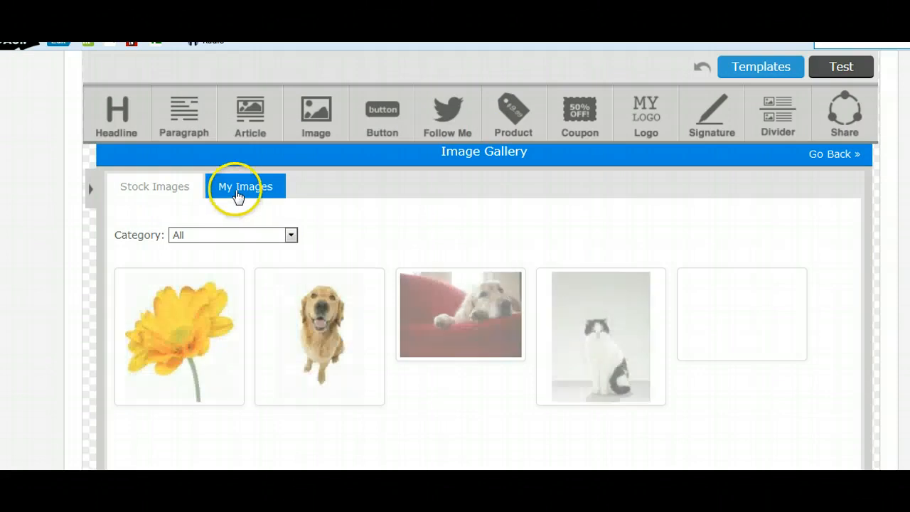
{"action": "left_click", "coordinate": [237, 195]}
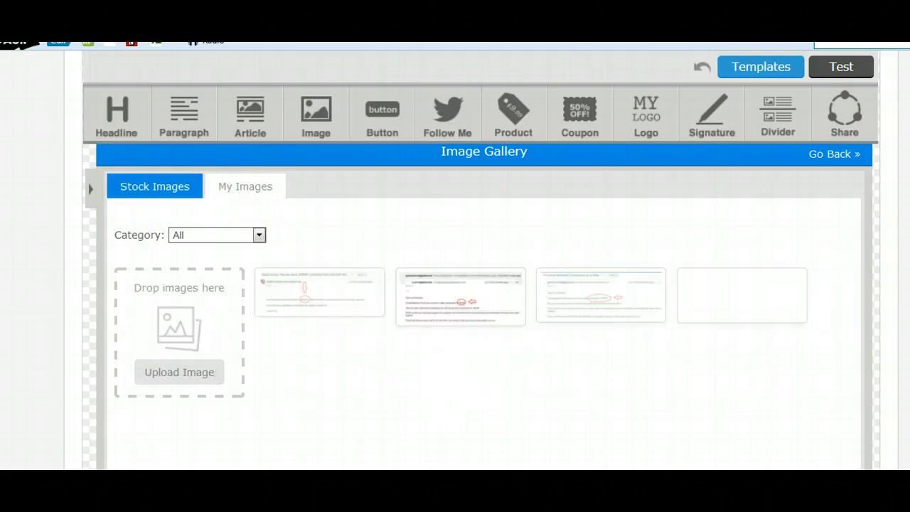
{"action": "left_click", "coordinate": [832, 155]}
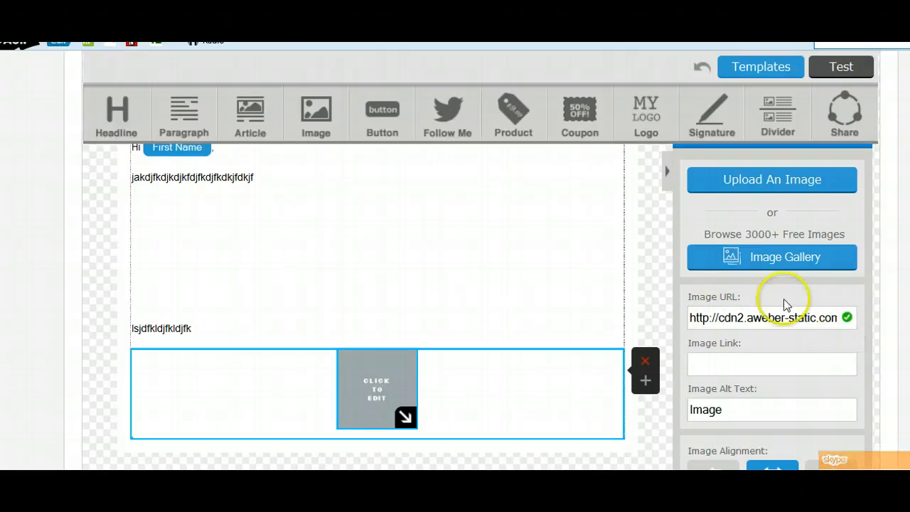
{"action": "left_click_drag", "start_coordinate": [730, 318], "coordinate": [847, 321]}
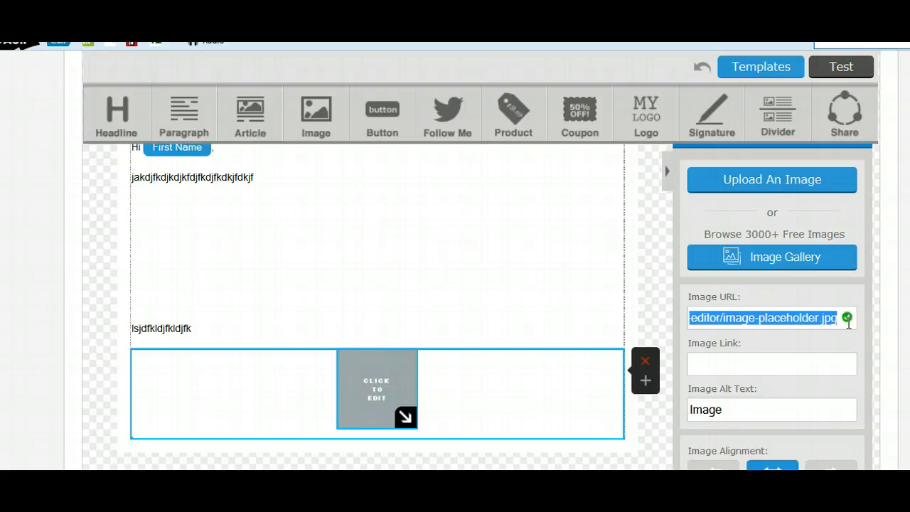
{"action": "type", "text": "http://w"}
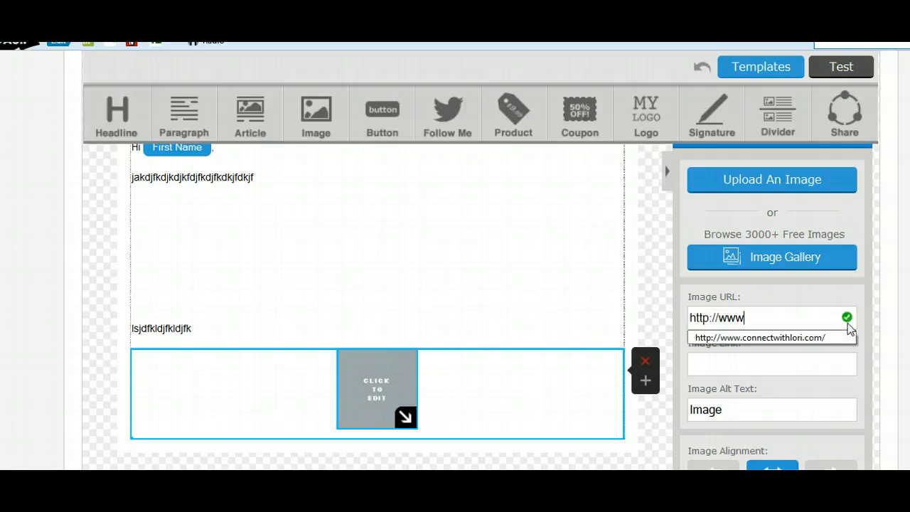
{"action": "type", "text": "ww"}
{"action": "left_click", "coordinate": [812, 334]}
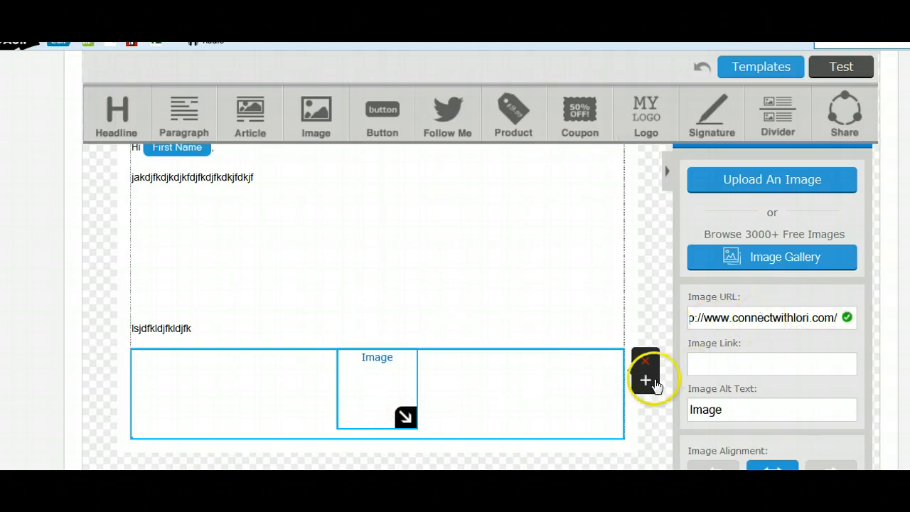
{"action": "scroll", "coordinate": [640, 419], "scroll_direction": "down", "scroll_amount": 3}
{"action": "scroll", "coordinate": [642, 408], "scroll_direction": "up", "scroll_amount": 3}
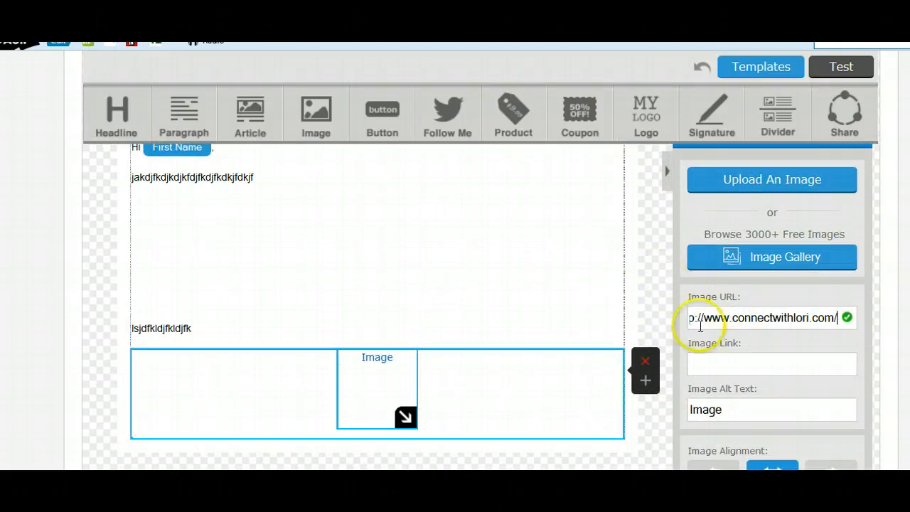
Replace the empty image block's picture with the stock gallery photo of the sitting black and white cat
{"action": "left_click", "coordinate": [658, 268]}
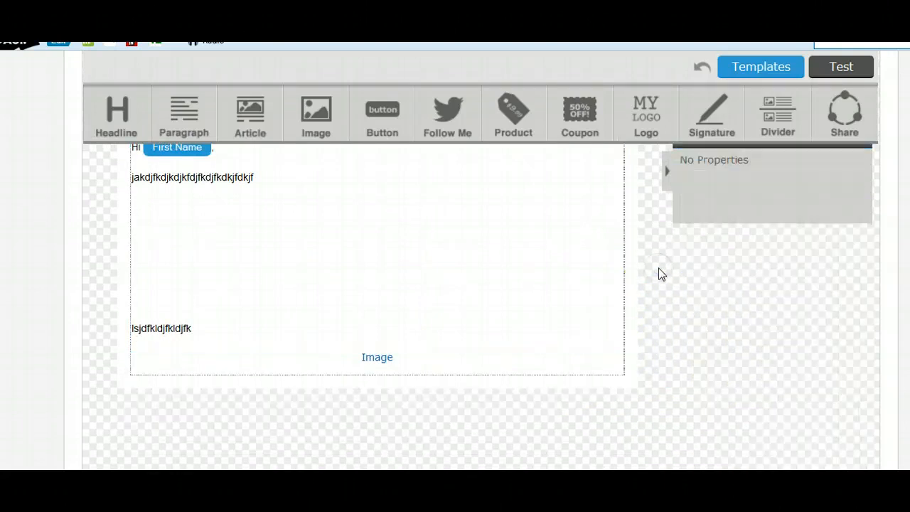
{"action": "left_click", "coordinate": [366, 361]}
{"action": "left_click", "coordinate": [372, 359]}
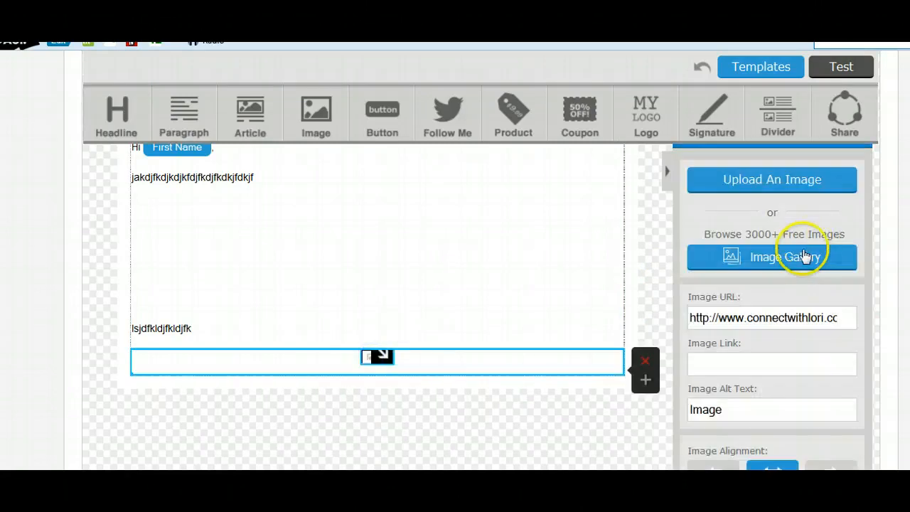
{"action": "left_click", "coordinate": [801, 260]}
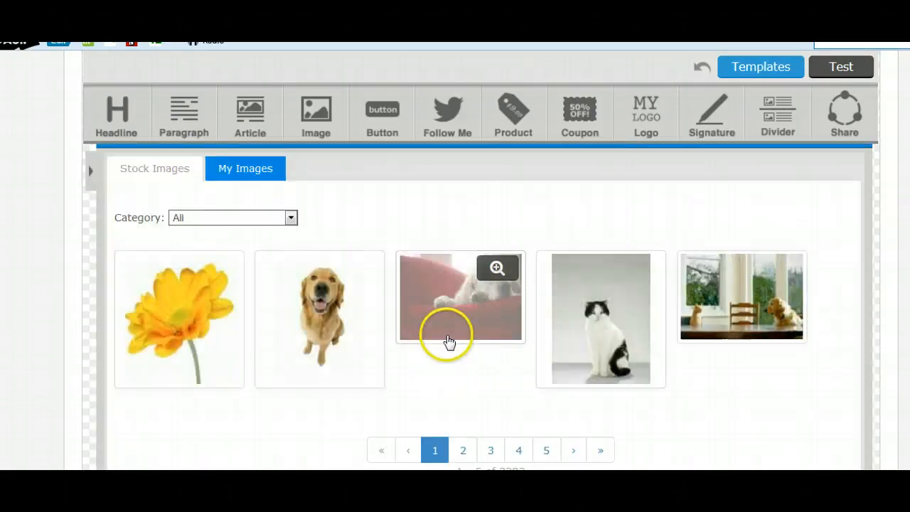
{"action": "left_click", "coordinate": [573, 333]}
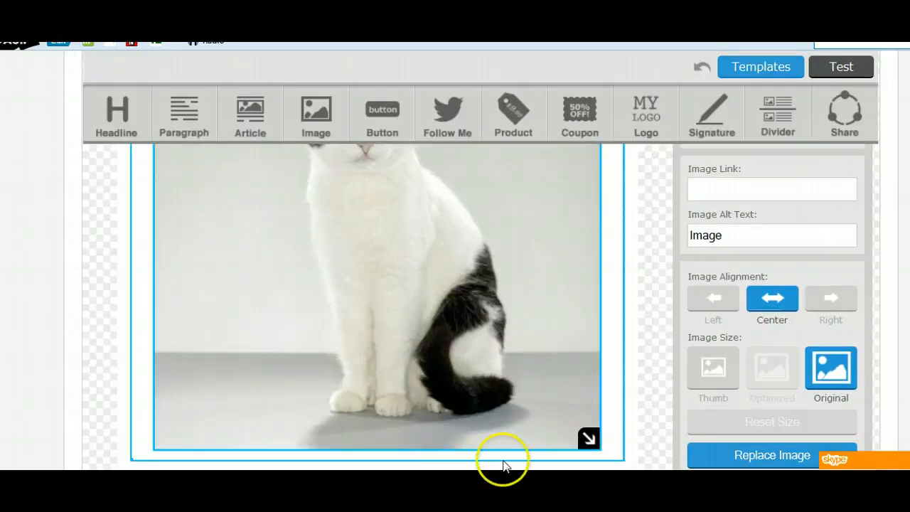
Shrink the cat image to about 40% of its original width
{"action": "left_click_drag", "start_coordinate": [585, 438], "coordinate": [469, 202]}
{"action": "scroll", "coordinate": [530, 348], "scroll_direction": "down", "scroll_amount": 2}
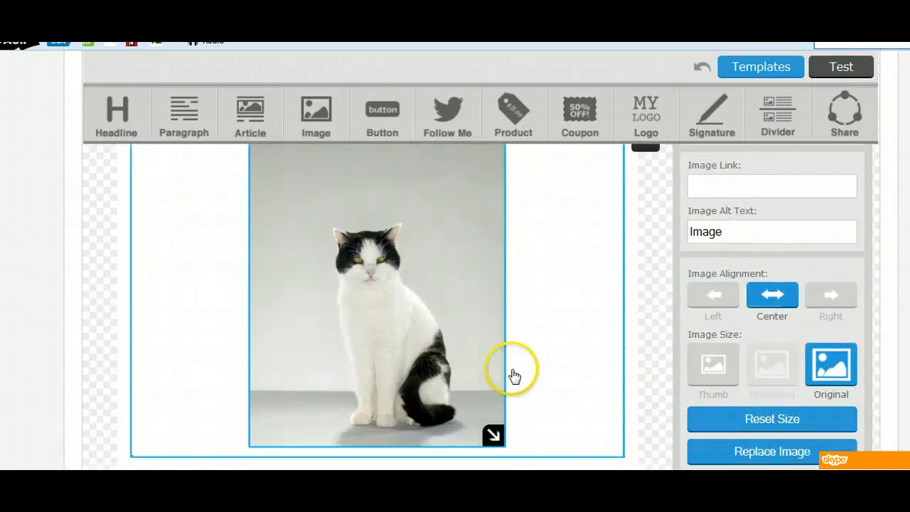
{"action": "left_click_drag", "start_coordinate": [464, 313], "coordinate": [452, 283]}
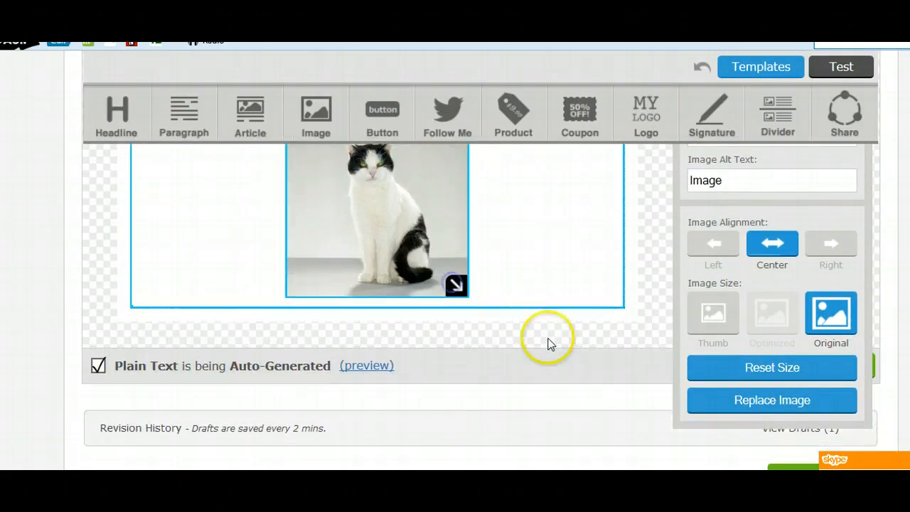
Try the left and right alignments on the cat image, return it to center and deselect it
{"action": "left_click", "coordinate": [719, 245]}
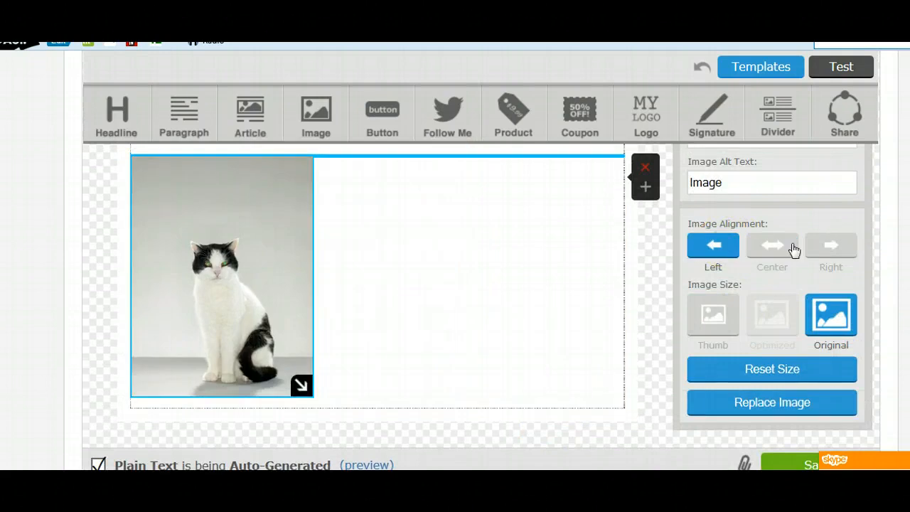
{"action": "left_click", "coordinate": [833, 246]}
{"action": "left_click", "coordinate": [784, 251]}
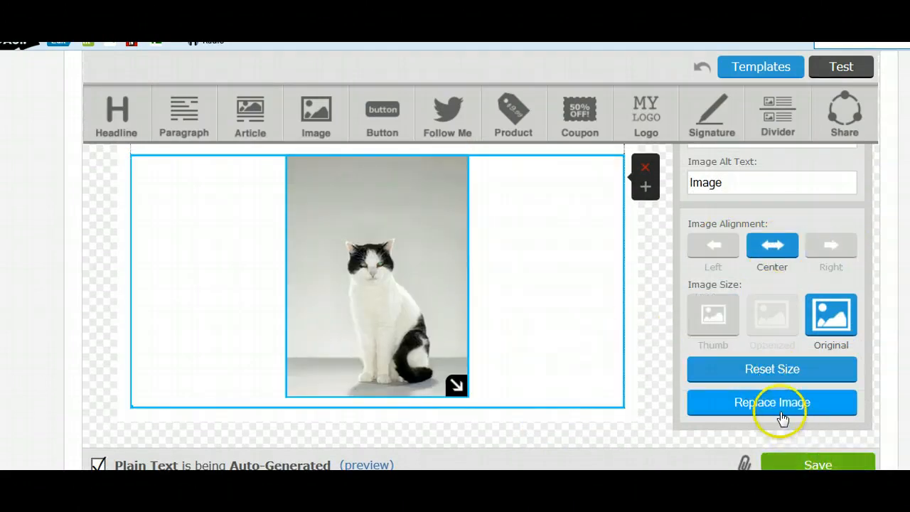
{"action": "left_click", "coordinate": [654, 409]}
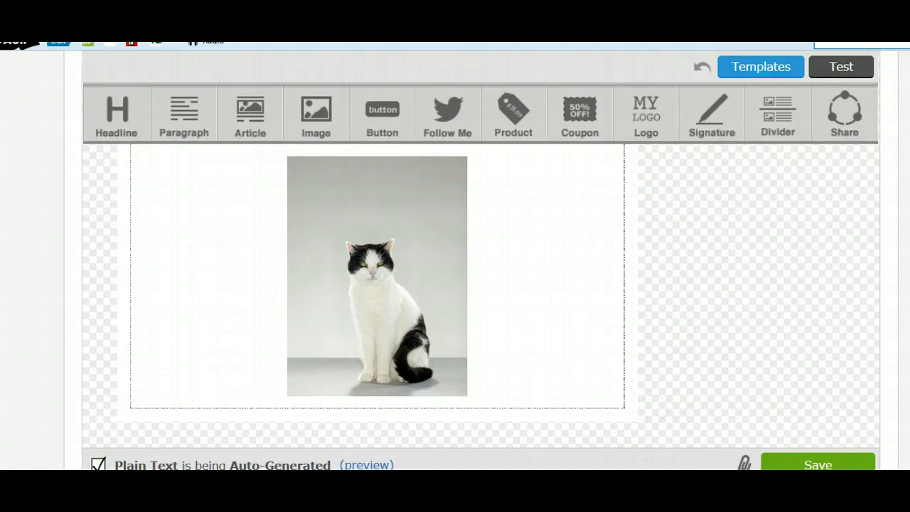
Add a paragraph below the cat image and replace its placeholder text with "Talk Soon," and the sender's name on the next line
{"action": "scroll", "coordinate": [481, 306], "scroll_direction": "up", "scroll_amount": 3}
{"action": "scroll", "coordinate": [481, 305], "scroll_direction": "down", "scroll_amount": 4}
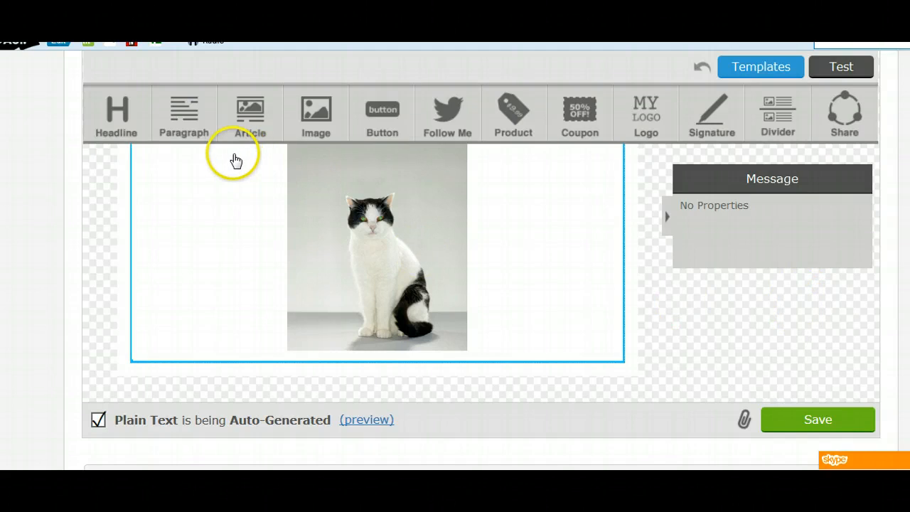
{"action": "left_click_drag", "start_coordinate": [184, 112], "coordinate": [355, 418]}
{"action": "left_click", "coordinate": [287, 425]}
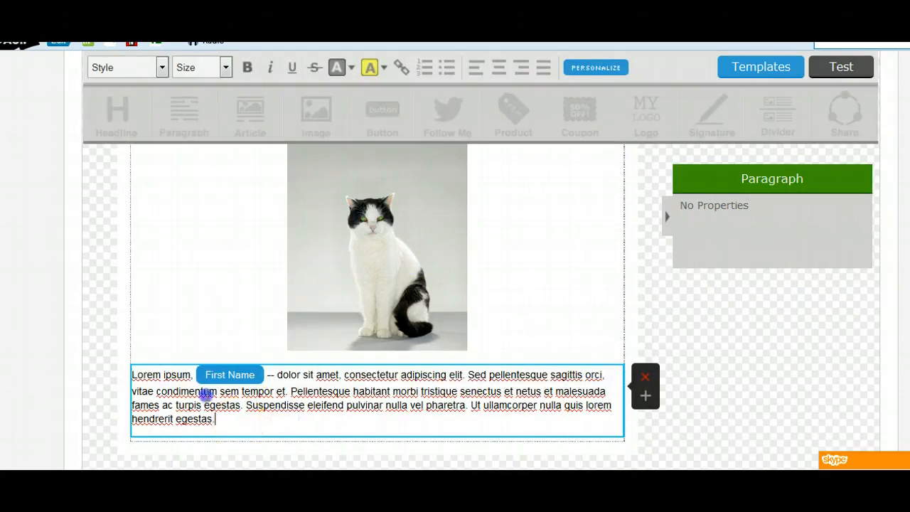
{"action": "triple_click", "coordinate": [234, 392]}
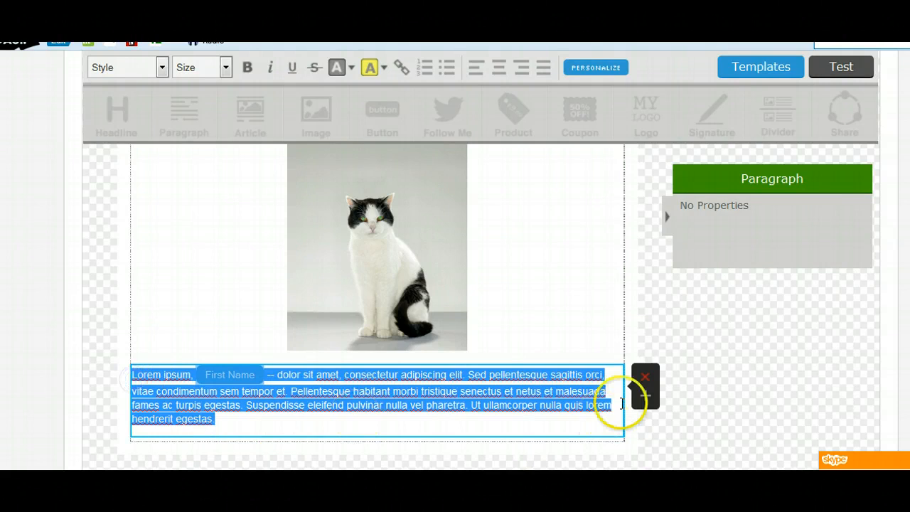
{"action": "type", "text": "Talk So"}
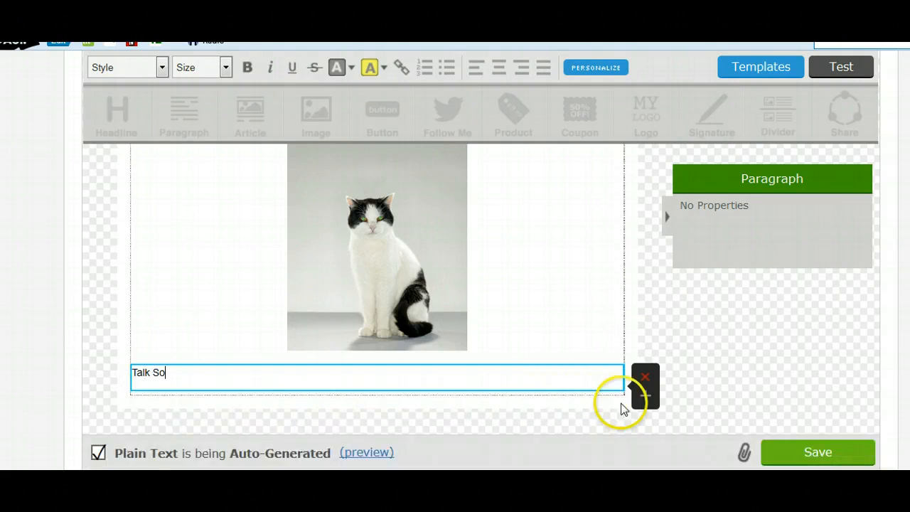
{"action": "type", "text": "on,"}
{"action": "key", "text": "Return"}
{"action": "type", "text": "Lori P."}
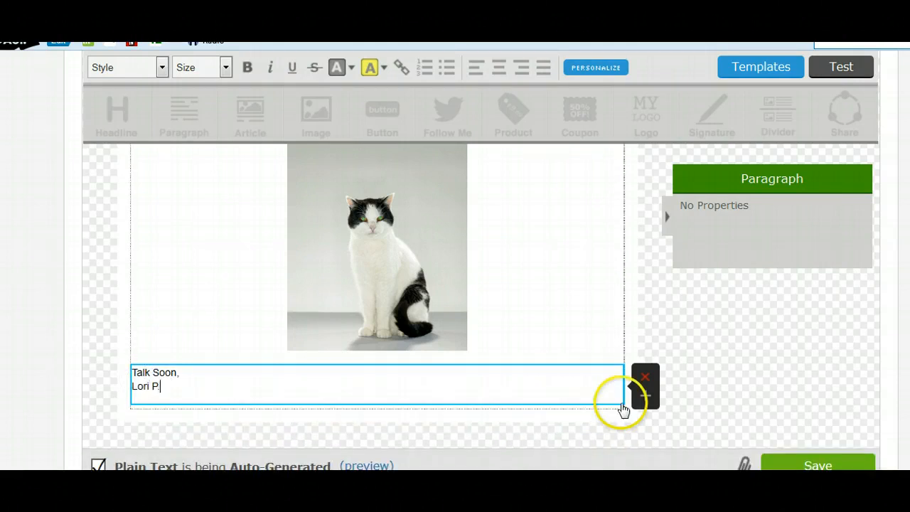
{"action": "left_click", "coordinate": [789, 377]}
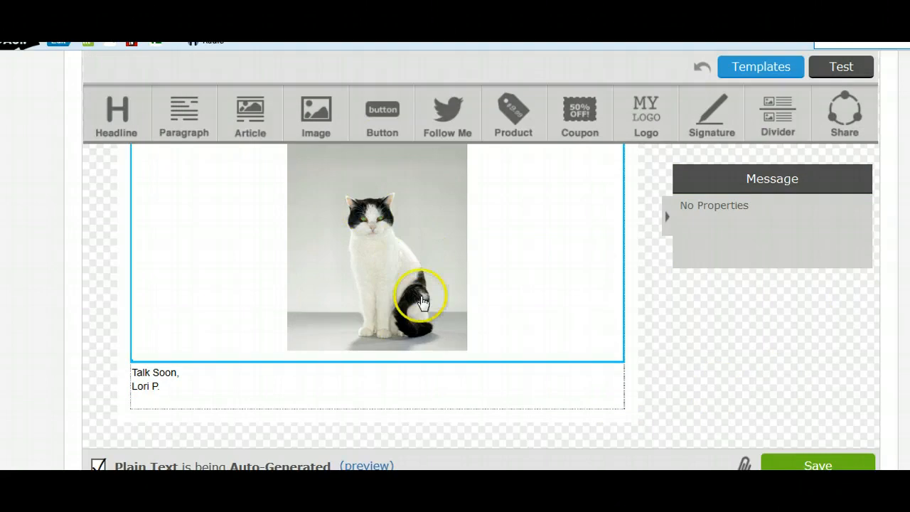
Add a Follow Me block below the sign-off and link it to the owner's personal Facebook and Twitter accounts
{"action": "scroll", "coordinate": [417, 214], "scroll_direction": "down", "scroll_amount": 2}
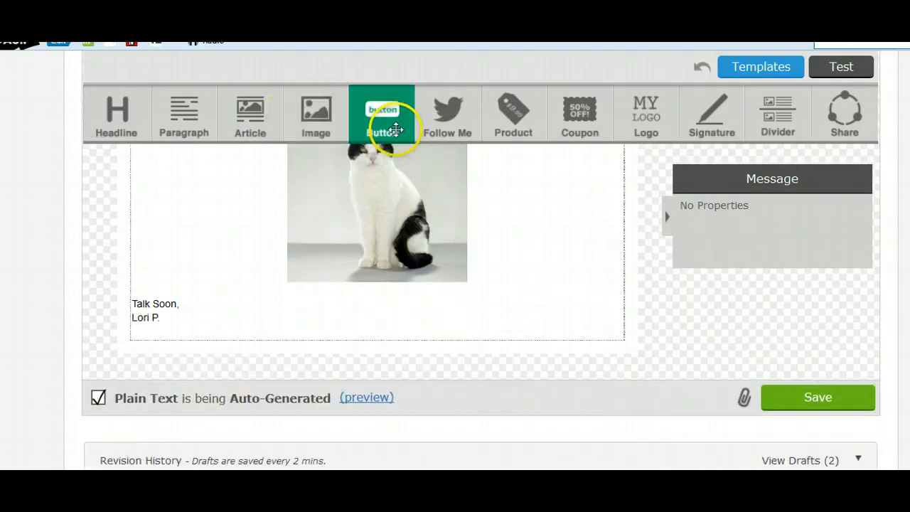
{"action": "left_click_drag", "start_coordinate": [447, 111], "coordinate": [362, 377]}
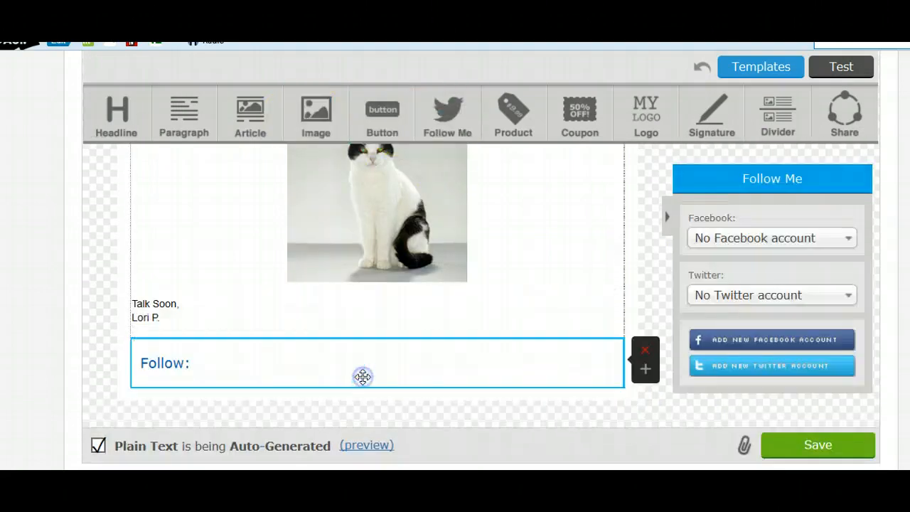
{"action": "left_click", "coordinate": [847, 243]}
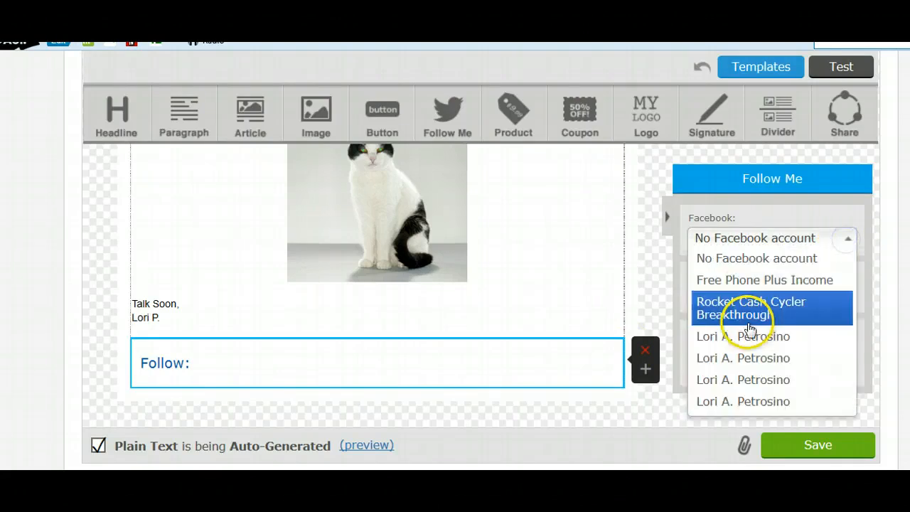
{"action": "left_click", "coordinate": [751, 334]}
{"action": "left_click", "coordinate": [846, 297]}
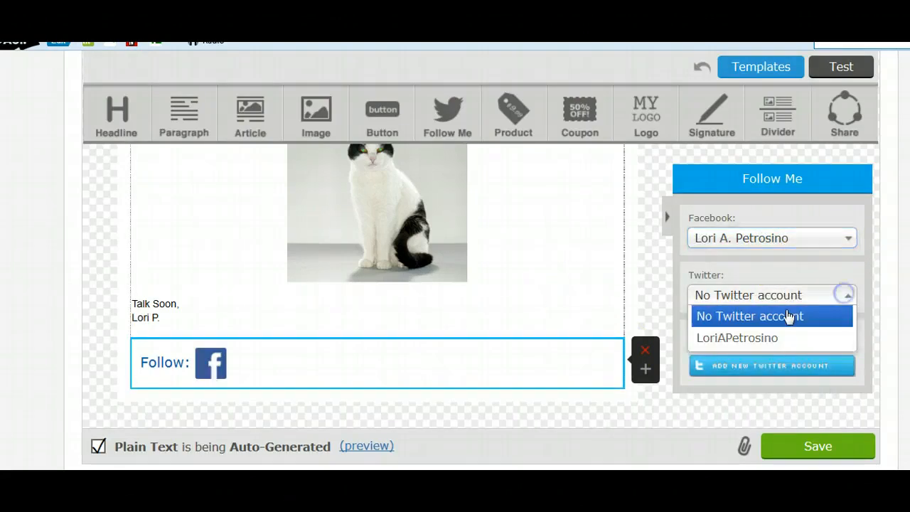
{"action": "left_click", "coordinate": [768, 337]}
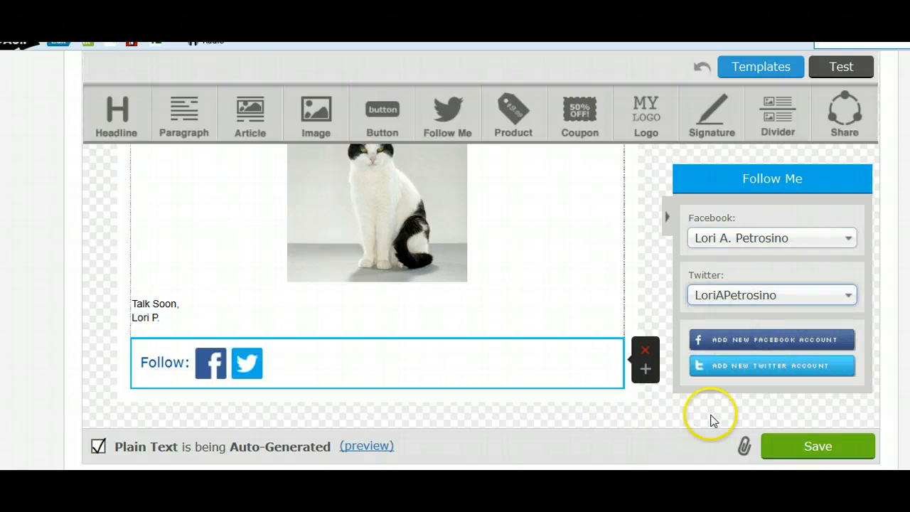
{"action": "left_click", "coordinate": [659, 414]}
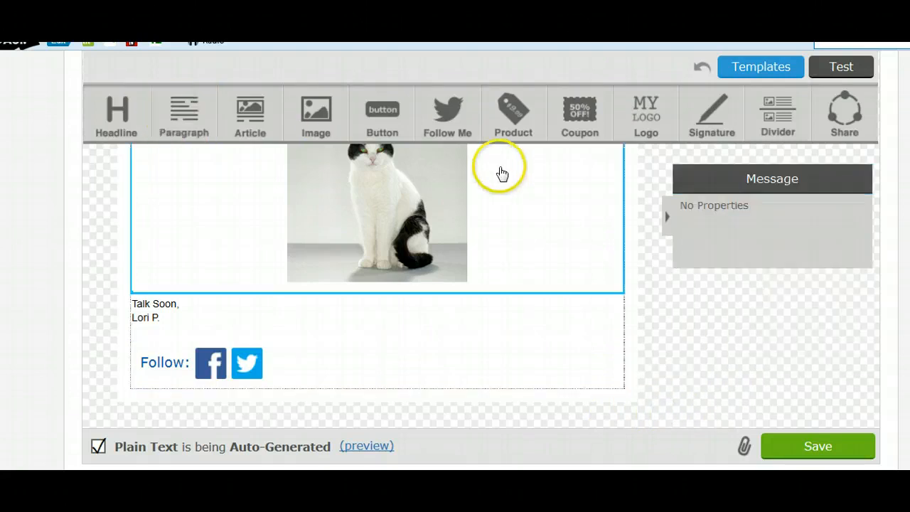
{"action": "scroll", "coordinate": [398, 142], "scroll_direction": "down", "scroll_amount": 3}
{"action": "left_click_drag", "start_coordinate": [317, 110], "coordinate": [350, 335]}
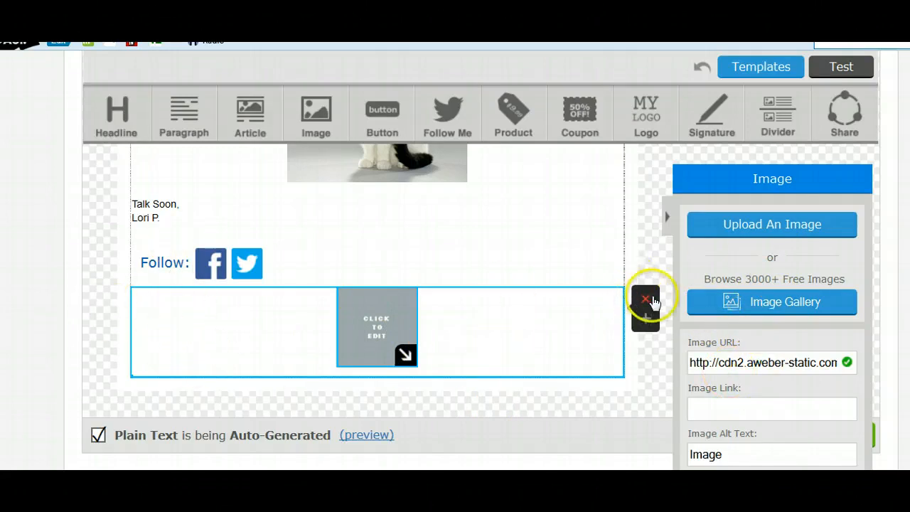
{"action": "left_click", "coordinate": [646, 302]}
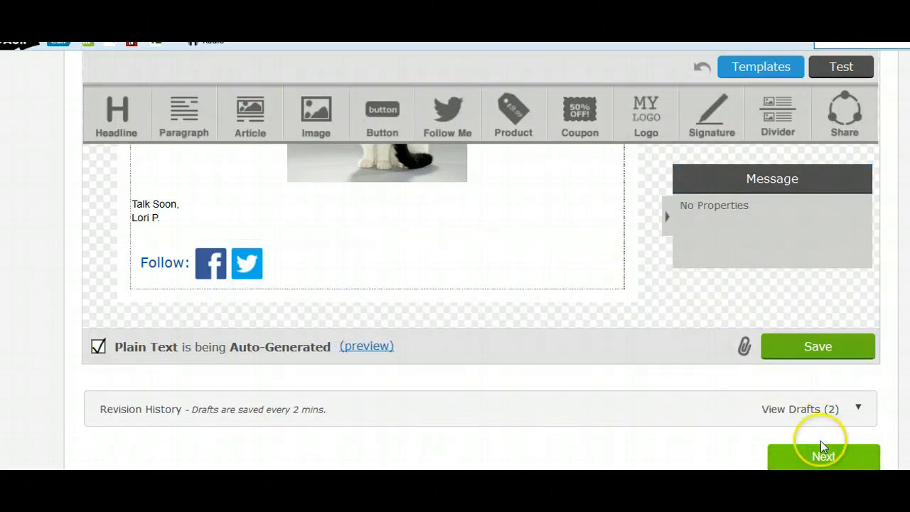
Save the follow up message and finish it through its Settings page with click tracking kept on
{"action": "left_click", "coordinate": [807, 348]}
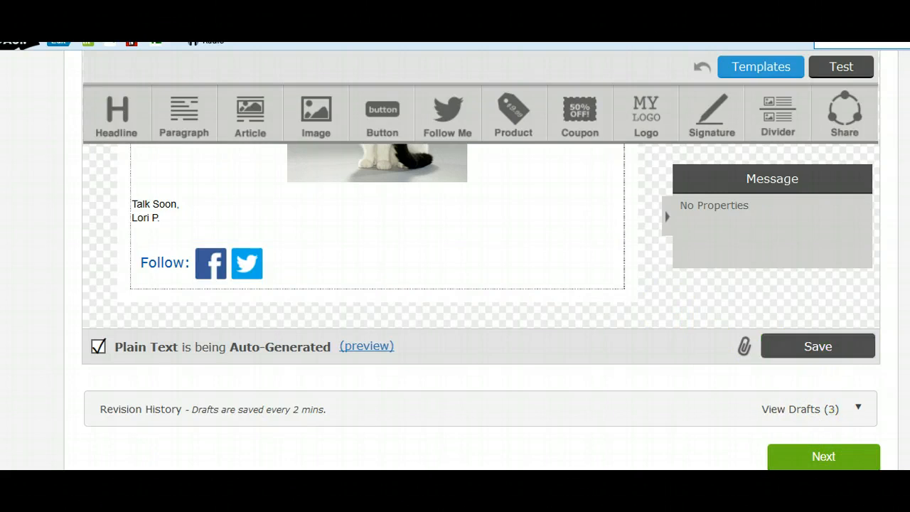
{"action": "left_click", "coordinate": [746, 346]}
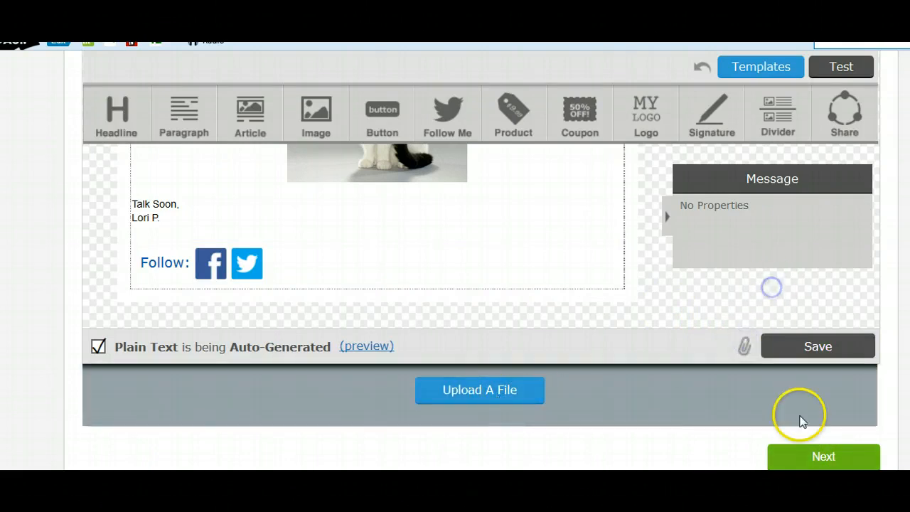
{"action": "left_click", "coordinate": [819, 459]}
{"action": "scroll", "coordinate": [518, 331], "scroll_direction": "down", "scroll_amount": 5}
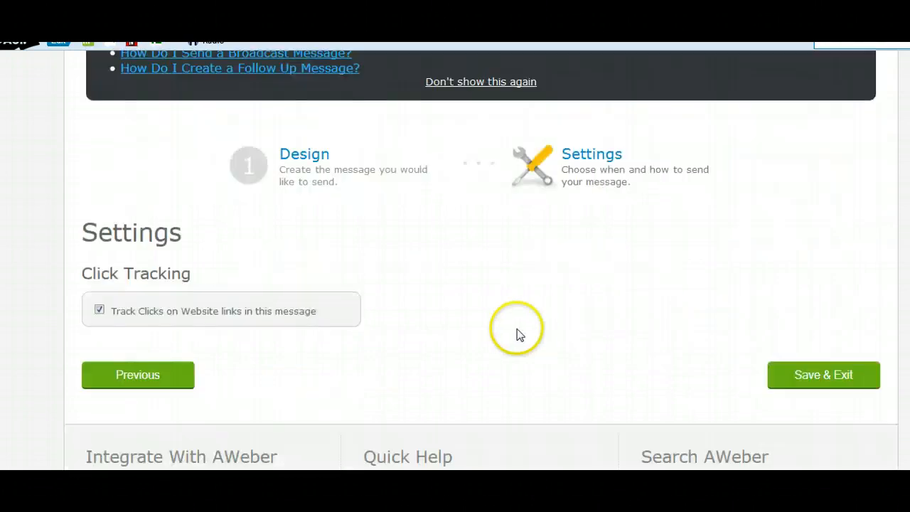
{"action": "left_click", "coordinate": [808, 270]}
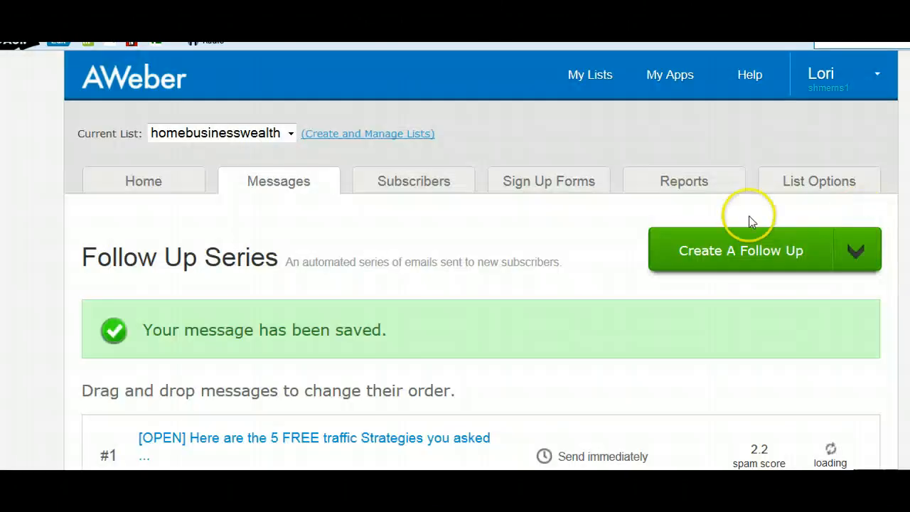
Look at the test message options for follow up #1 and close them without sending
{"action": "scroll", "coordinate": [795, 178], "scroll_direction": "down", "scroll_amount": 3}
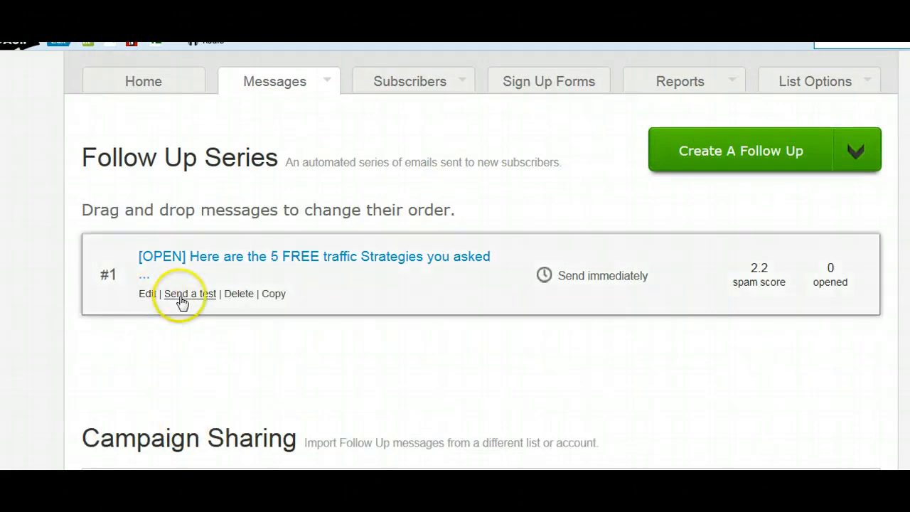
{"action": "left_click", "coordinate": [183, 295]}
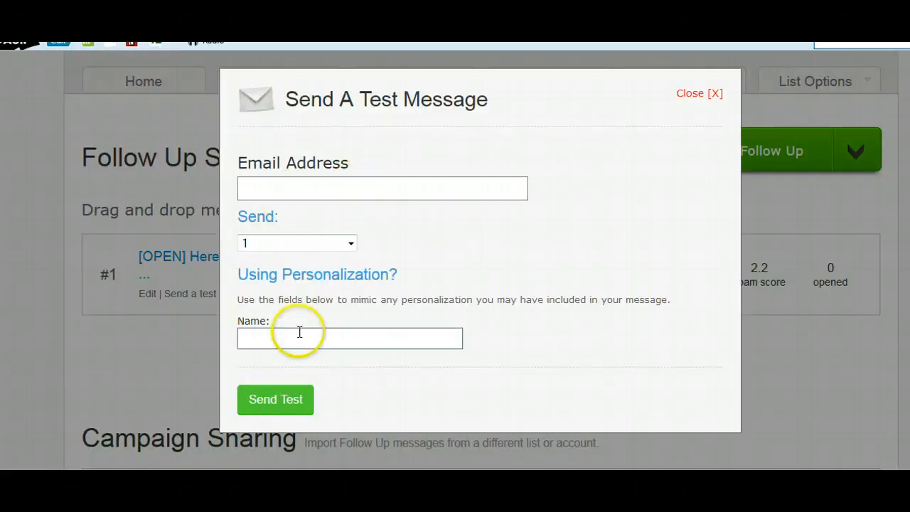
{"action": "left_click", "coordinate": [701, 98]}
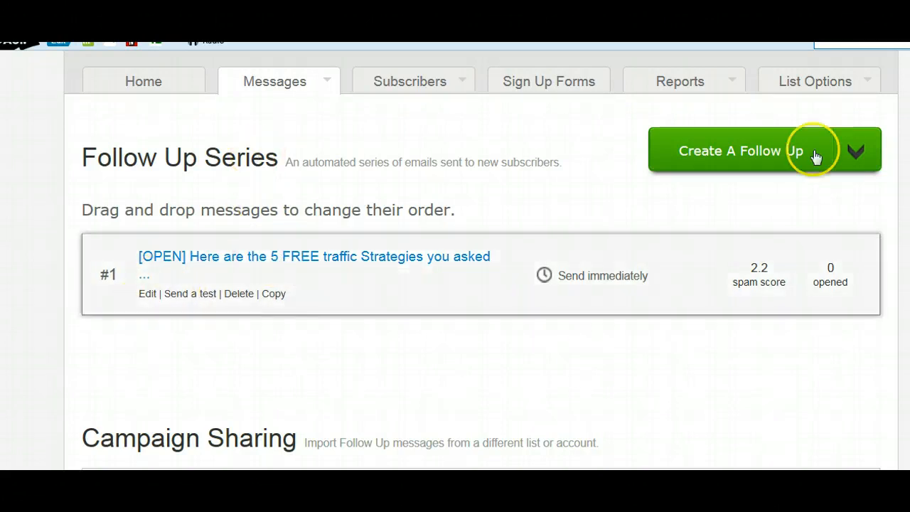
Create another follow up message and look over its blank editor
{"action": "scroll", "coordinate": [481, 263], "scroll_direction": "up", "scroll_amount": 2}
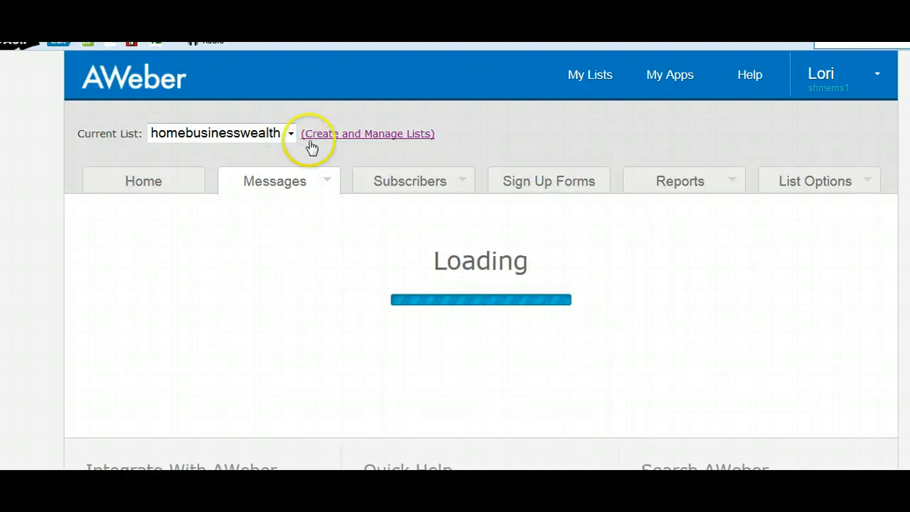
{"action": "mouse_move", "coordinate": [290, 192]}
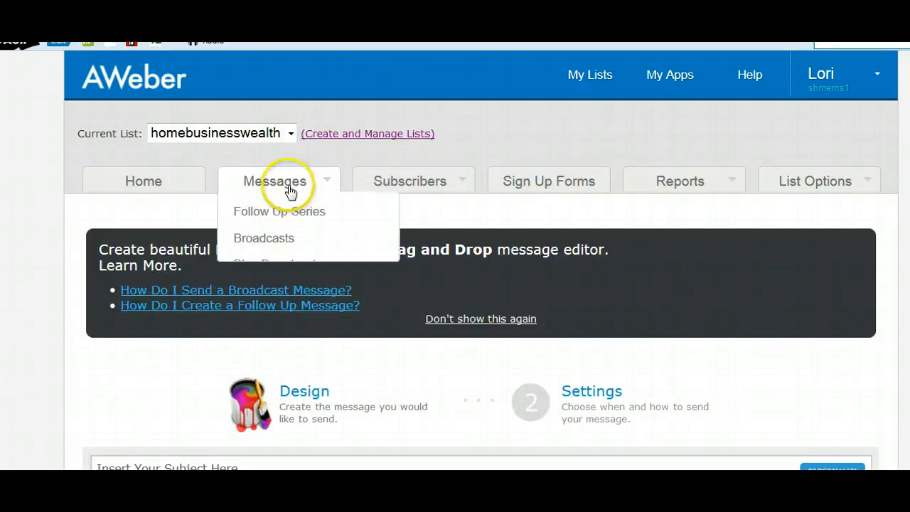
{"action": "scroll", "coordinate": [887, 203], "scroll_direction": "down", "scroll_amount": 4}
{"action": "scroll", "coordinate": [463, 198], "scroll_direction": "up", "scroll_amount": 4}
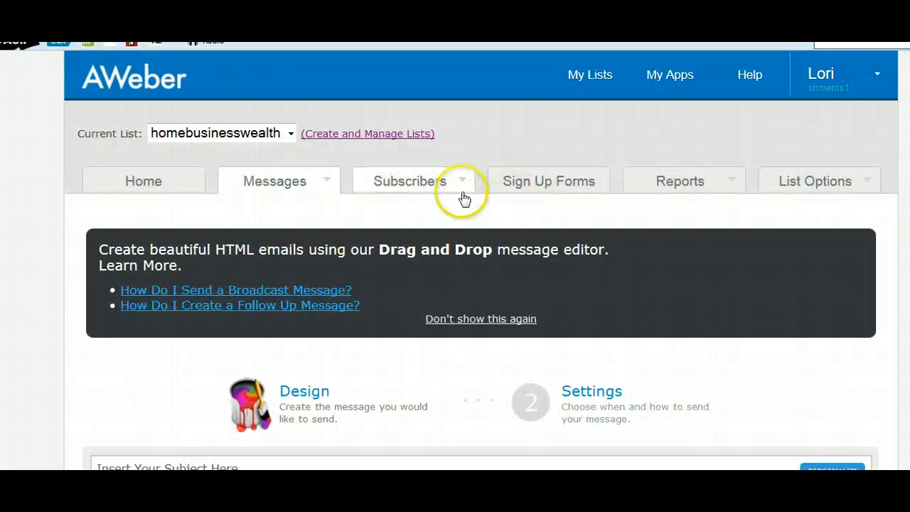
Go to the list's Broadcasts, leaving the blank follow up message without saving it
{"action": "mouse_move", "coordinate": [260, 197]}
{"action": "left_click", "coordinate": [272, 246]}
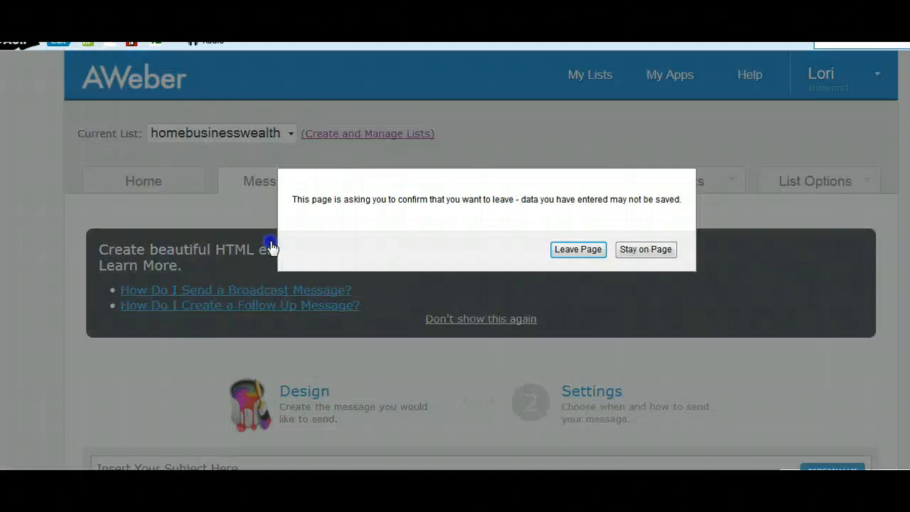
{"action": "left_click", "coordinate": [574, 248]}
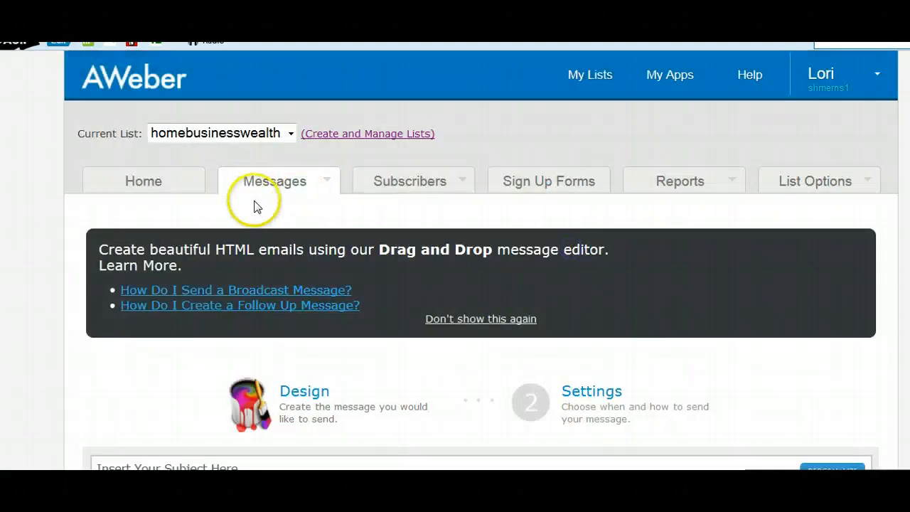
{"action": "left_click", "coordinate": [291, 135]}
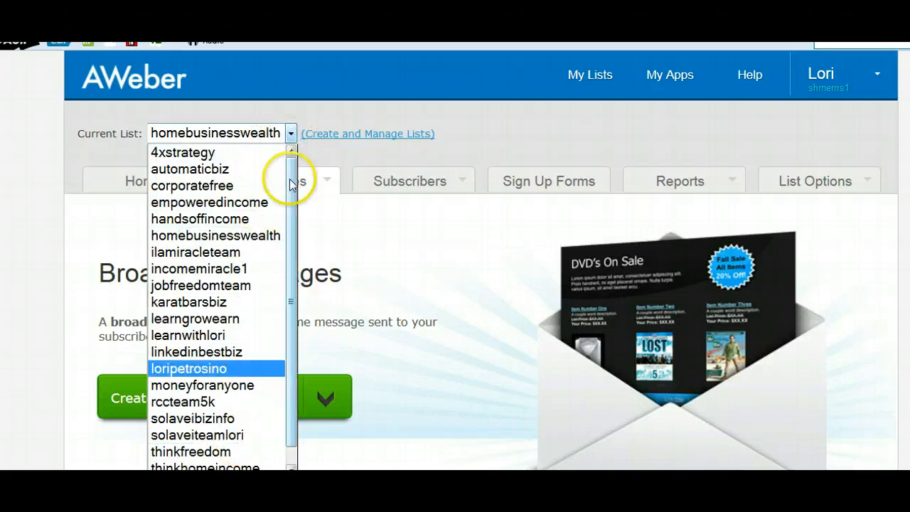
{"action": "left_click", "coordinate": [375, 244]}
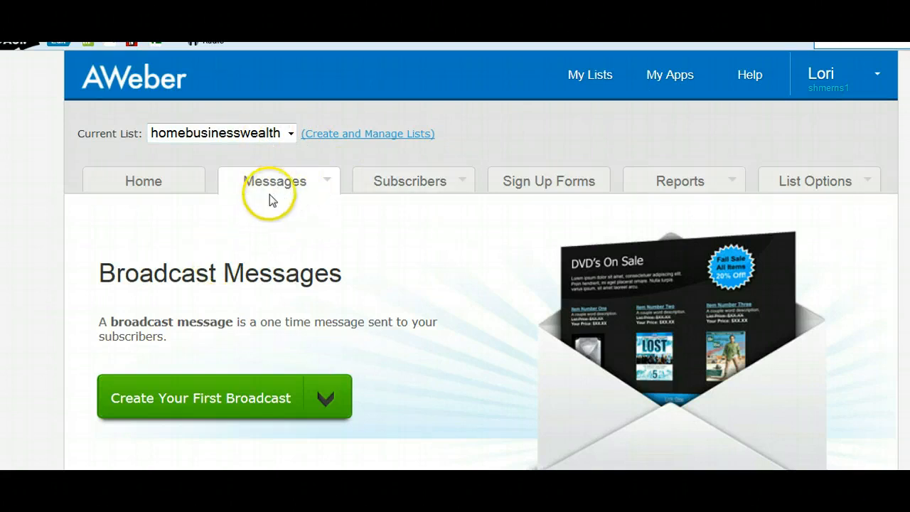
{"action": "mouse_move", "coordinate": [270, 197]}
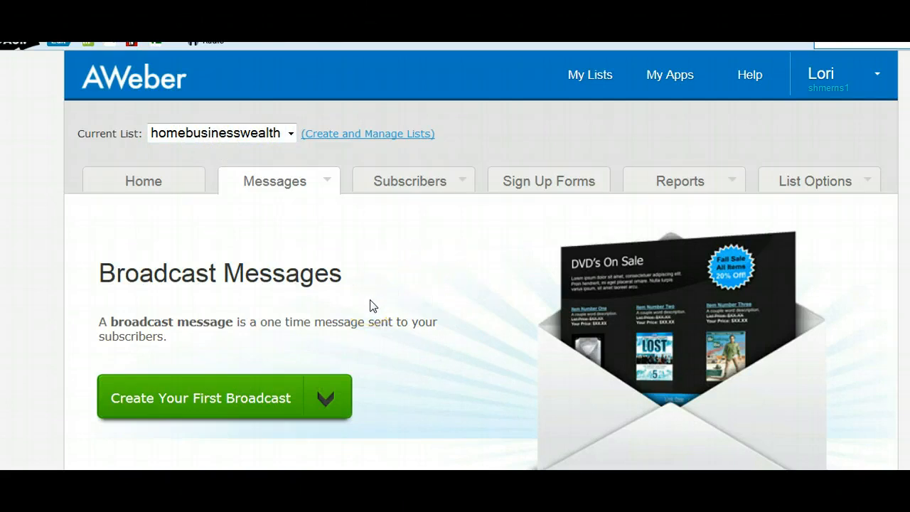
View the account overview, followed by the Subscribers page of the homebusinesswealth list
{"action": "mouse_move", "coordinate": [287, 166]}
{"action": "left_click", "coordinate": [156, 190]}
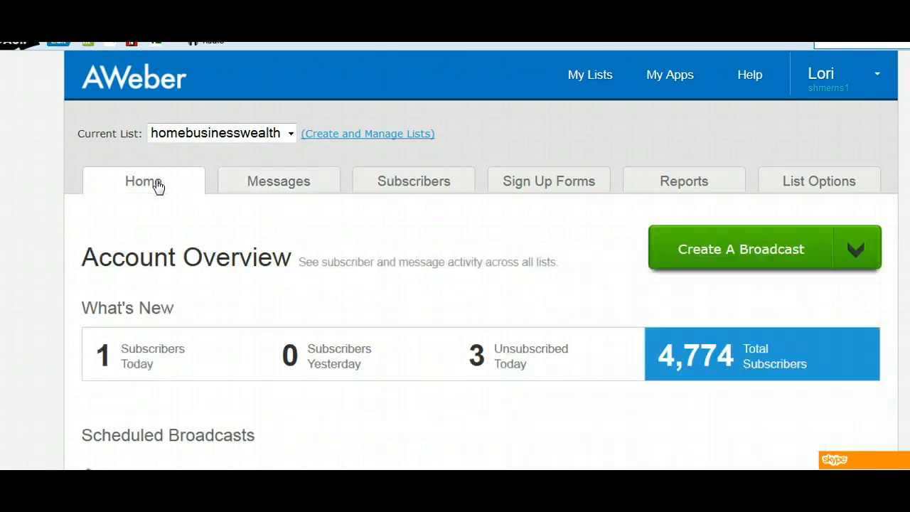
{"action": "left_click", "coordinate": [394, 181]}
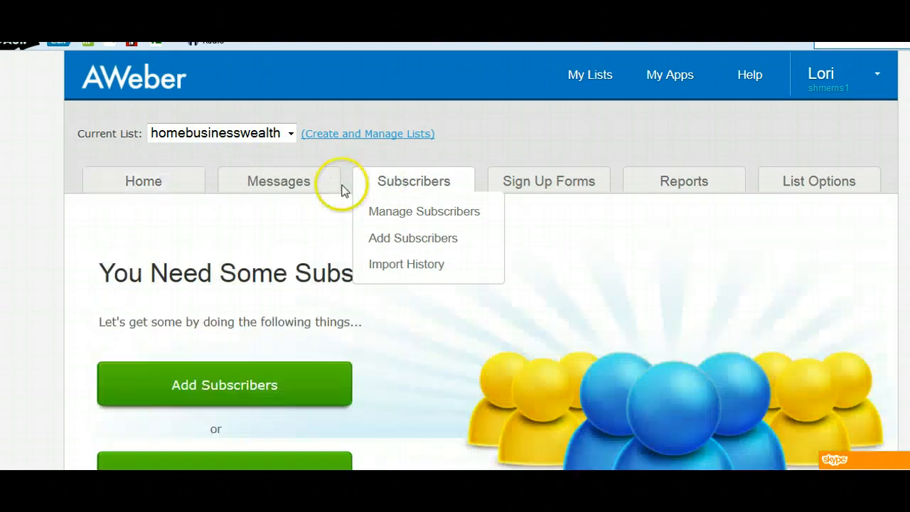
{"action": "scroll", "coordinate": [190, 249], "scroll_direction": "down", "scroll_amount": 4}
{"action": "scroll", "coordinate": [190, 250], "scroll_direction": "up", "scroll_amount": 4}
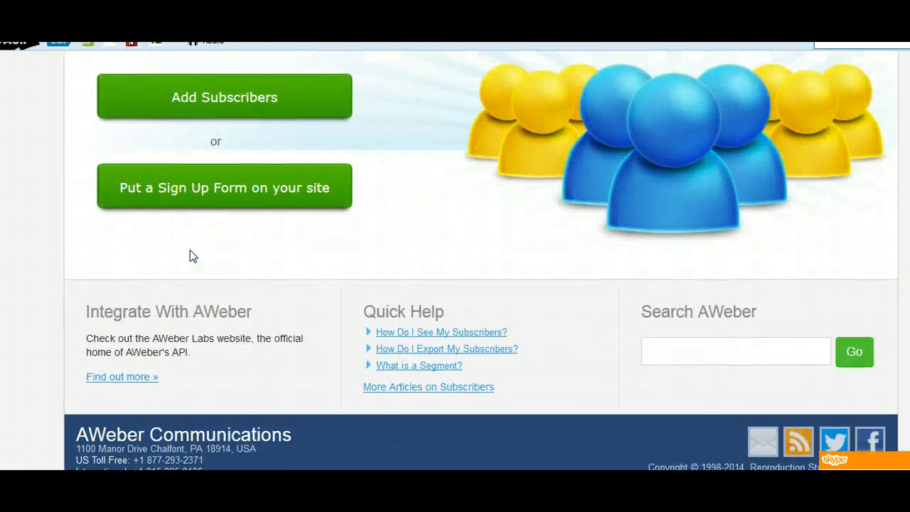
Switch to the karatbarsbiz list and filter its subscribers to those added today
{"action": "left_click", "coordinate": [291, 135]}
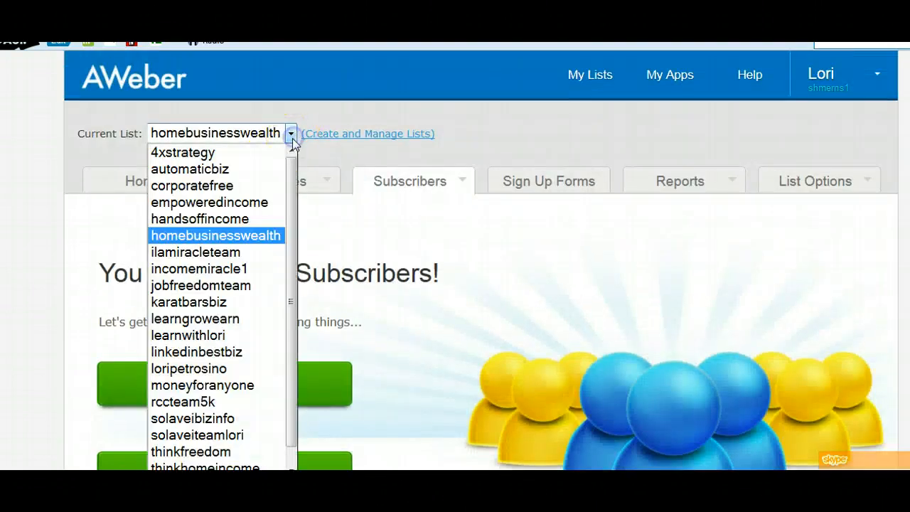
{"action": "left_click", "coordinate": [206, 302]}
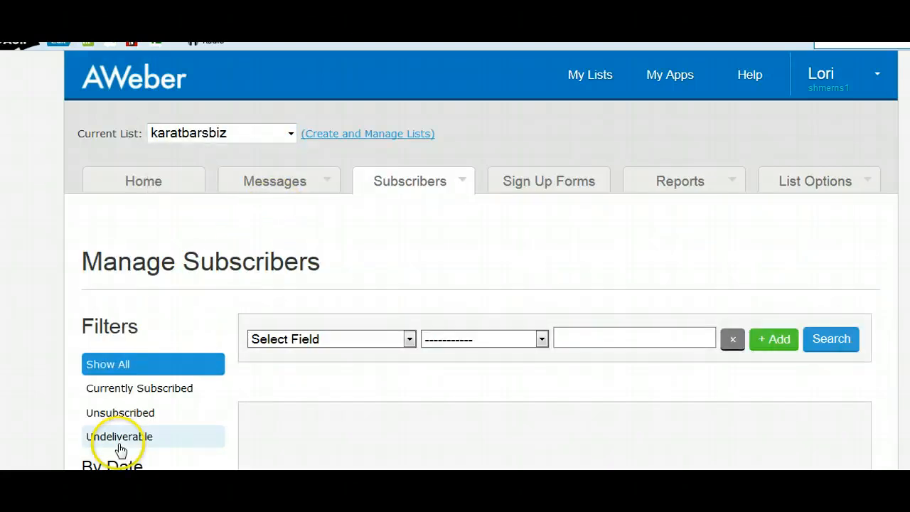
{"action": "scroll", "coordinate": [164, 380], "scroll_direction": "down", "scroll_amount": 3}
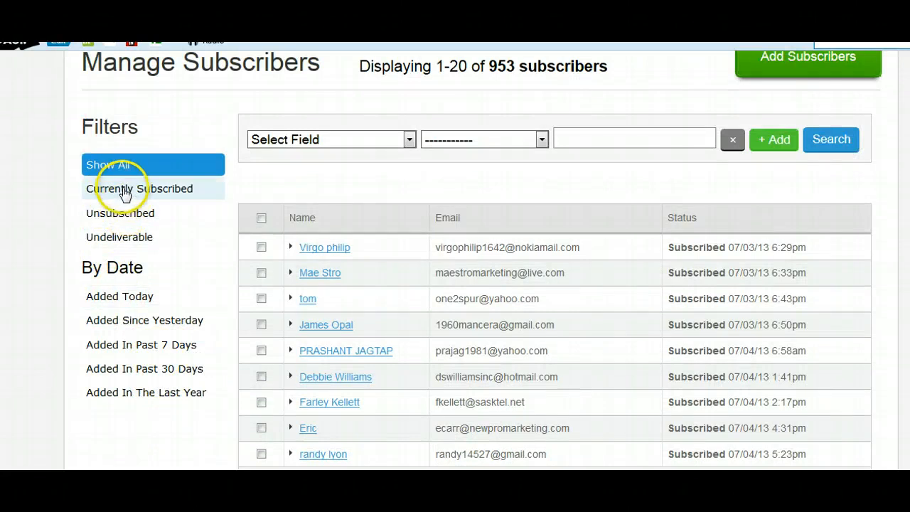
{"action": "left_click", "coordinate": [118, 302]}
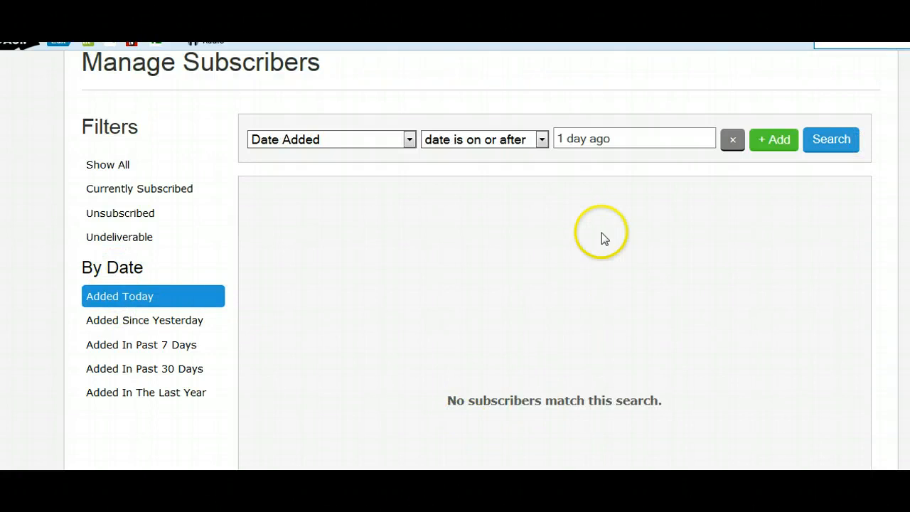
{"action": "scroll", "coordinate": [555, 284], "scroll_direction": "up", "scroll_amount": 1}
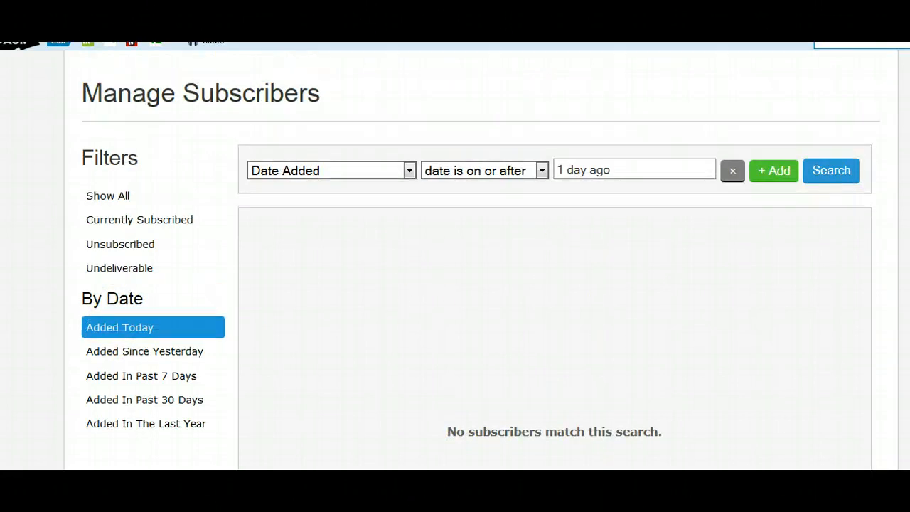